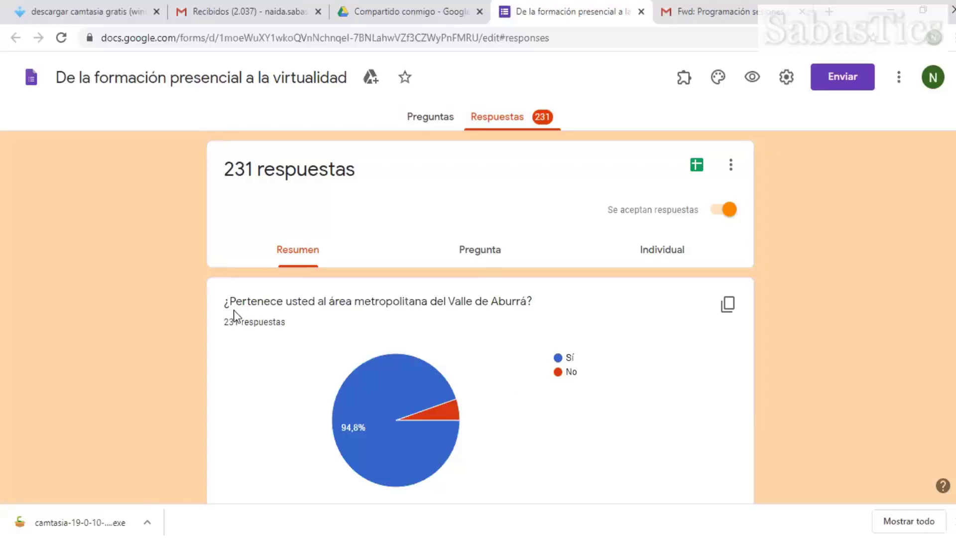
# Step: Examine the response charts for the Valle de Aburrá metropolitan area question and the virtual education question in the survey summary
pyautogui.scroll(-7, 533, 323)
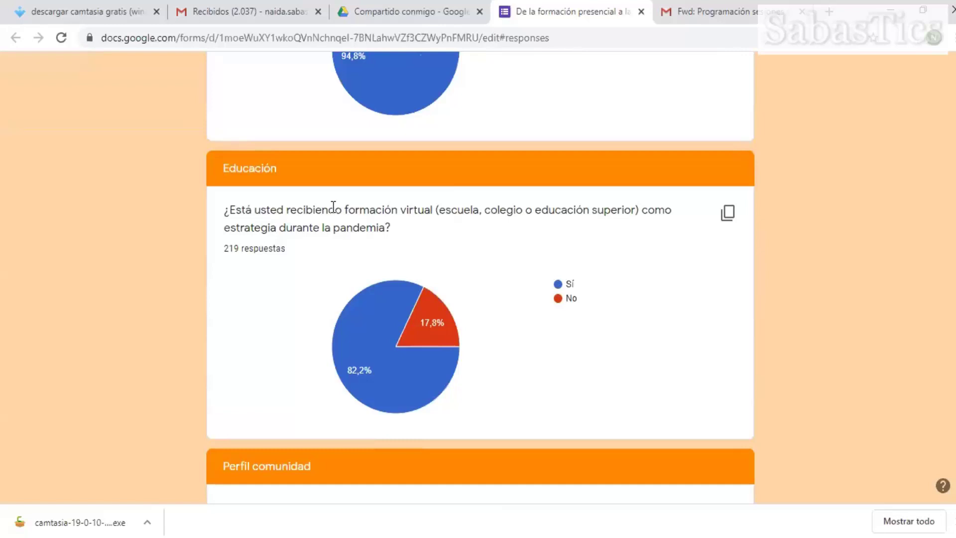
pyautogui.scroll(3, 410, 264)
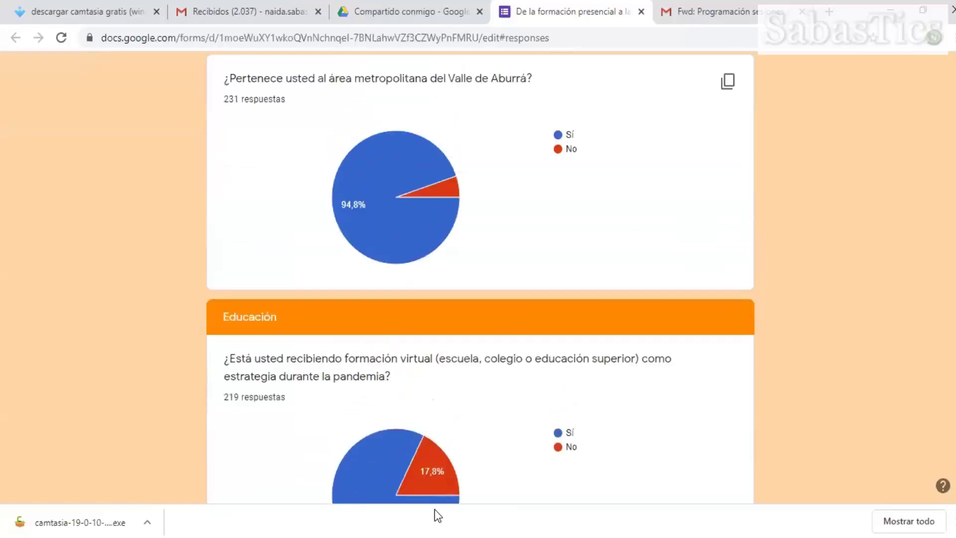
pyautogui.scroll(-7, 305, 413)
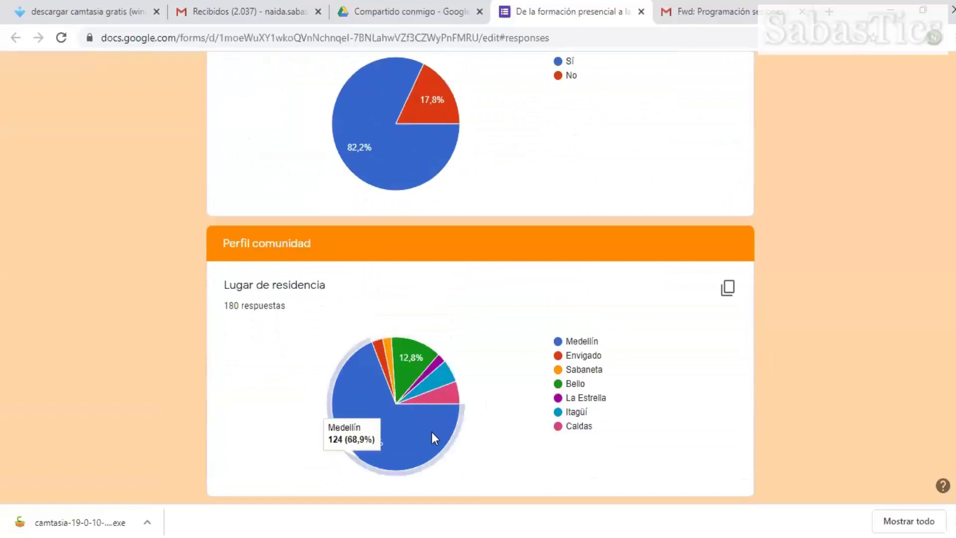
pyautogui.scroll(8, 396, 331)
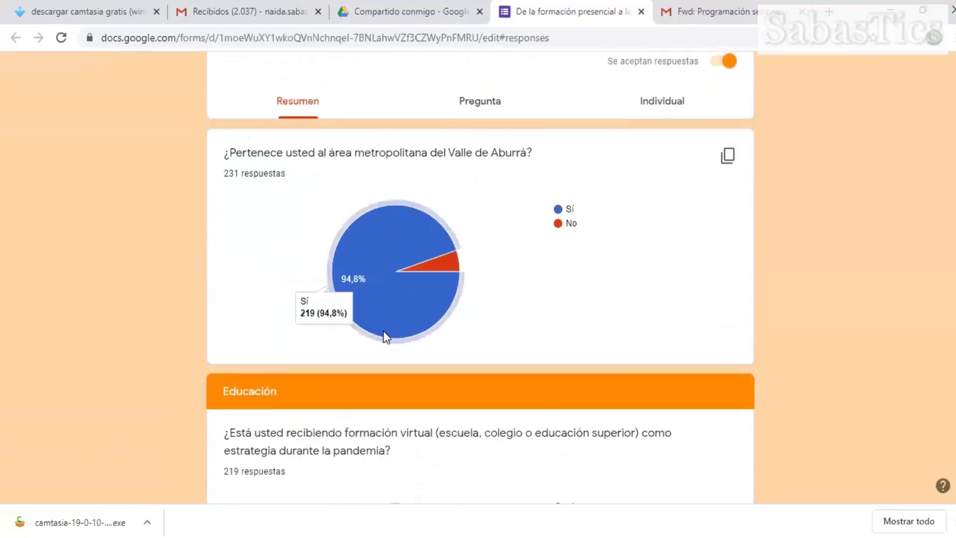
pyautogui.scroll(3, 384, 334)
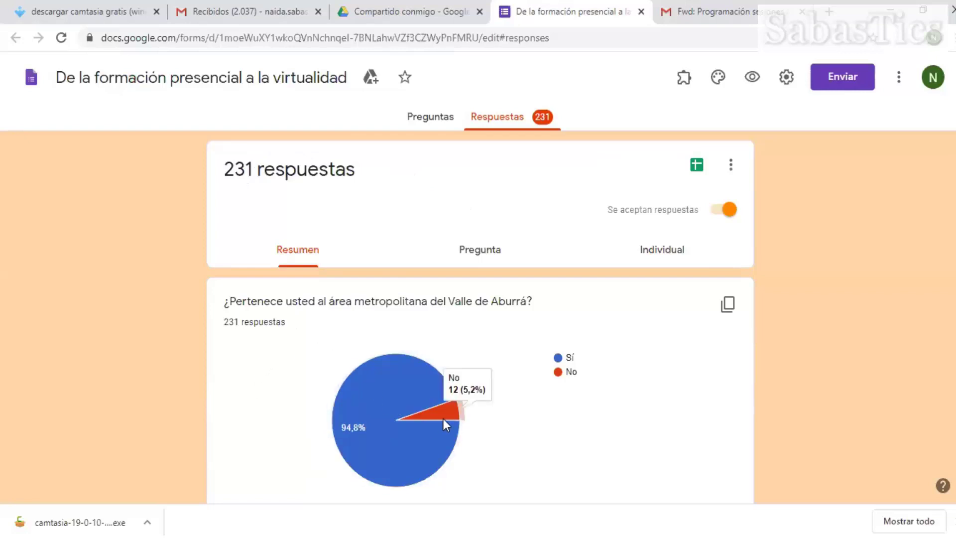
pyautogui.moveTo(452, 399)
pyautogui.scroll(-6, 430, 417)
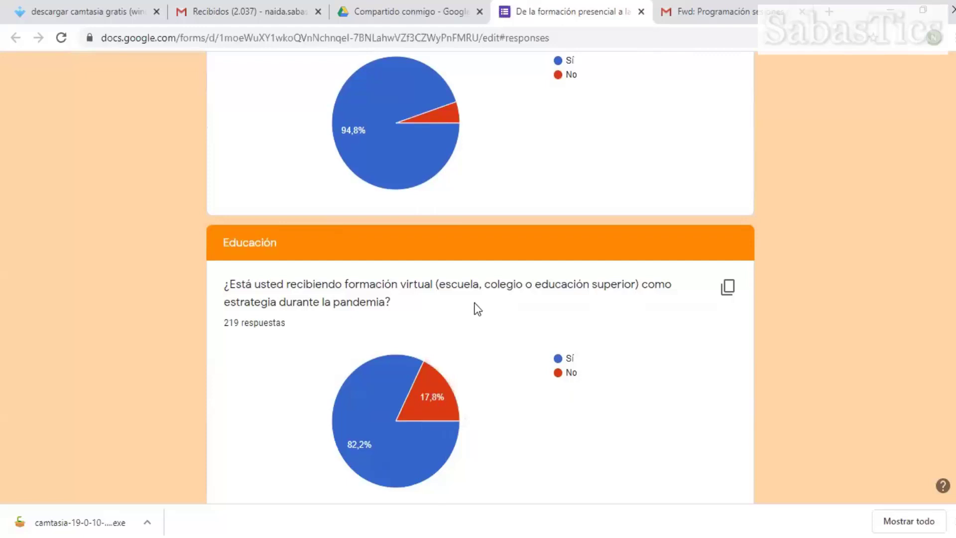
pyautogui.scroll(6, 478, 309)
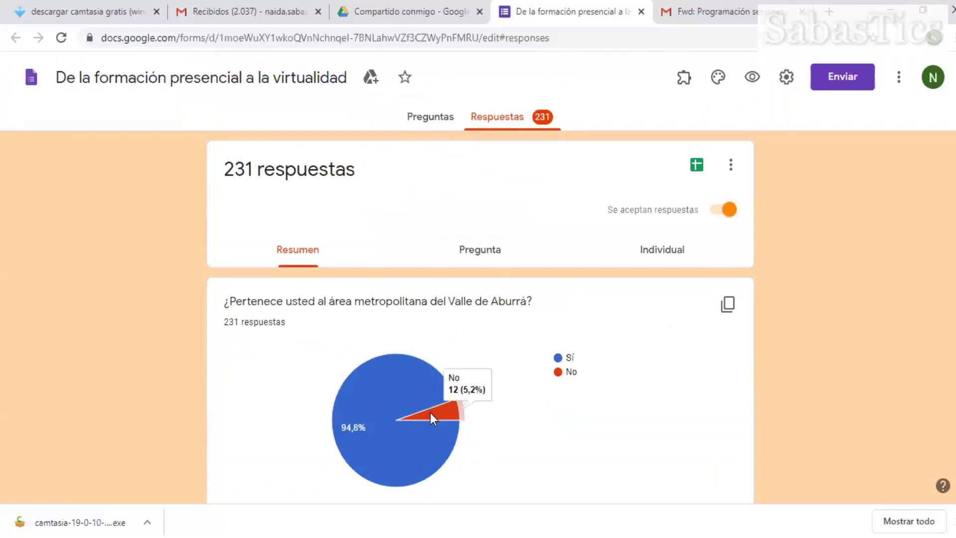
pyautogui.scroll(-5, 478, 410)
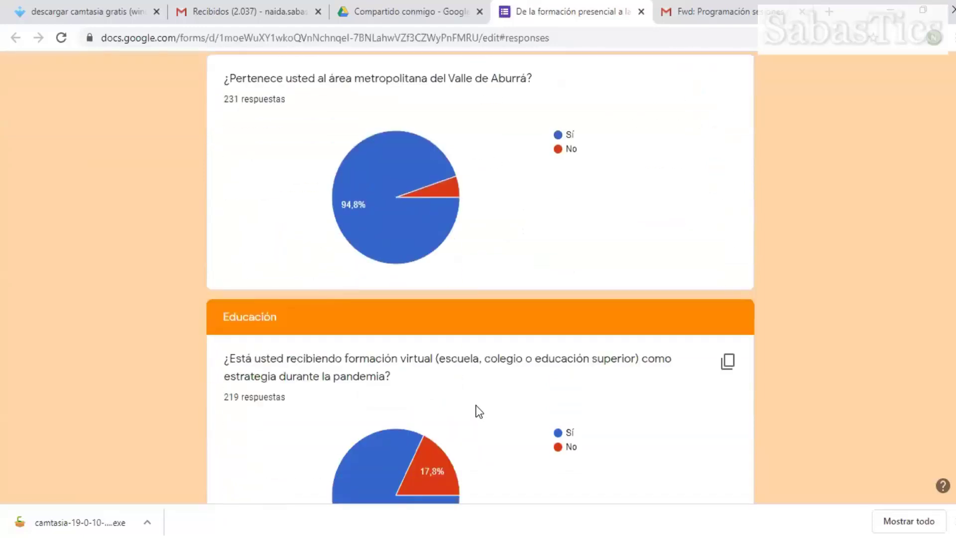
pyautogui.scroll(5, 476, 412)
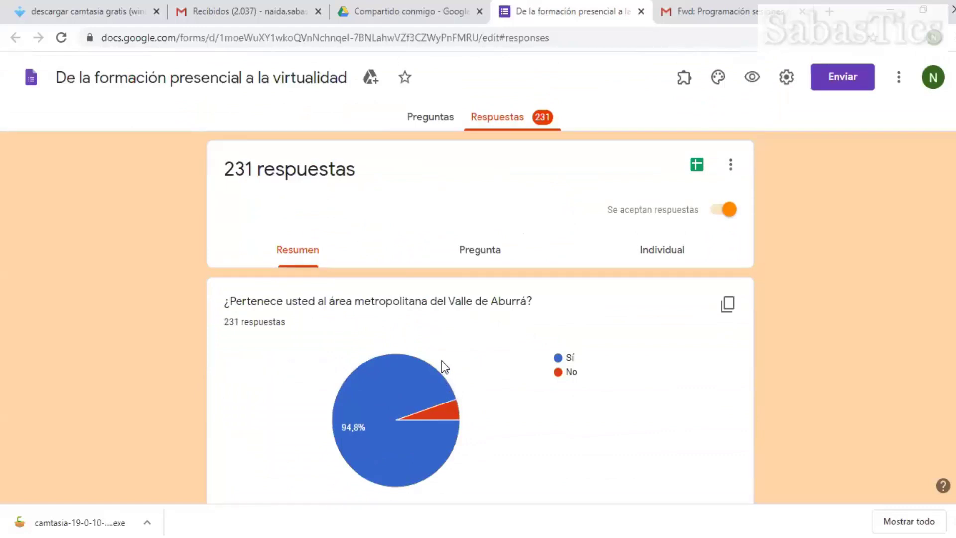
pyautogui.moveTo(434, 375)
pyautogui.scroll(-4, 434, 375)
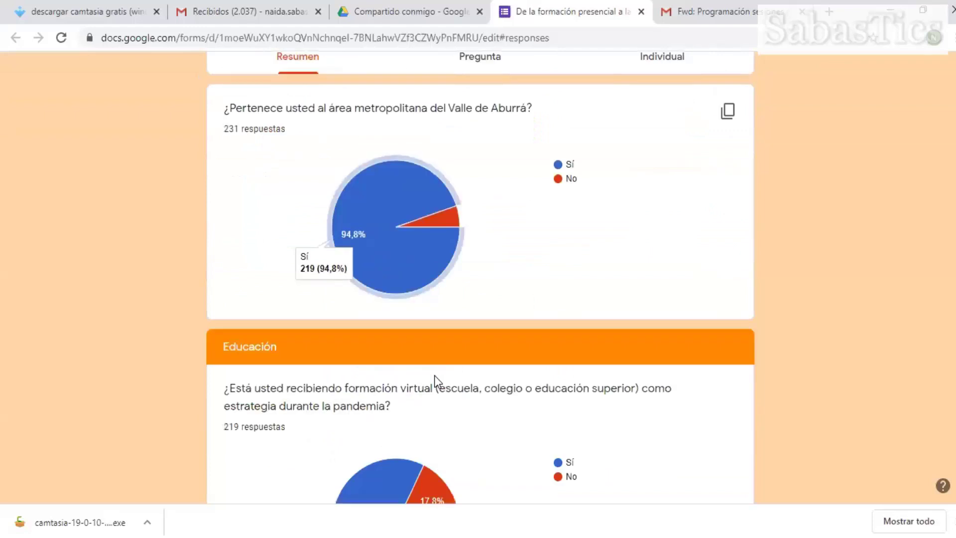
# Step: Compare the response counts of the two filter questions with the count of the Lugar de residencia question
pyautogui.scroll(-8, 434, 376)
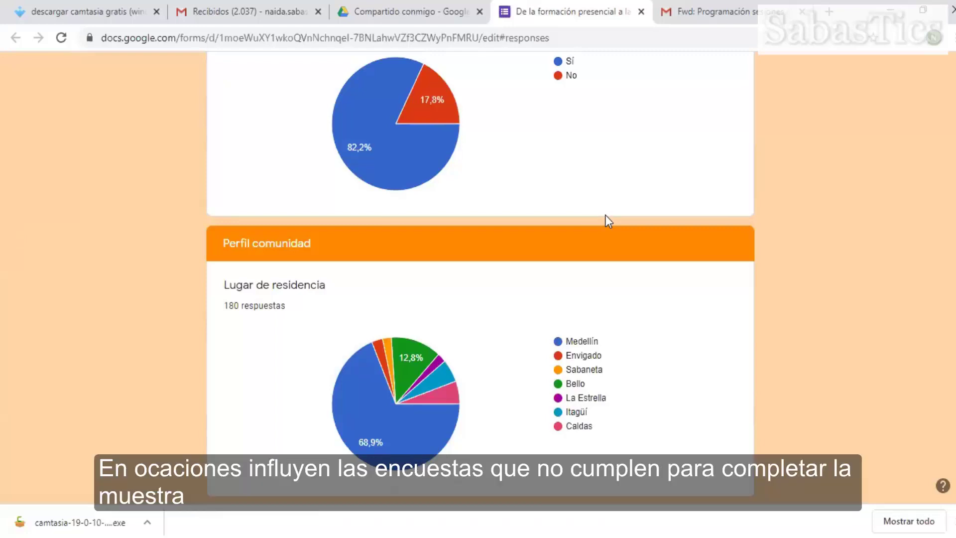
pyautogui.scroll(6, 361, 340)
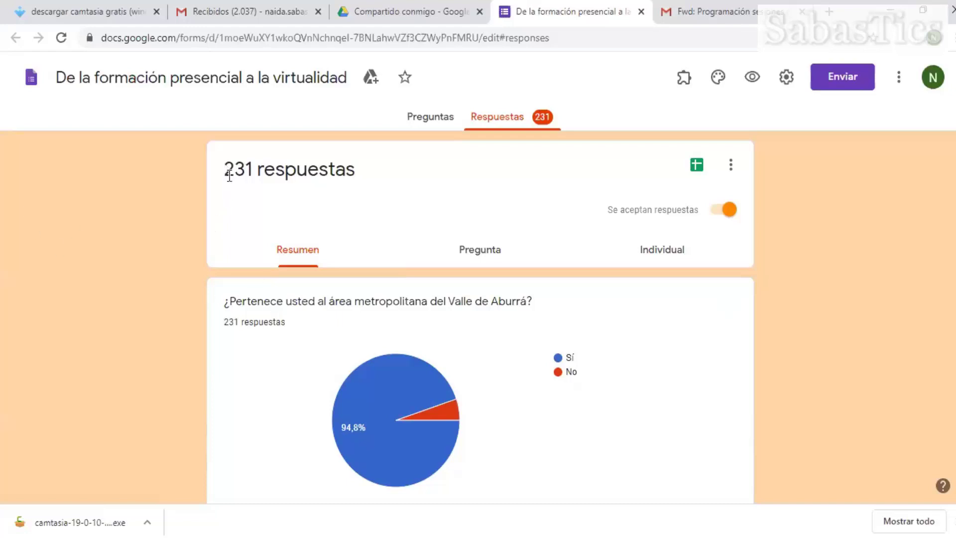
pyautogui.scroll(-4, 301, 290)
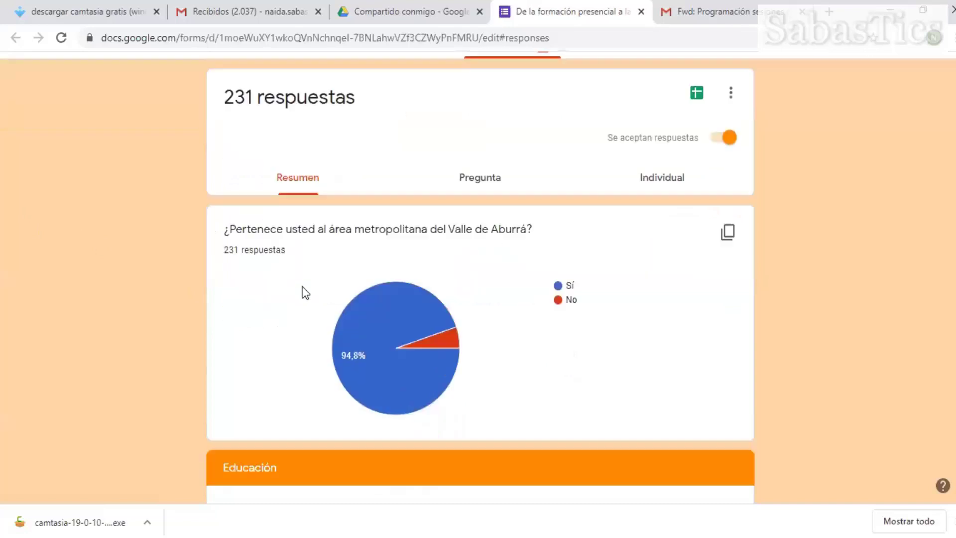
pyautogui.scroll(-4, 301, 297)
pyautogui.scroll(1, 297, 295)
pyautogui.moveTo(359, 323)
pyautogui.scroll(-4, 360, 321)
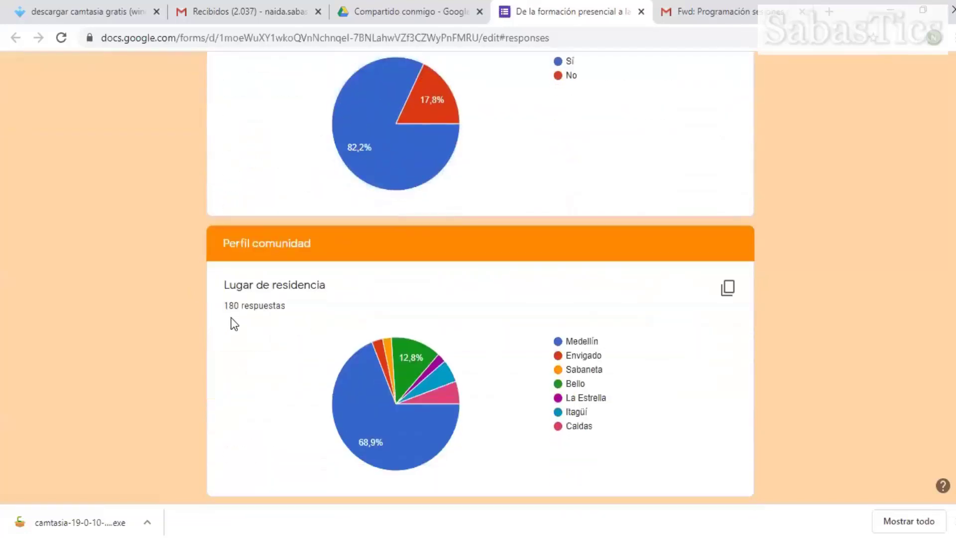
pyautogui.scroll(10, 602, 293)
pyautogui.scroll(-3, 576, 316)
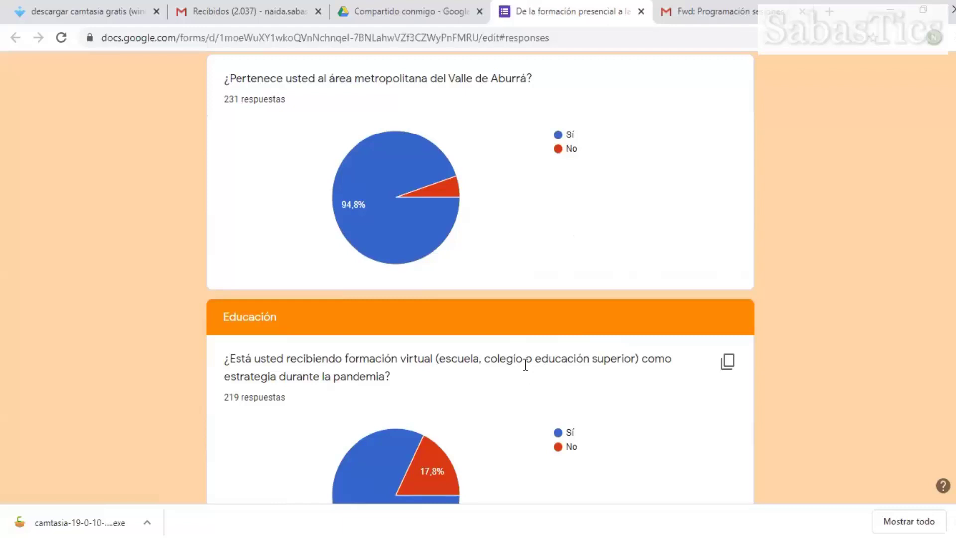
# Step: Examine the Perfil comunidad charts for place of residence, gender, age and type of institution
pyautogui.scroll(-9, 521, 368)
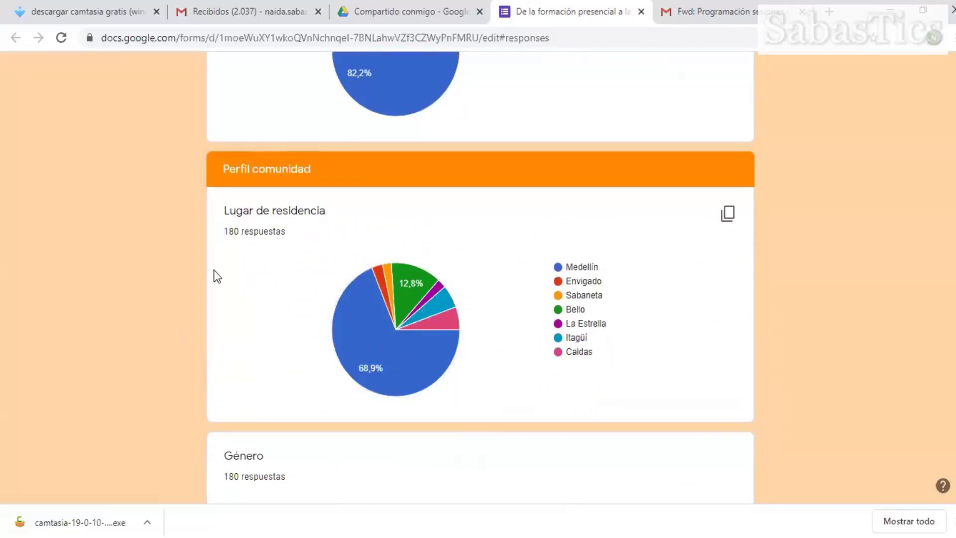
pyautogui.scroll(-4, 400, 302)
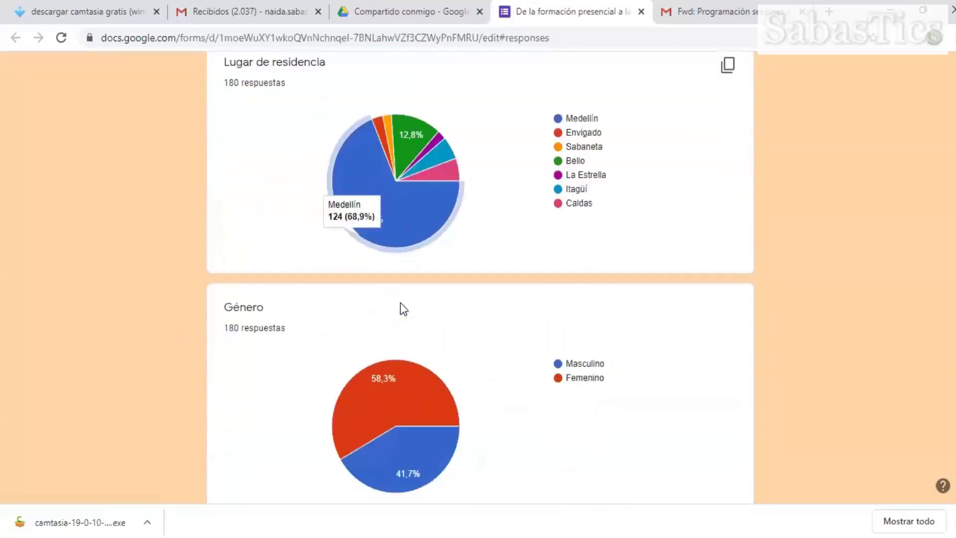
pyautogui.scroll(-4, 401, 303)
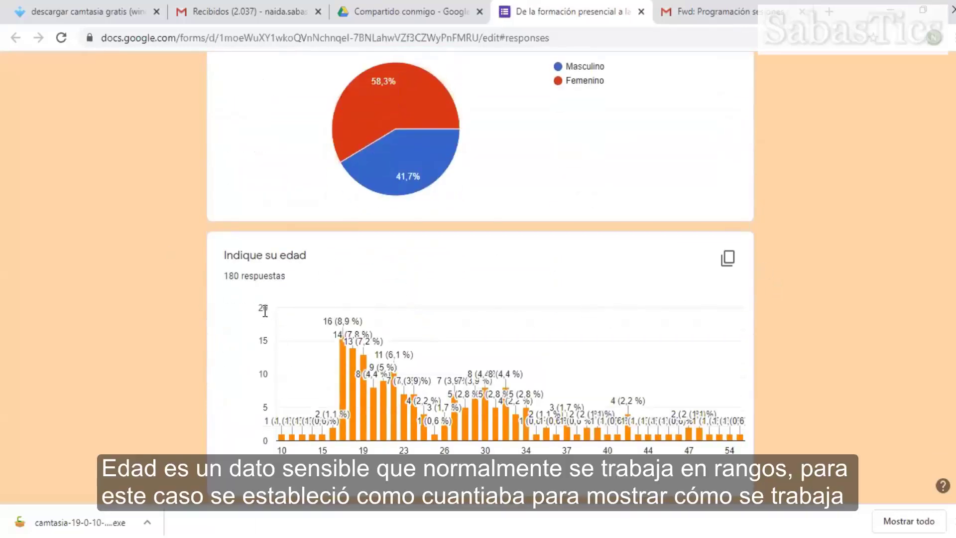
pyautogui.scroll(-3, 403, 430)
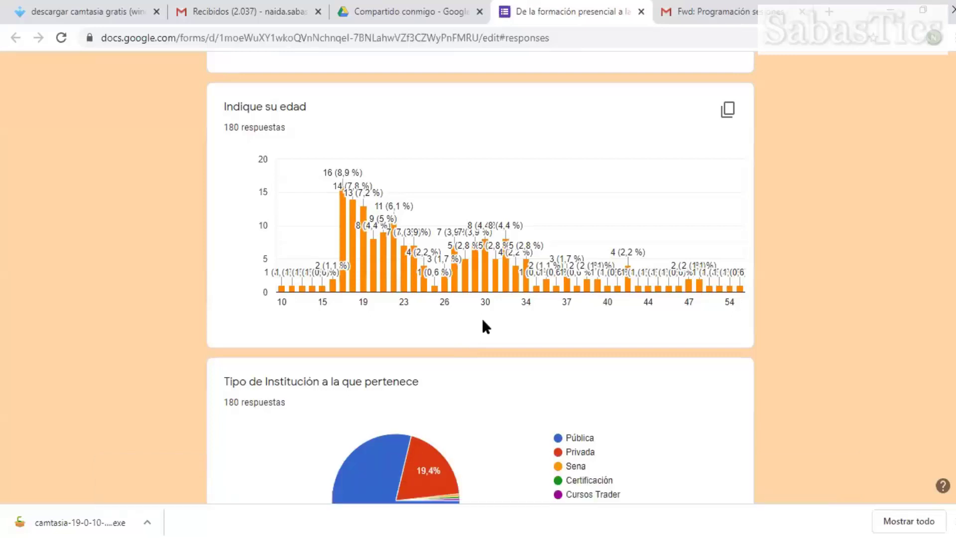
pyautogui.scroll(-2, 367, 354)
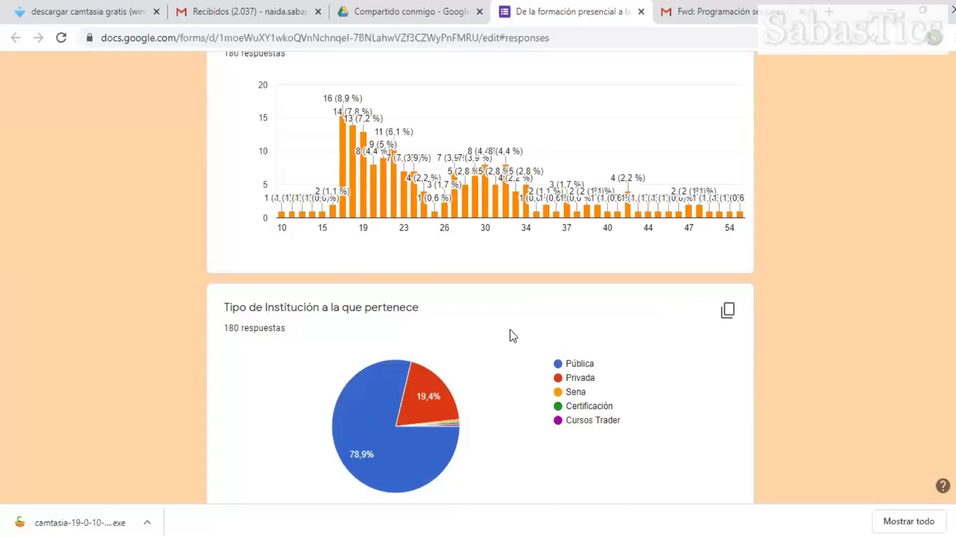
pyautogui.scroll(-2, 509, 329)
pyautogui.moveTo(417, 400)
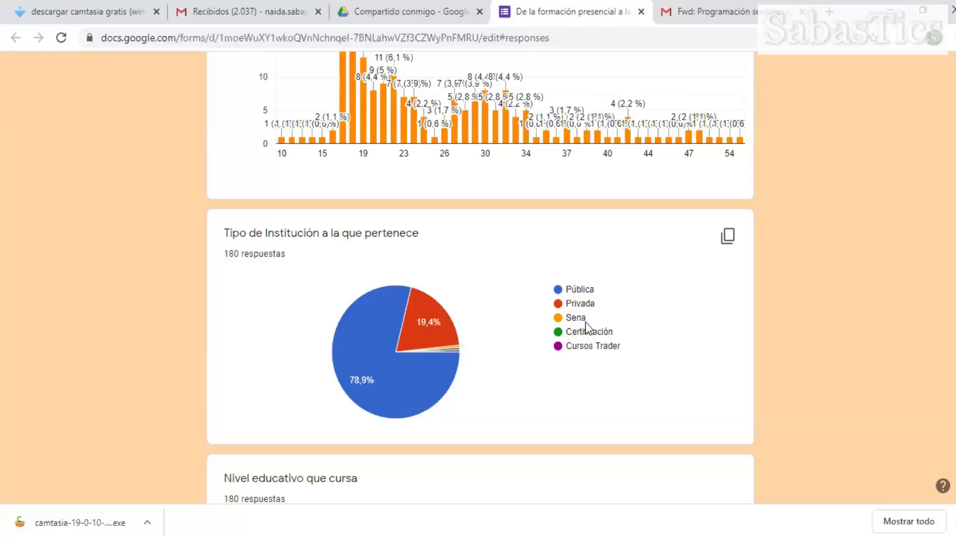
pyautogui.moveTo(424, 318)
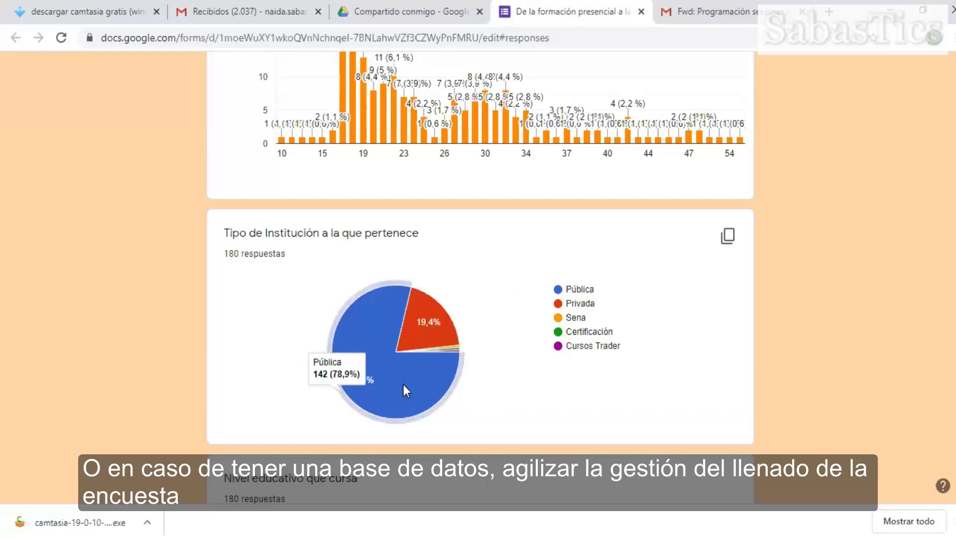
# Step: Examine the pie charts for Nivel educativo que cursa and Estrato socio-económico
pyautogui.scroll(-2, 403, 383)
pyautogui.scroll(-2, 405, 382)
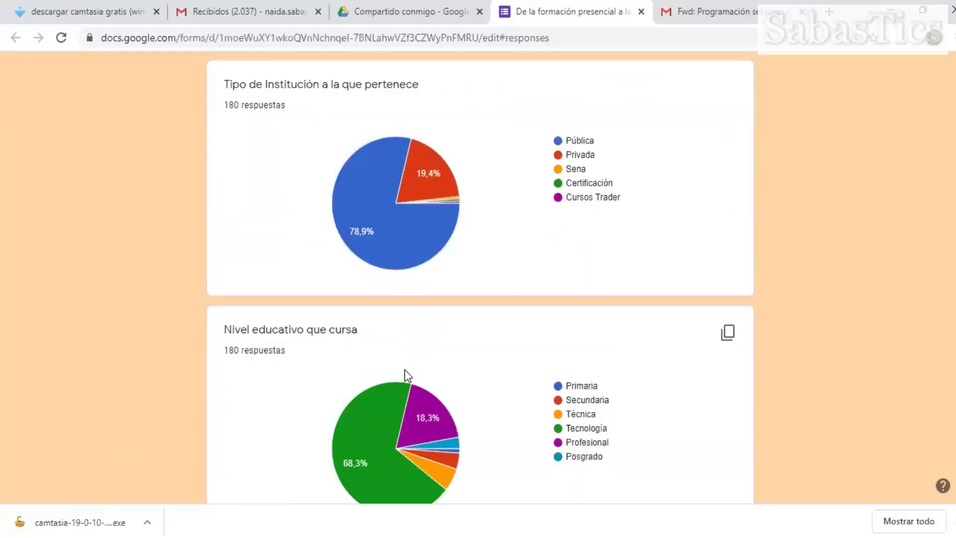
pyautogui.scroll(-3, 507, 359)
pyautogui.scroll(-4, 508, 360)
pyautogui.scroll(3, 508, 363)
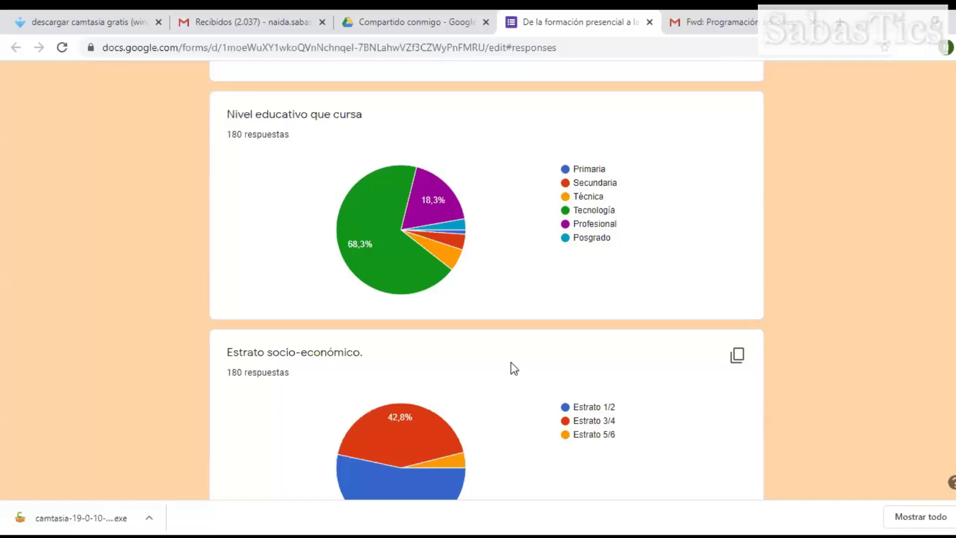
pyautogui.scroll(-3, 510, 363)
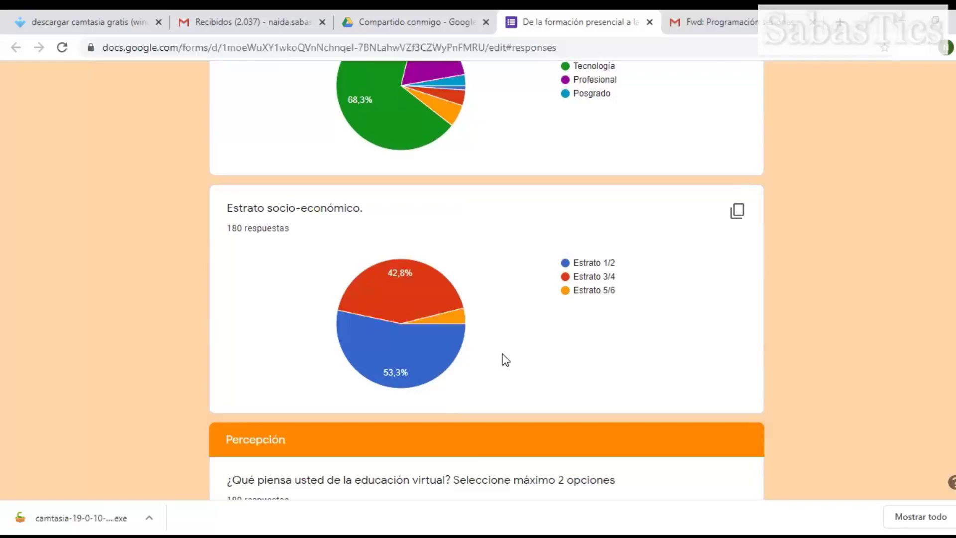
# Step: Examine the Percepción bar chart on what respondents think of virtual education
pyautogui.scroll(-2, 147, 378)
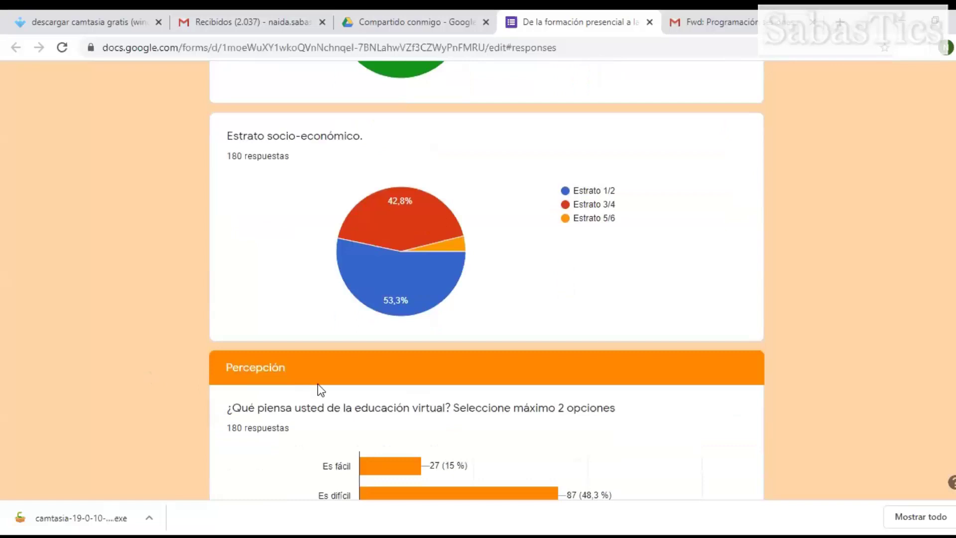
pyautogui.scroll(-3, 316, 389)
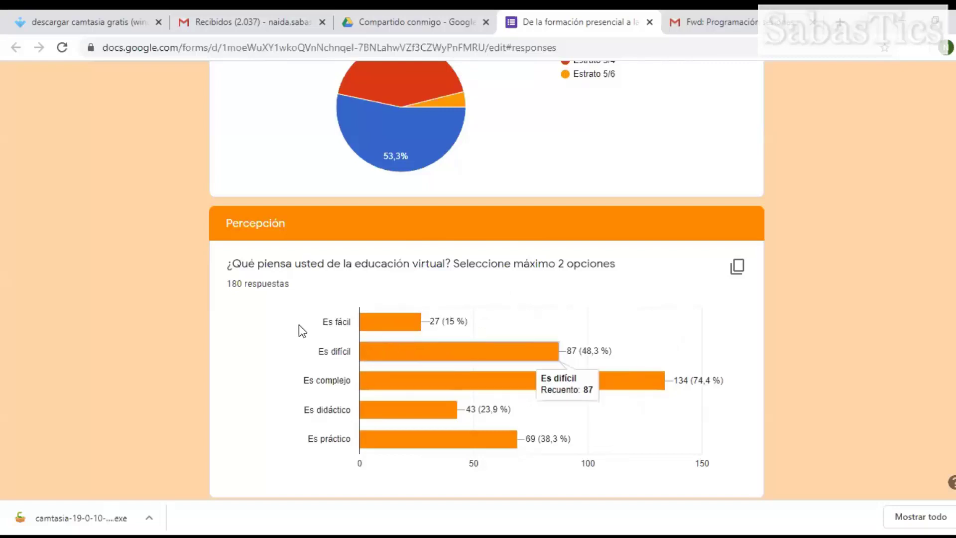
pyautogui.moveTo(377, 374)
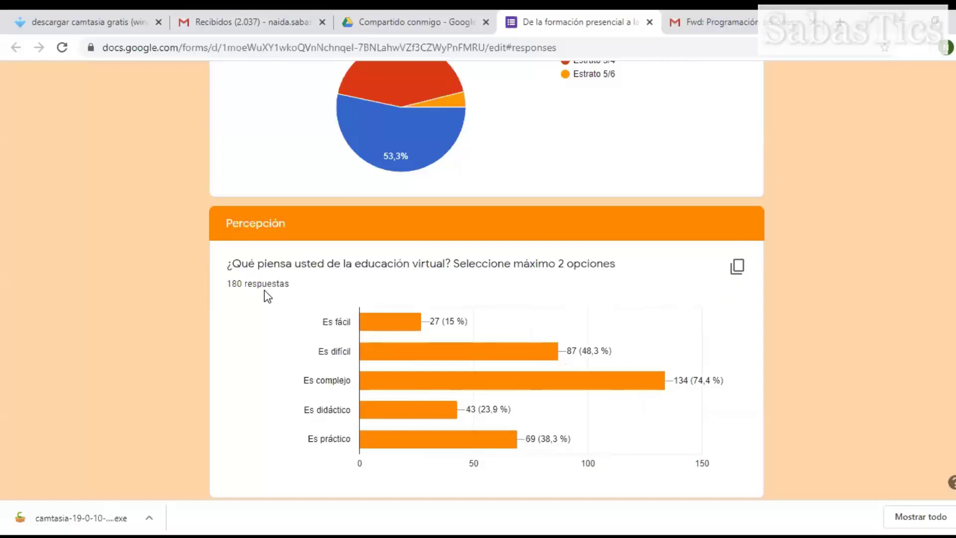
# Step: Review the chart on whether in-person education is better than virtual and read through the open ¿Por qué? answers below it
pyautogui.scroll(-7, 268, 296)
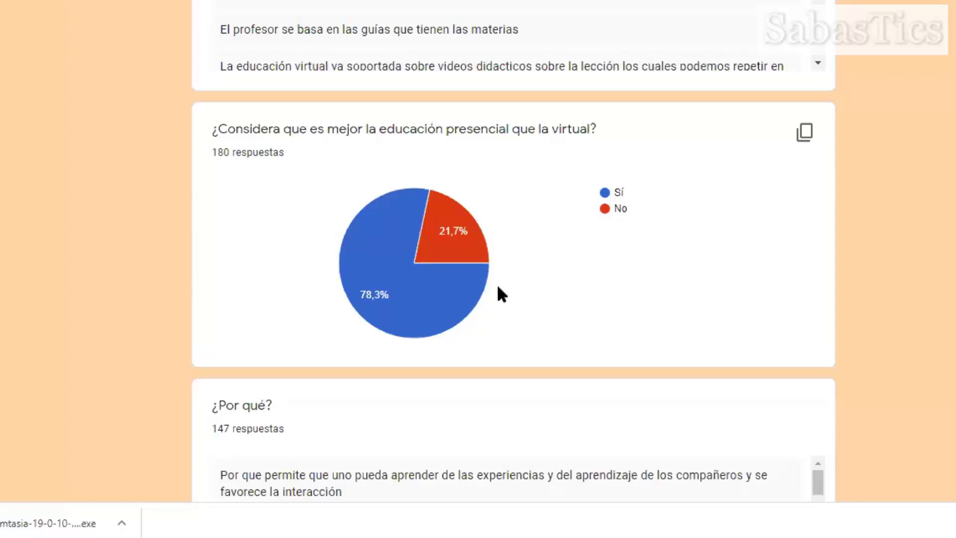
pyautogui.scroll(-3, 687, 368)
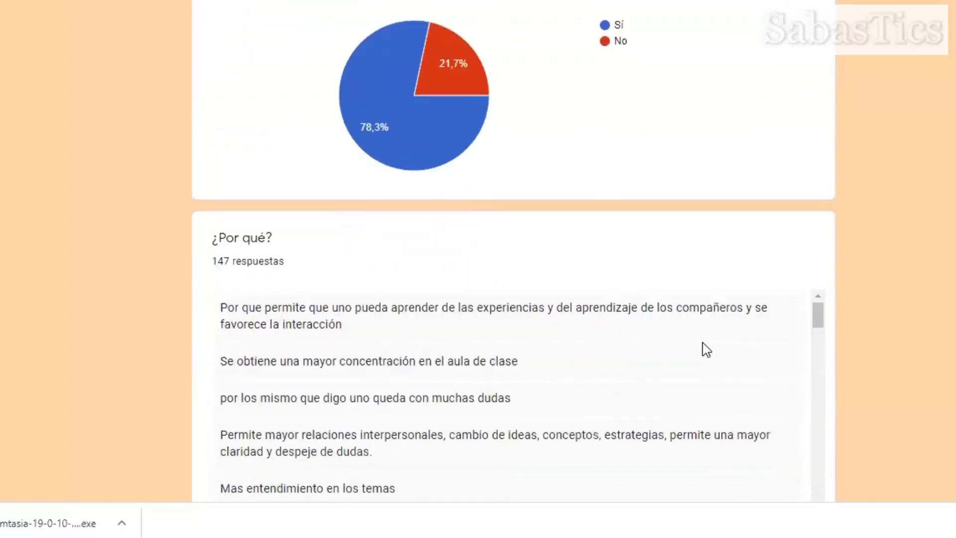
pyautogui.scroll(-9, 256, 312)
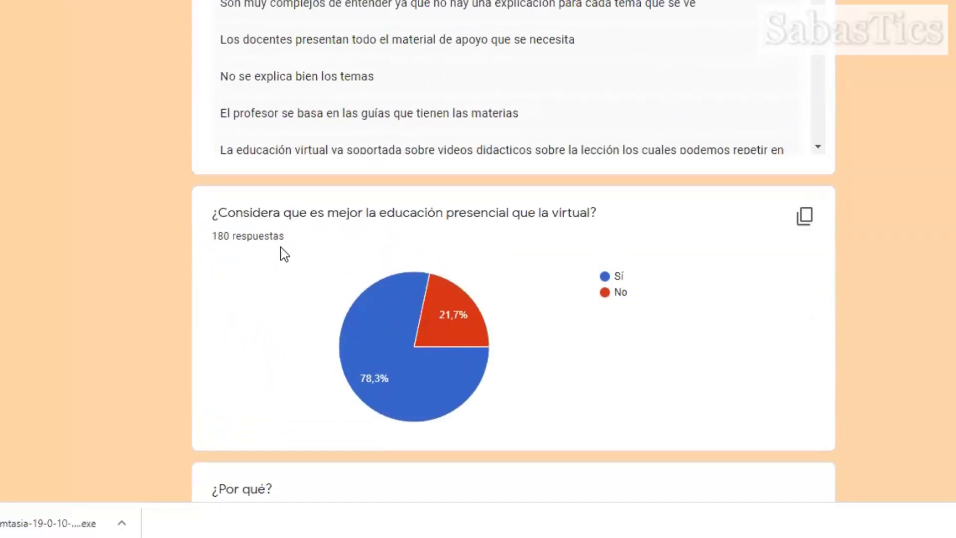
pyautogui.scroll(-5, 381, 243)
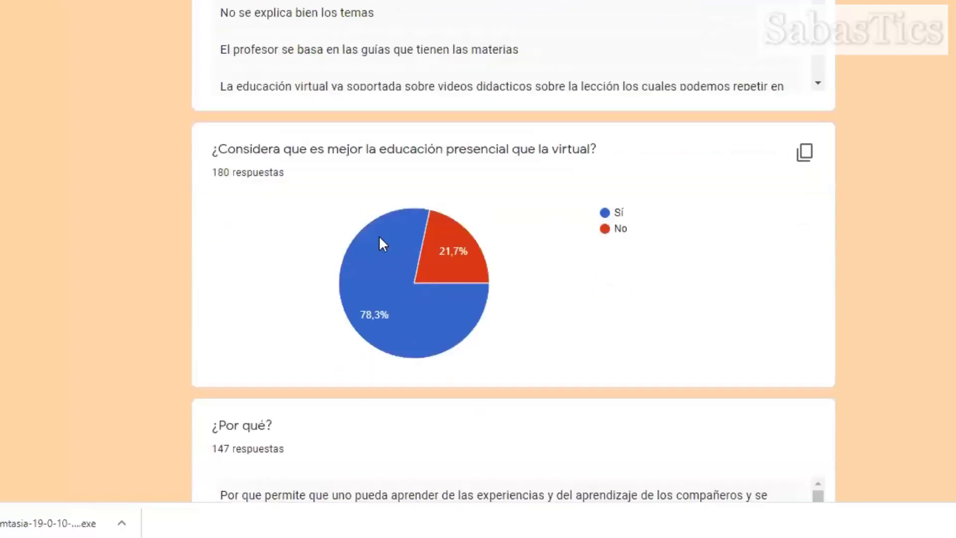
pyautogui.scroll(-2, 383, 245)
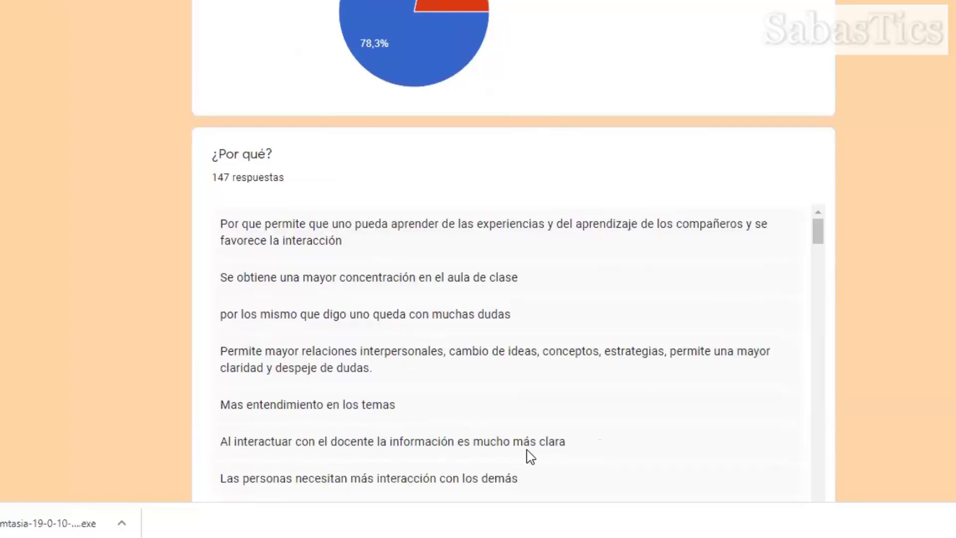
pyautogui.scroll(-2, 333, 463)
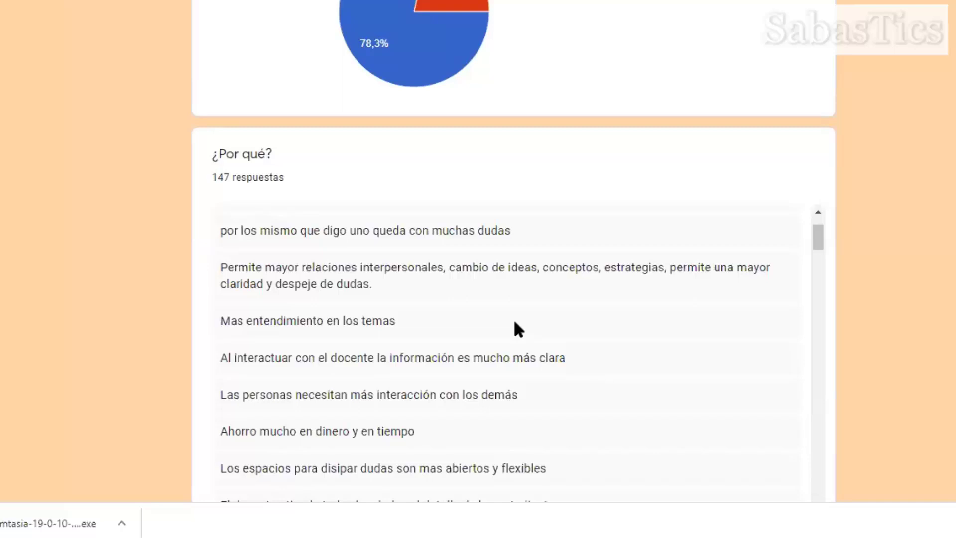
pyautogui.scroll(-7, 519, 326)
pyautogui.scroll(-12, 546, 340)
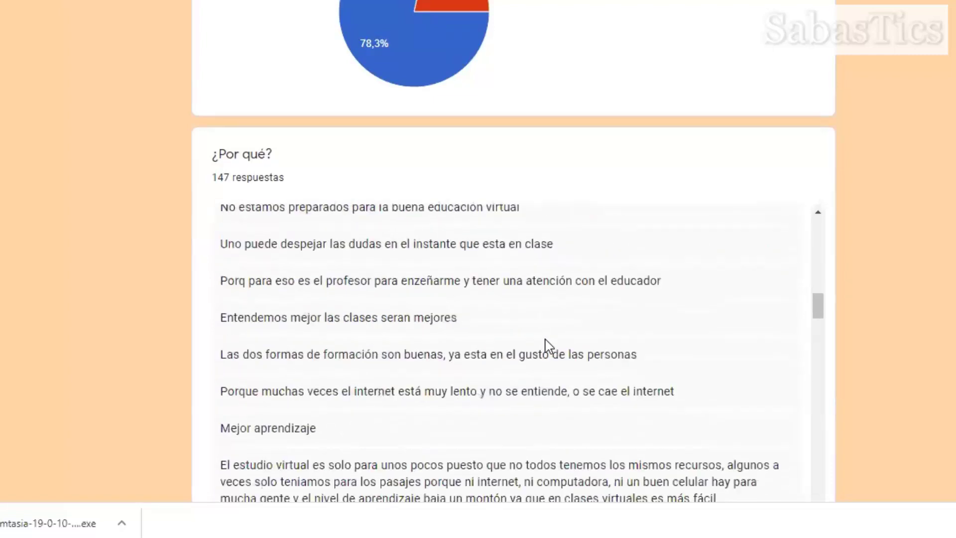
# Step: Continue reading the open ¿Por qué? answers about in-person versus virtual education
pyautogui.scroll(-3, 546, 344)
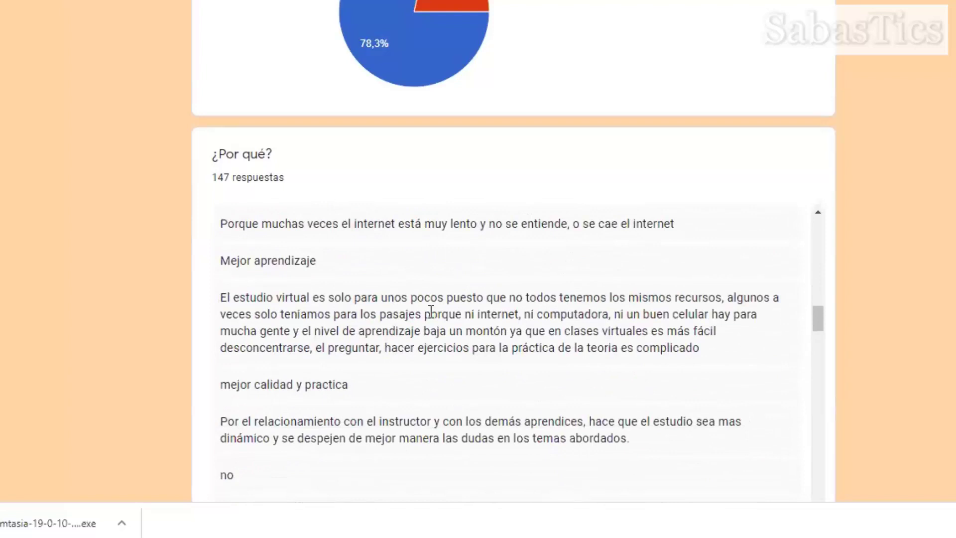
pyautogui.scroll(-5, 503, 362)
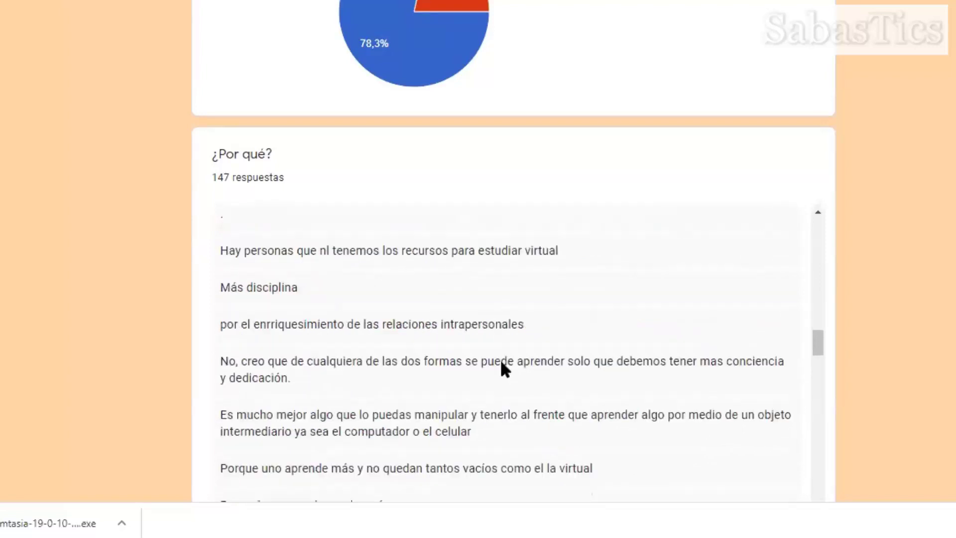
pyautogui.scroll(-3, 503, 364)
# Step: Open the survey's collected responses in the linked Google Sheets spreadsheet
pyautogui.scroll(8, 504, 368)
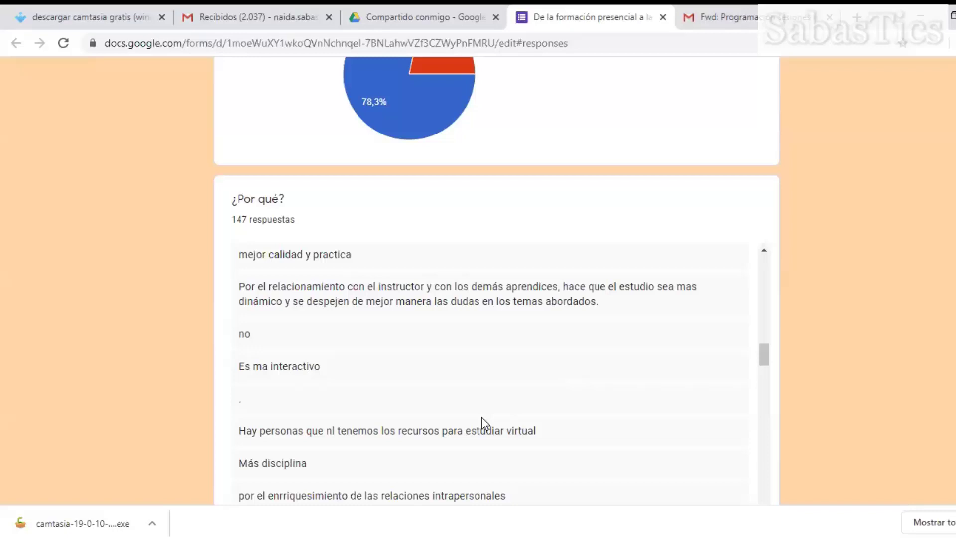
pyautogui.scroll(10, 328, 336)
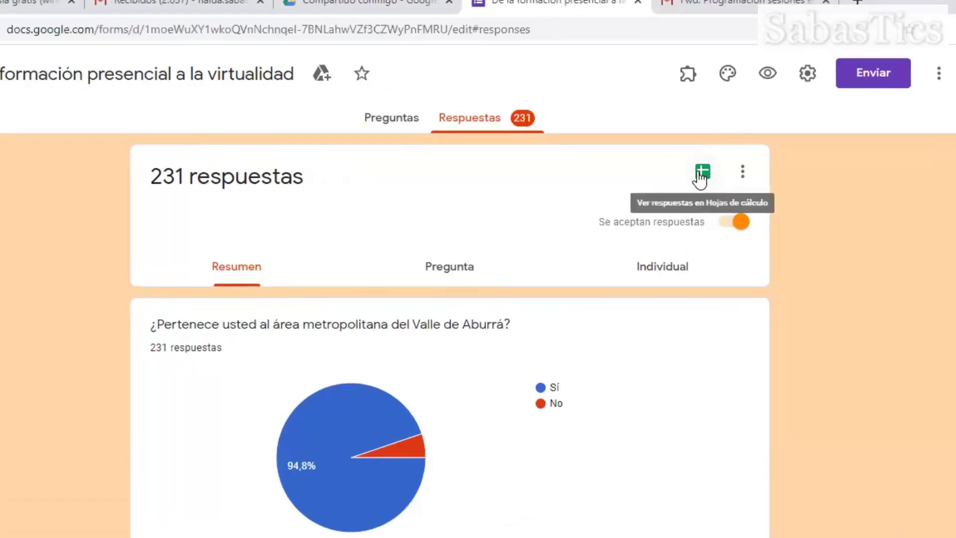
pyautogui.click(700, 174)
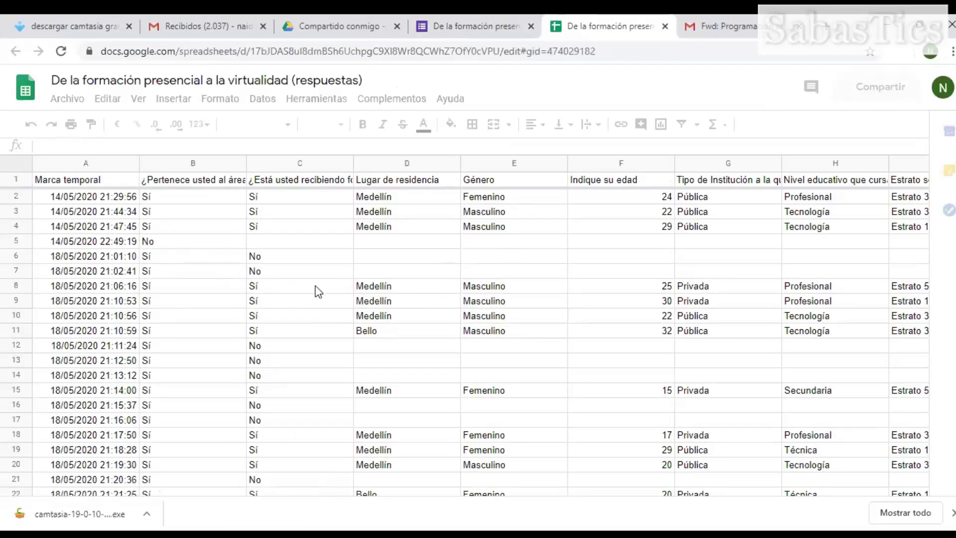
# Step: Look through the rows of survey responses in the Respuestas de formulario 1 sheet
pyautogui.scroll(-10, 233, 297)
pyautogui.click(232, 291)
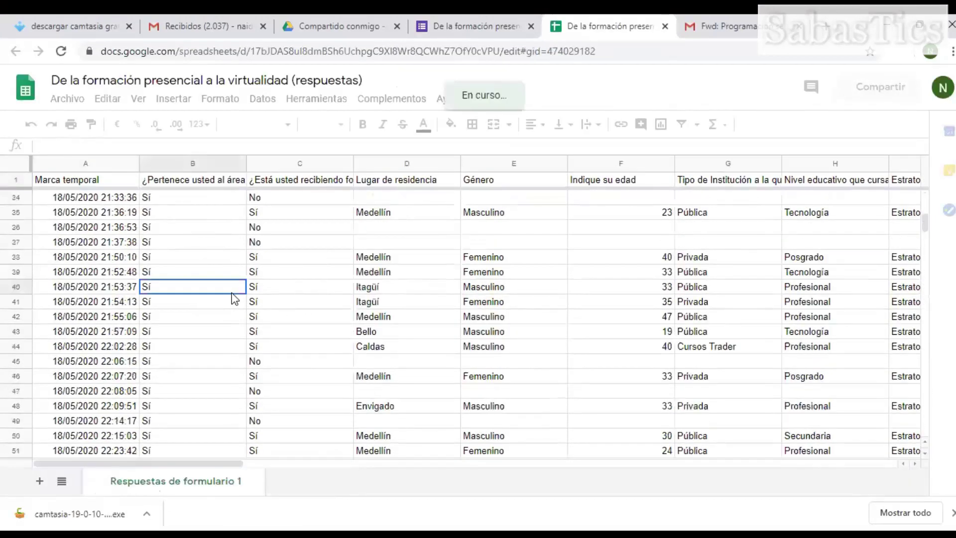
pyautogui.scroll(-15, 234, 298)
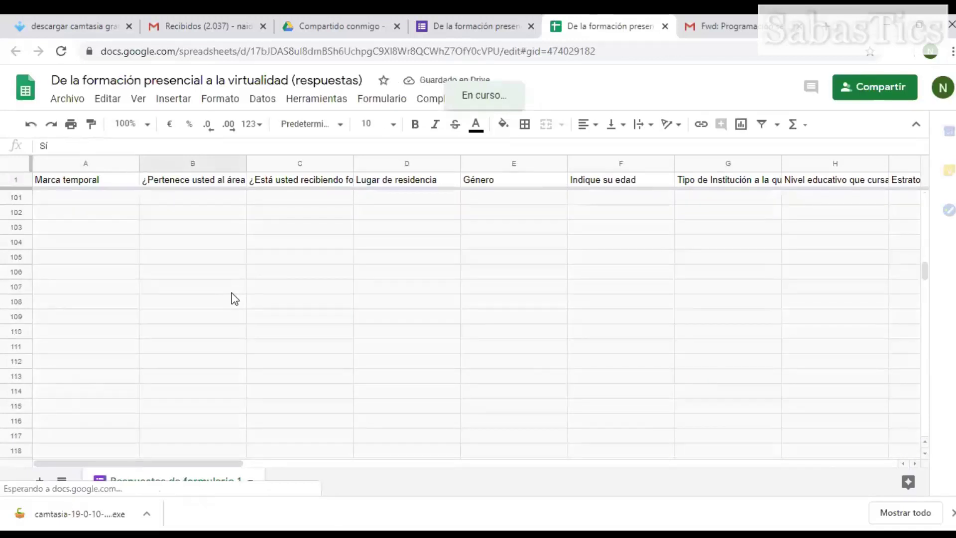
pyautogui.scroll(-12, 234, 295)
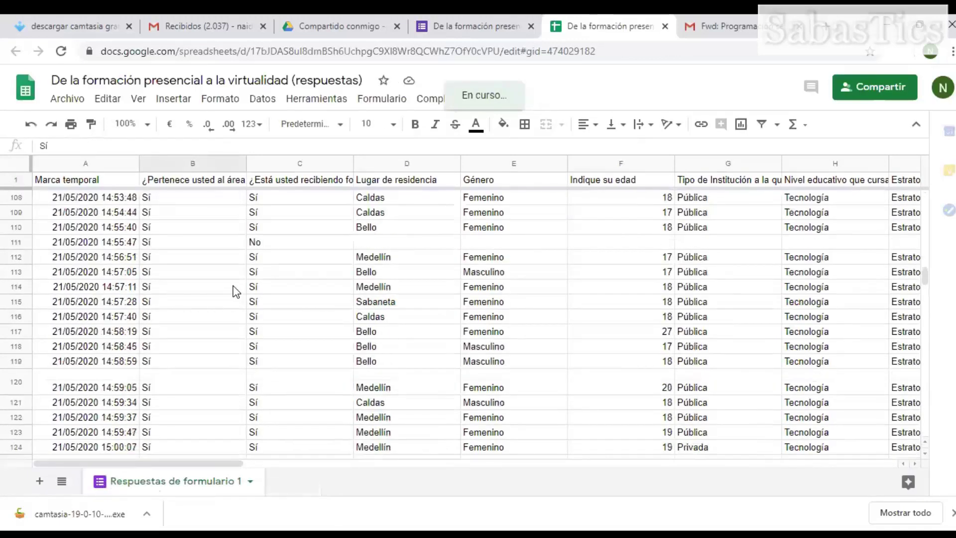
pyautogui.scroll(-6, 235, 291)
pyautogui.scroll(20, 236, 291)
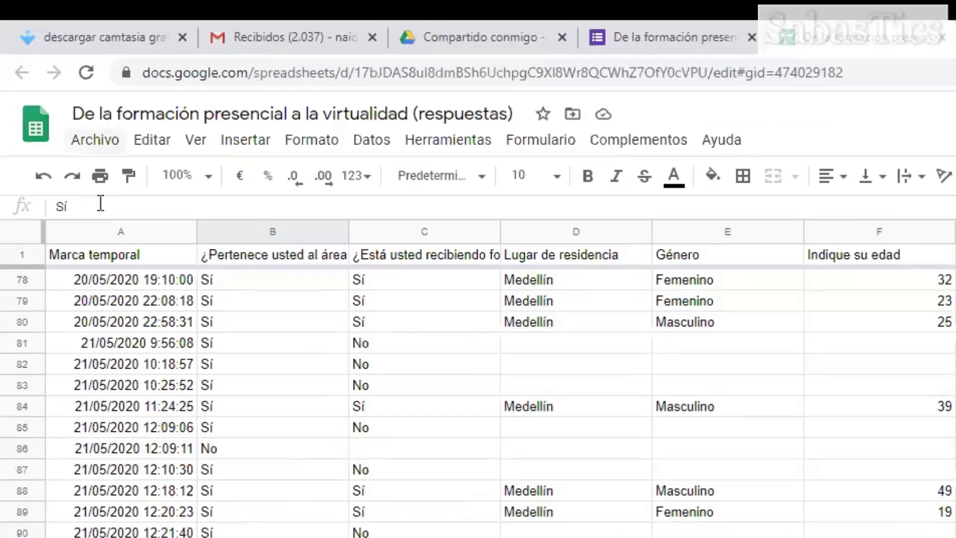
# Step: Download the responses spreadsheet as a Microsoft Excel (.xlsx) file and open it in Excel
pyautogui.hotkey('alt', 'f')
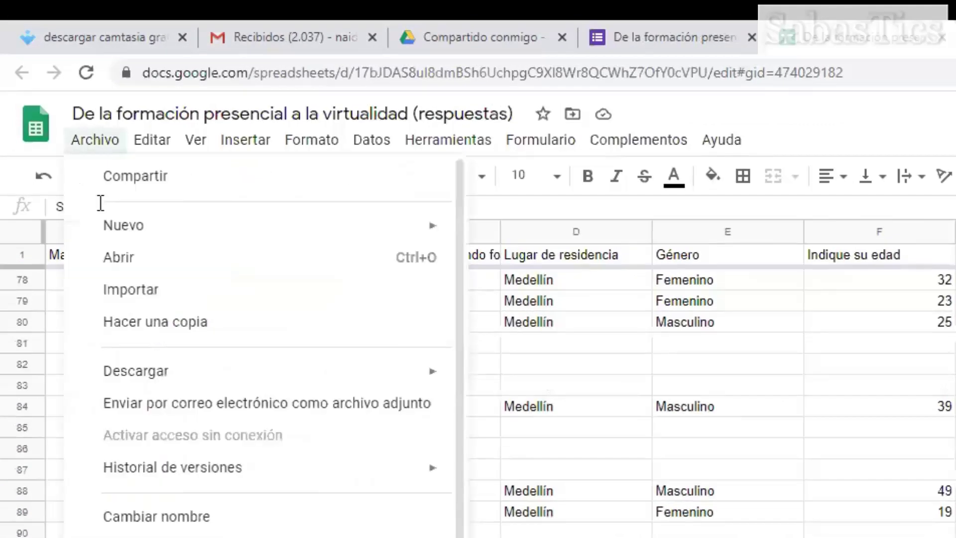
pyautogui.moveTo(198, 369)
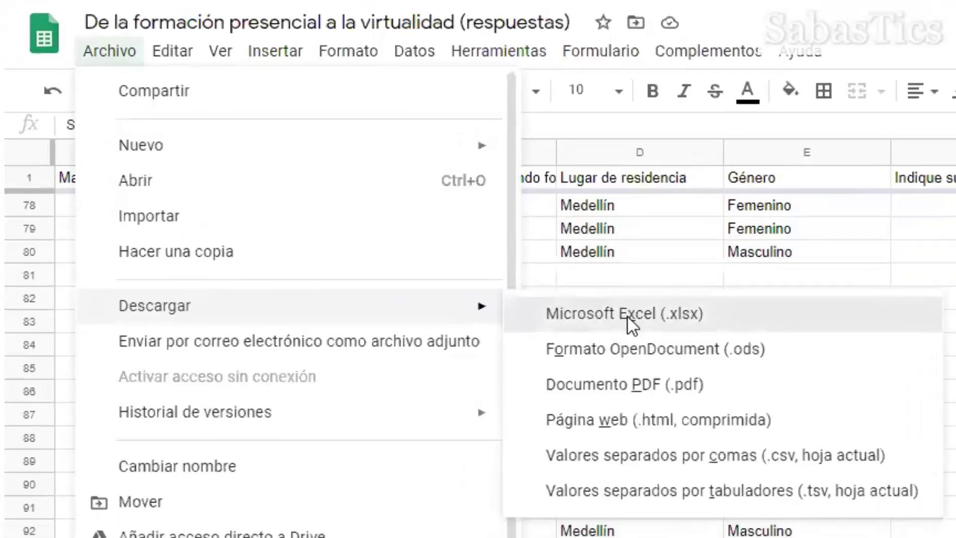
pyautogui.click(566, 384)
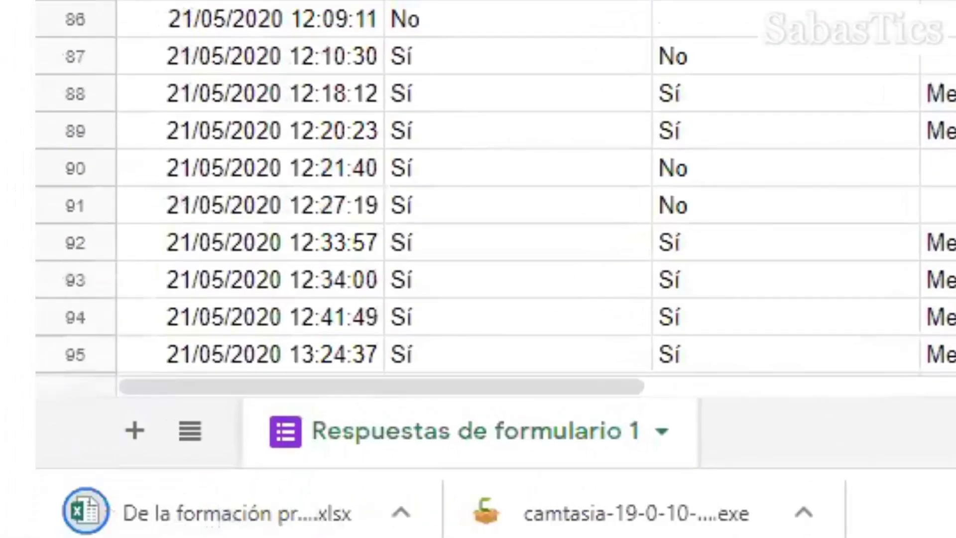
pyautogui.click(273, 516)
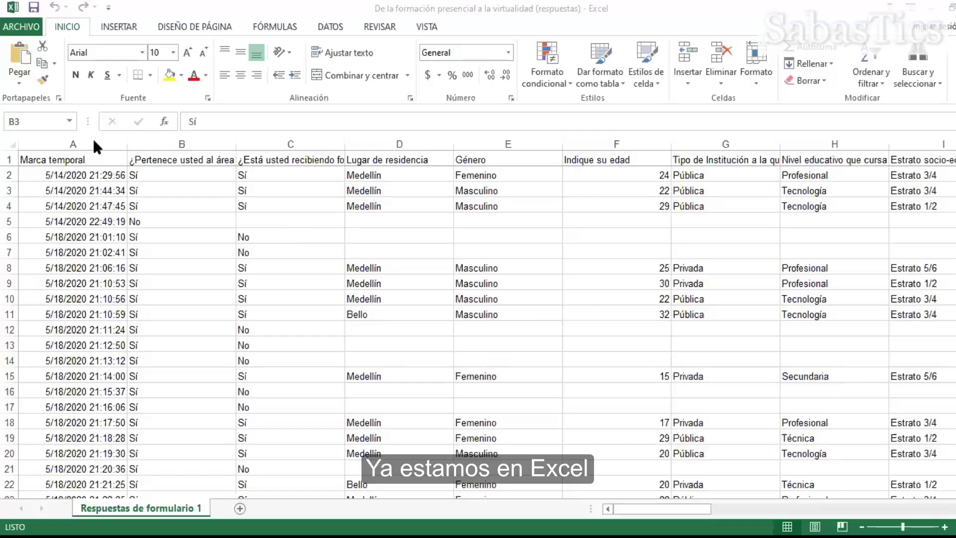
# Step: Insert a column before Marca temporal with the formatting of the column to its right, and narrow it slightly
pyautogui.click(90, 142)
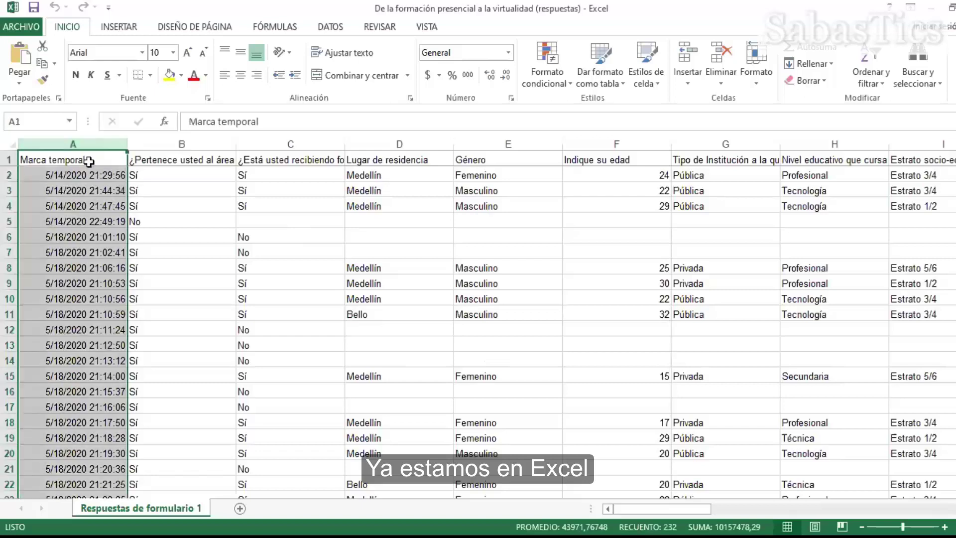
pyautogui.hotkey('ctrl', '+')
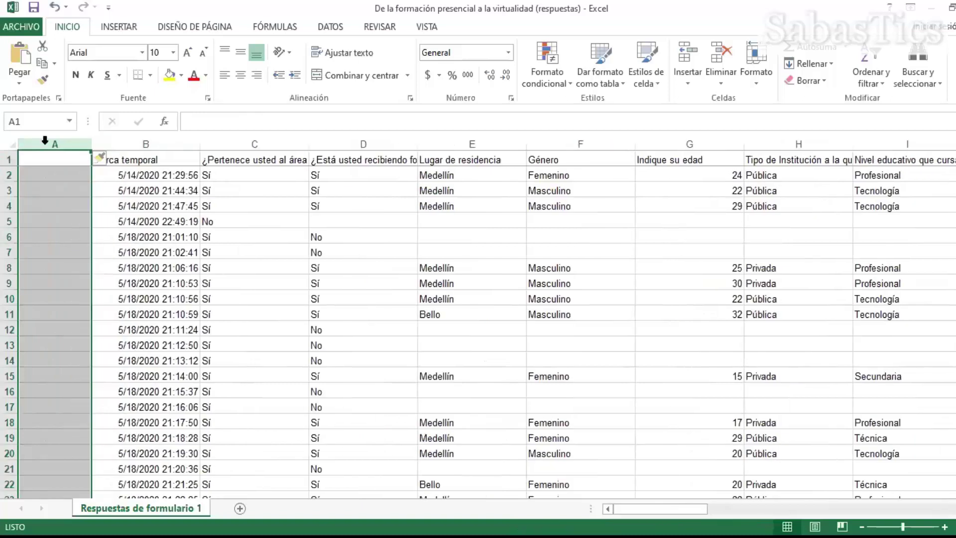
pyautogui.click(99, 157)
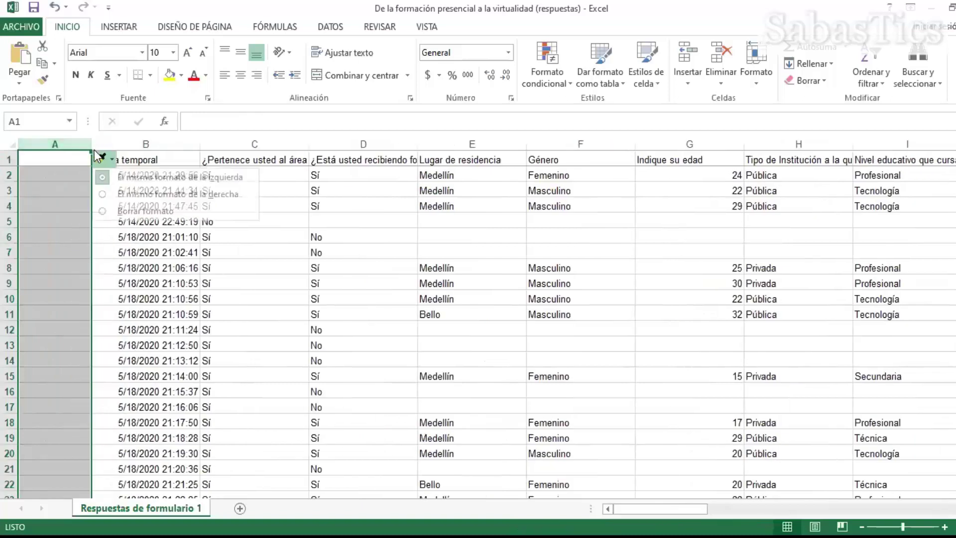
pyautogui.click(118, 194)
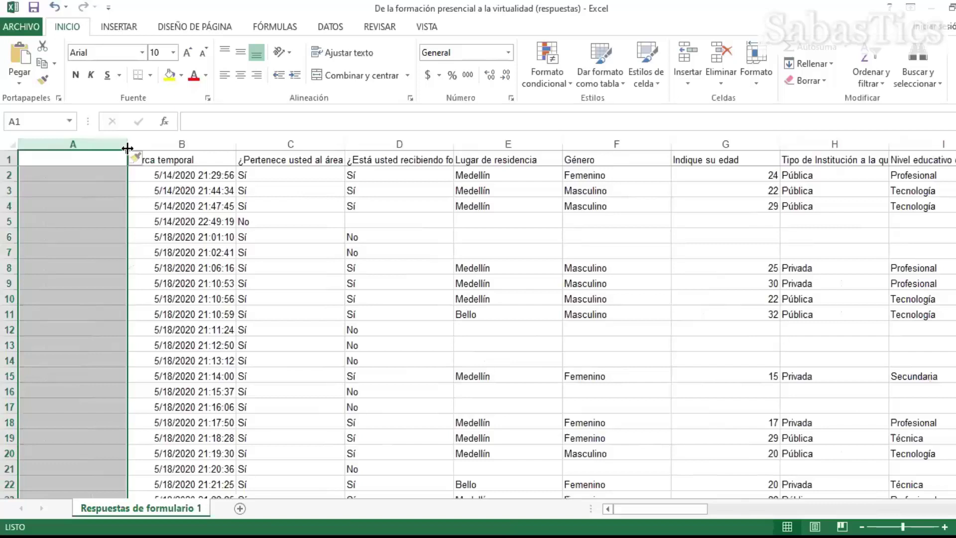
pyautogui.moveTo(127, 148); pyautogui.dragTo(111, 148)
# Step: Enter the header Cod in A1 and the first code 1 in A2
pyautogui.click(65, 160)
pyautogui.write('Cod')
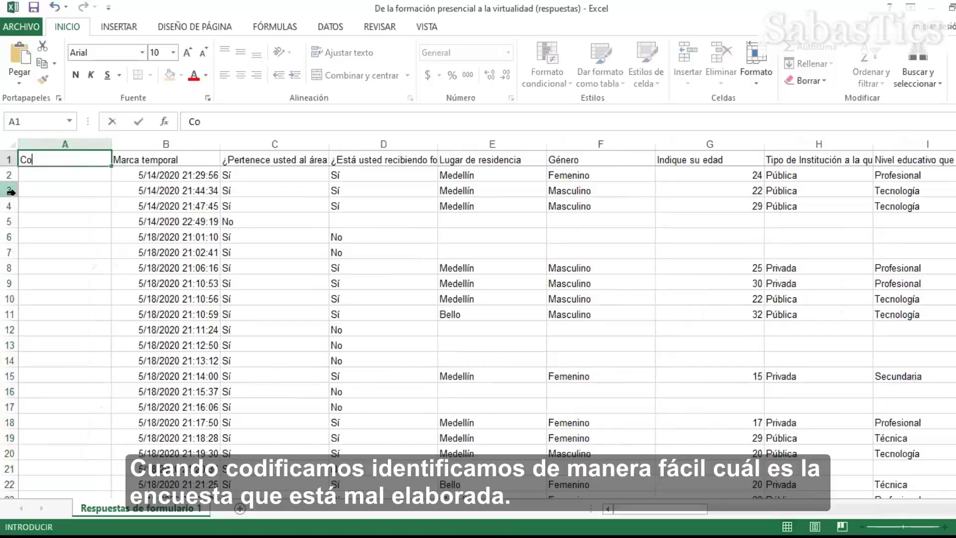
pyautogui.click(81, 175)
pyautogui.write('1')
pyautogui.press('Return')
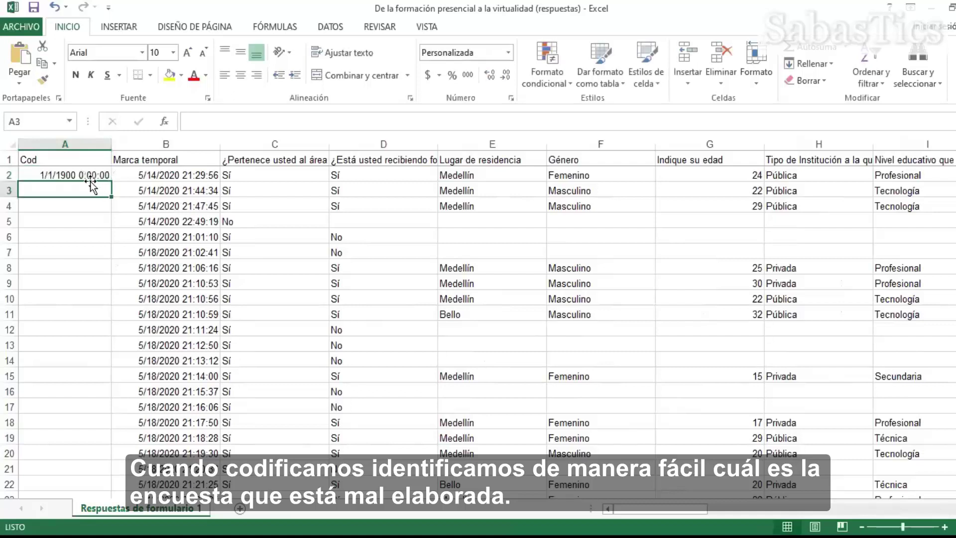
# Step: Set the number format of the whole Cod column to General
pyautogui.click(88, 174)
pyautogui.click(88, 144)
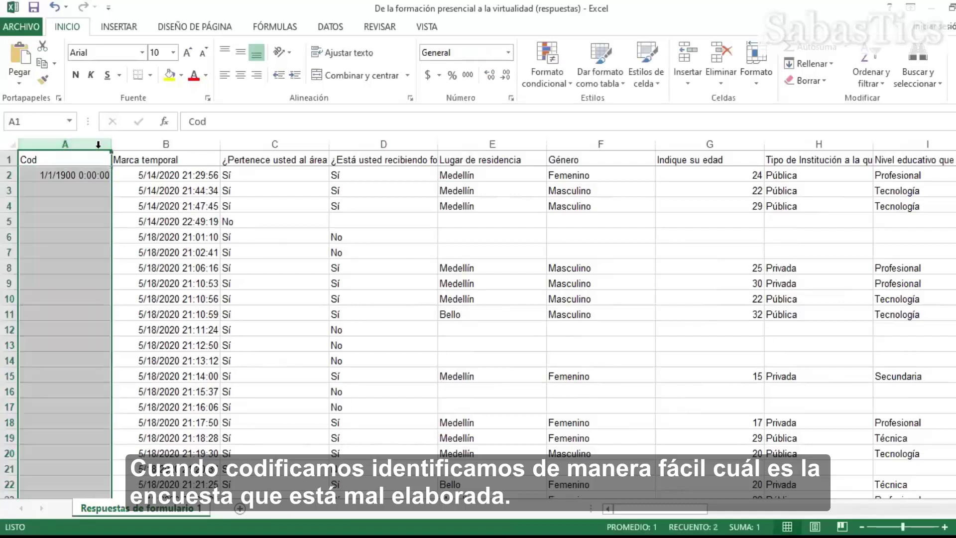
pyautogui.click(508, 52)
pyautogui.click(475, 84)
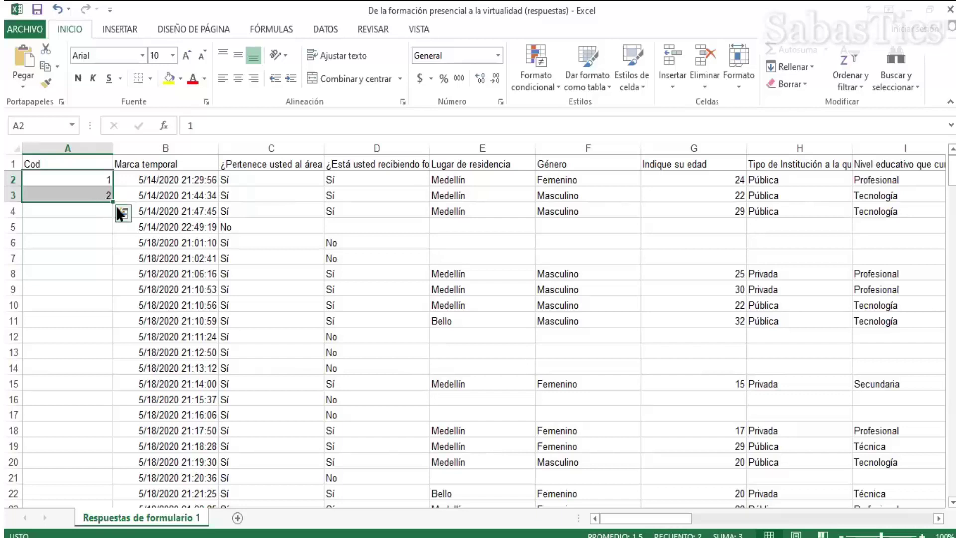
# Step: Fill the number series from 1 and 2 down the Cod column to the last response and check the codes
pyautogui.doubleClick(112, 198)
pyautogui.scroll(-11, 74, 187)
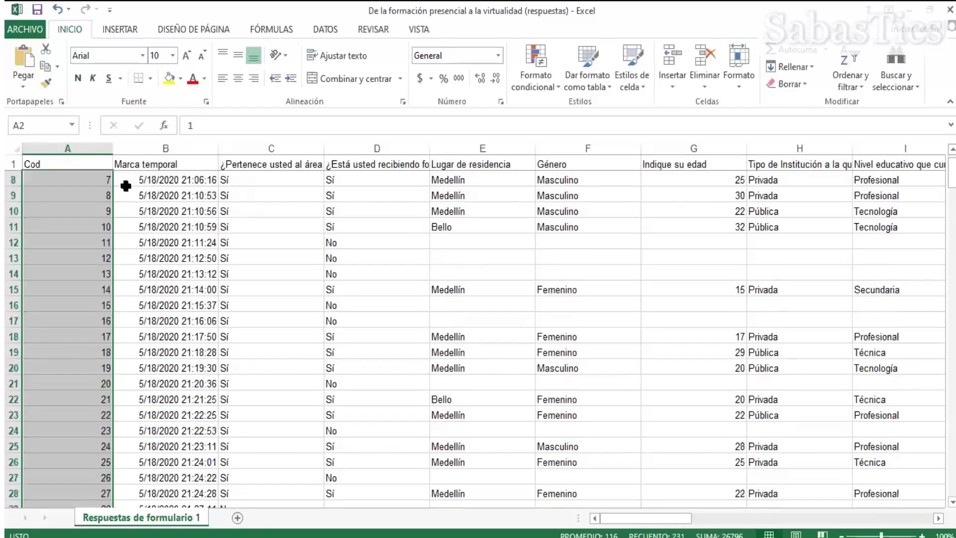
pyautogui.scroll(-20, 131, 238)
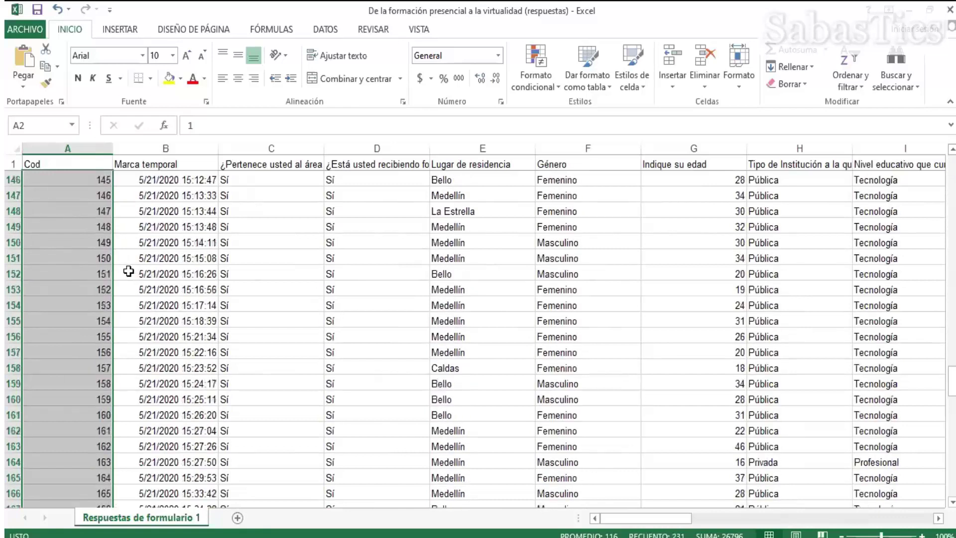
pyautogui.scroll(-14, 127, 272)
pyautogui.scroll(16, 125, 275)
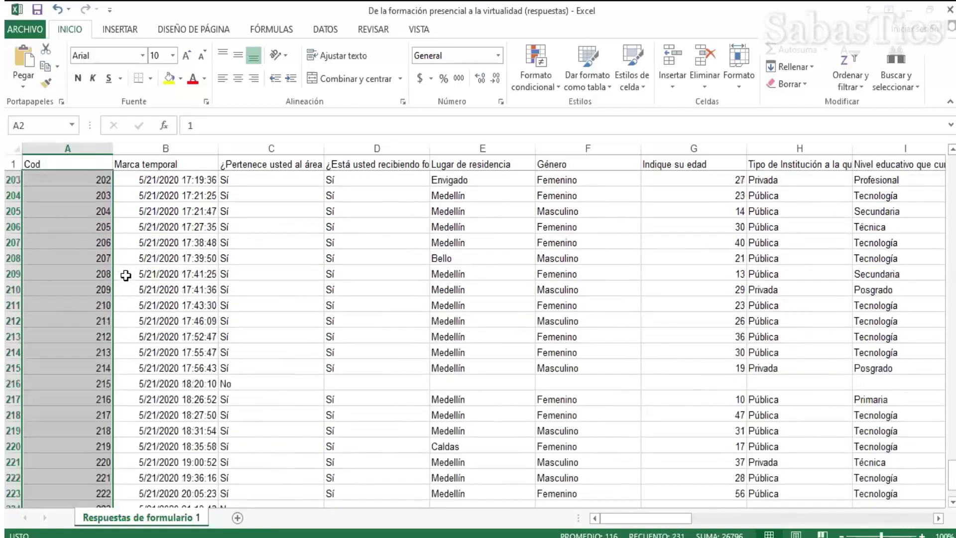
pyautogui.scroll(20, 125, 274)
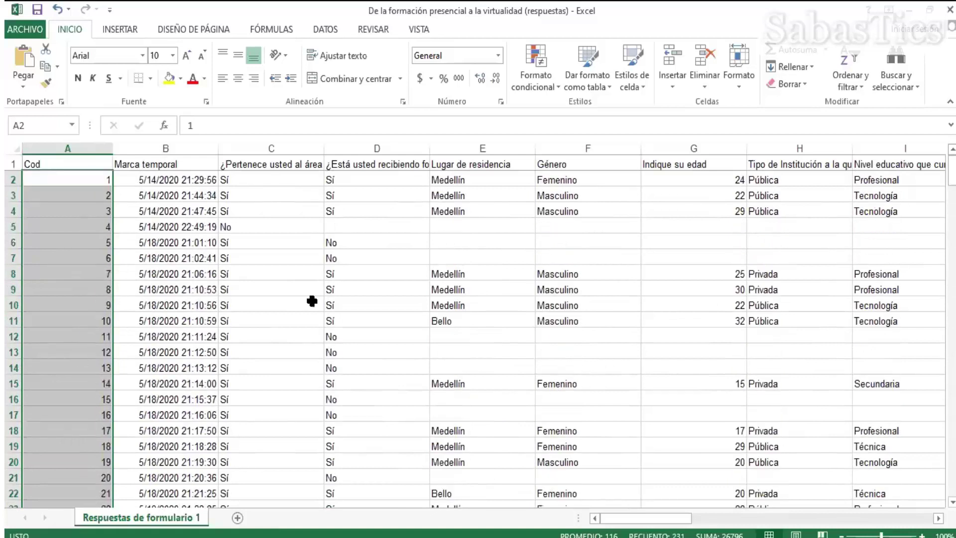
# Step: Fit the Cod column's width to its contents and add filters to the header row
pyautogui.doubleClick(114, 150)
pyautogui.moveTo(30, 164); pyautogui.dragTo(752, 175)
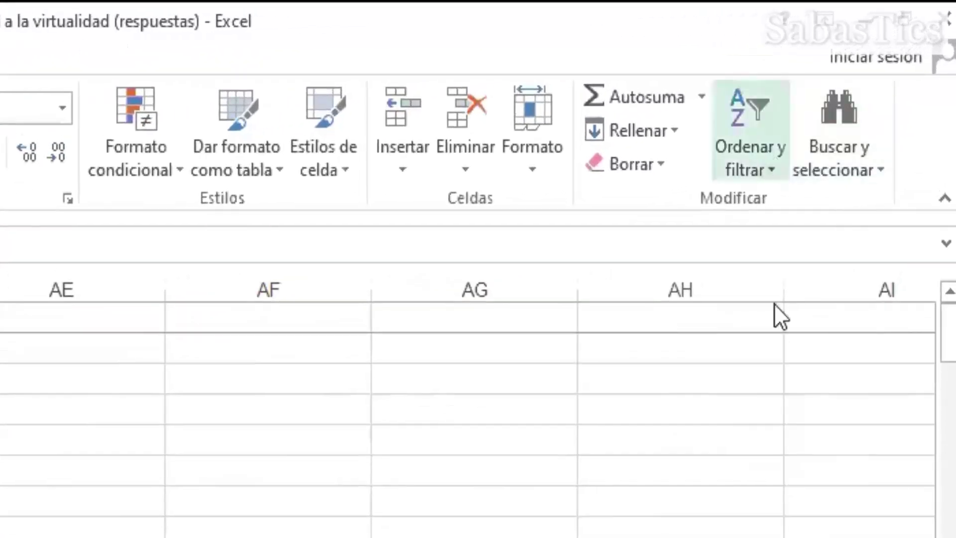
pyautogui.click(776, 309)
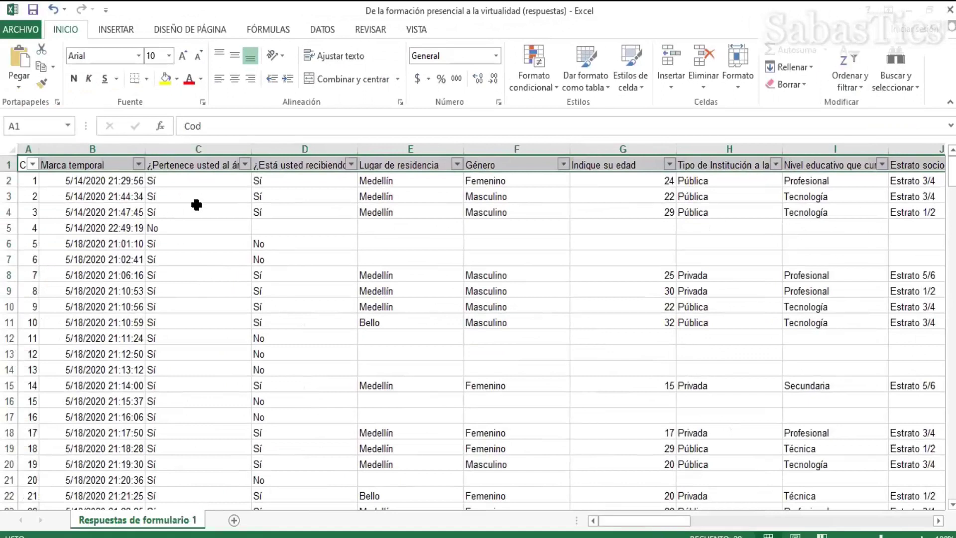
# Step: Filter the ¿Pertenece usted al área metropolitana? column to show only the No responses
pyautogui.click(241, 165)
pyautogui.click(105, 333)
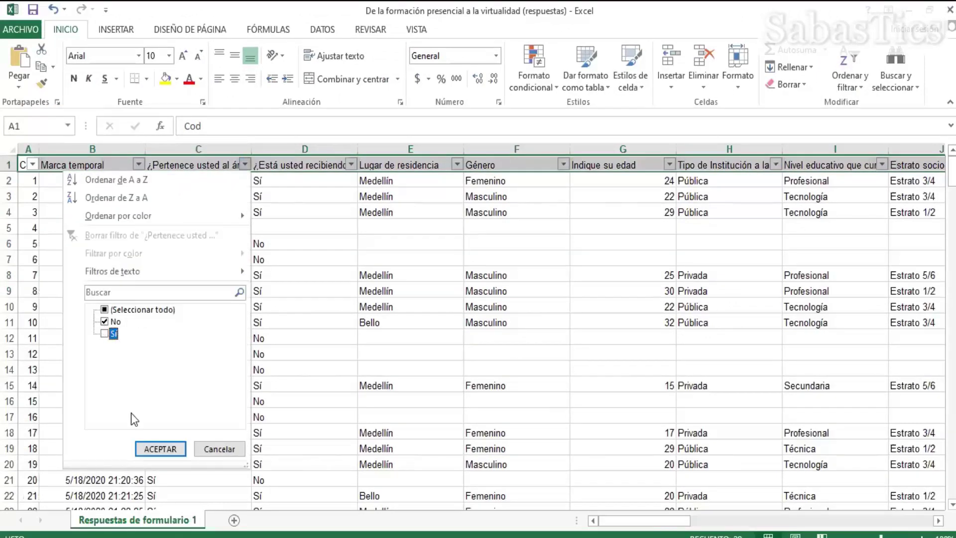
pyautogui.click(160, 449)
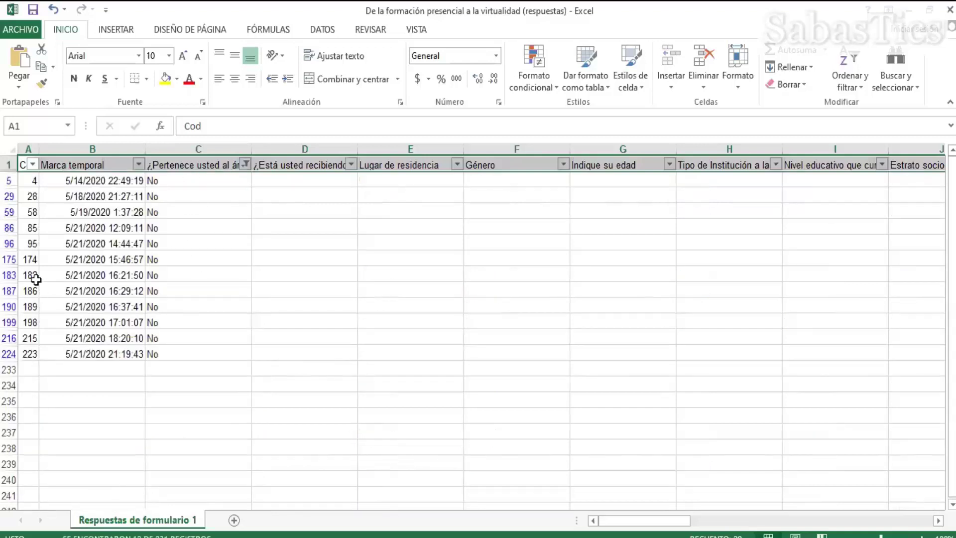
# Step: Delete all the filtered rows whose answer about belonging to the metropolitan area is No
pyautogui.click(10, 180)
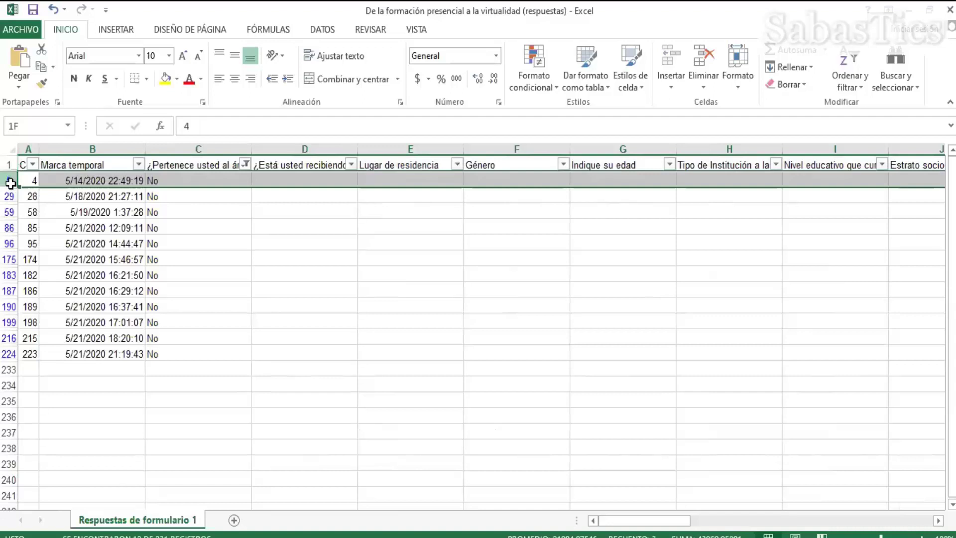
pyautogui.moveTo(11, 183); pyautogui.dragTo(7, 349)
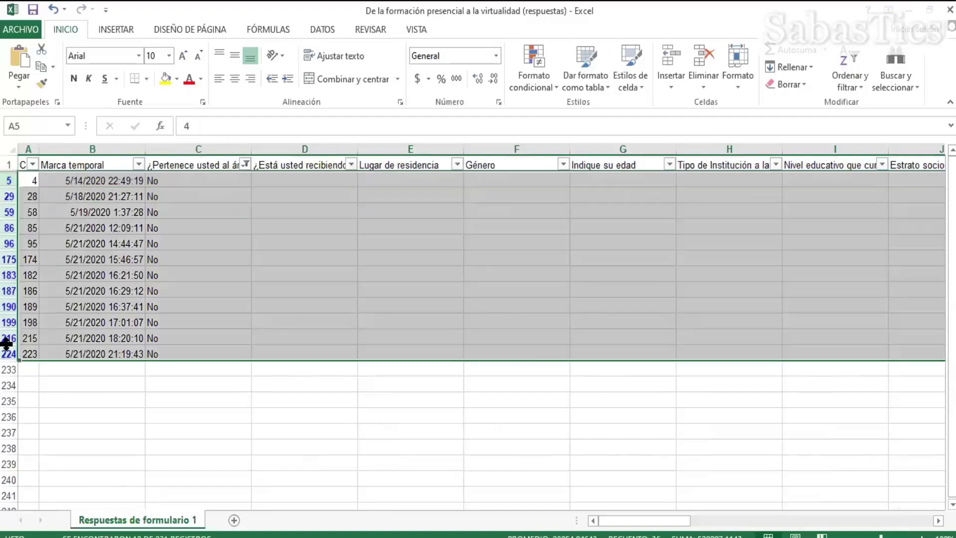
pyautogui.hotkey('ctrl', '-')
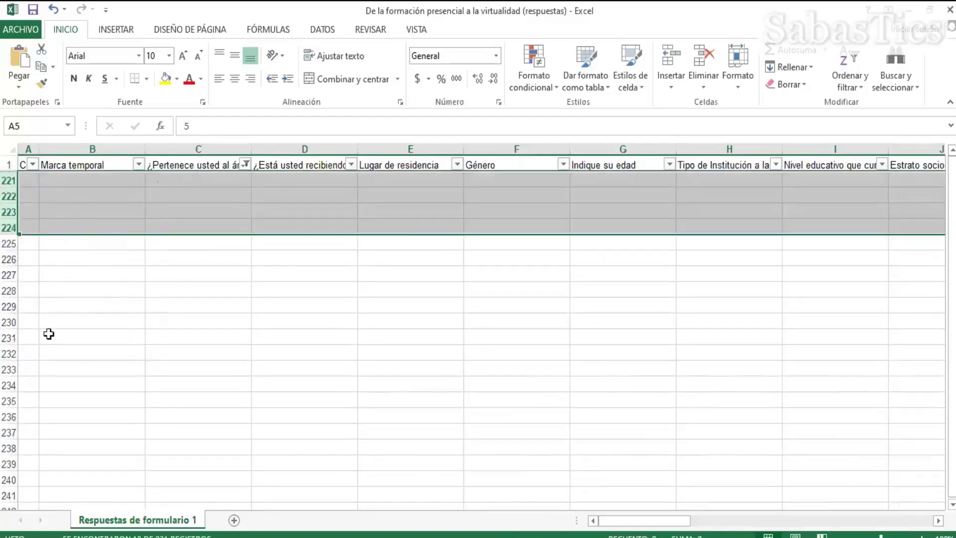
# Step: Show the remaining Sí responses again in the ¿Pertenece usted al área metropolitana? filter and check the rows
pyautogui.click(246, 163)
pyautogui.click(104, 322)
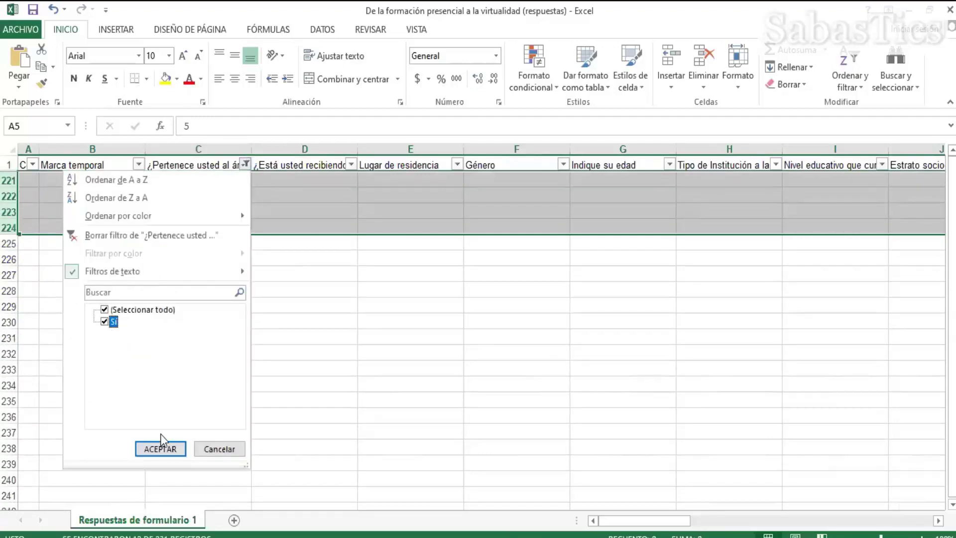
pyautogui.click(163, 447)
pyautogui.scroll(-8, 222, 317)
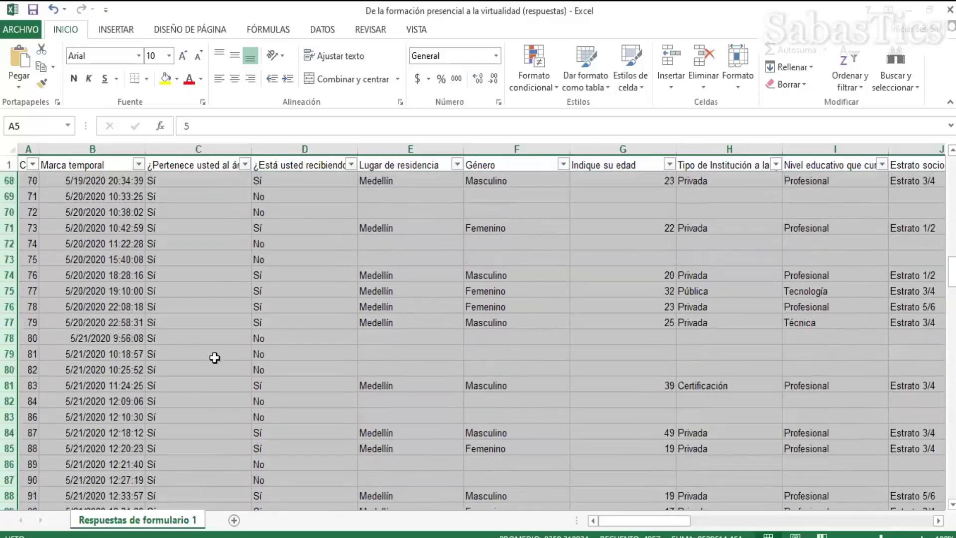
pyautogui.scroll(20, 214, 357)
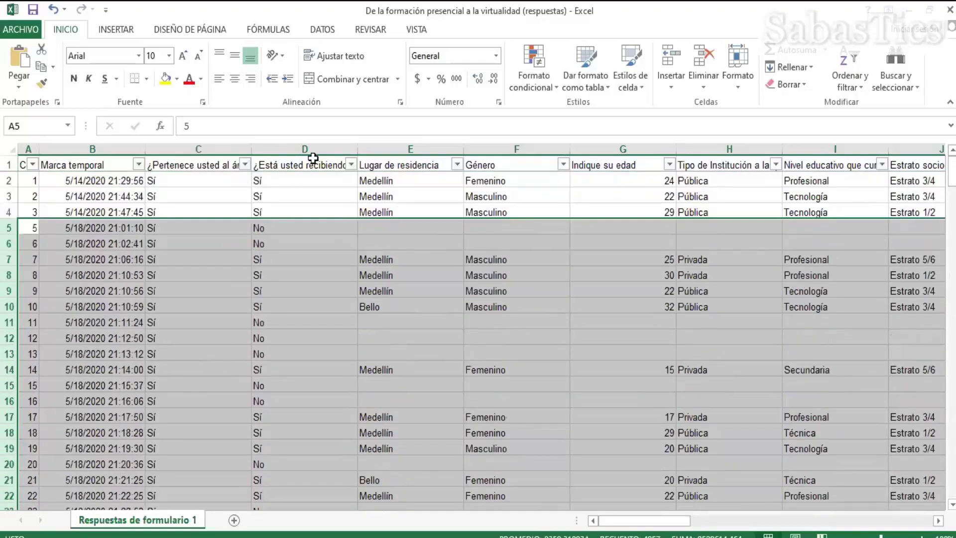
# Step: Filter the ¿Está usted recibiendo formación virtual? column to show only the No responses
pyautogui.click(316, 169)
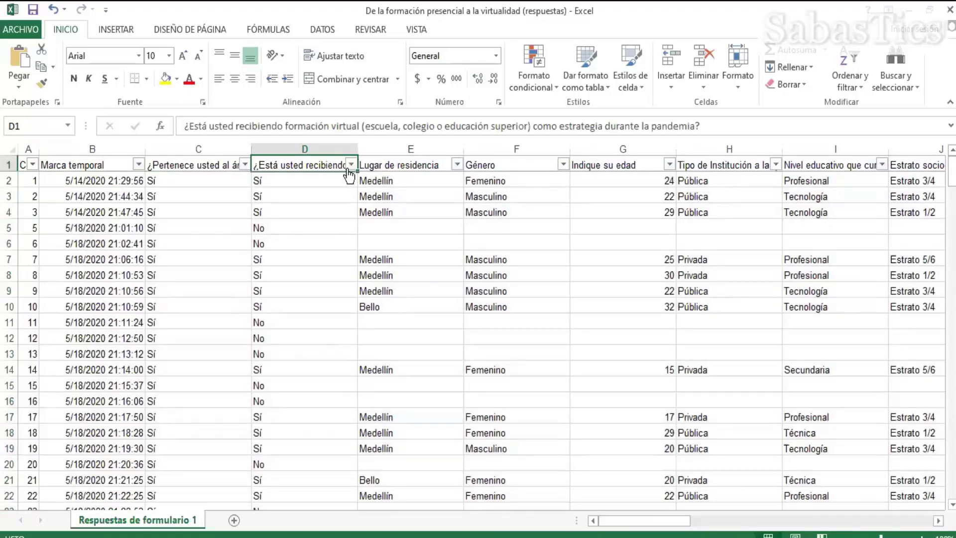
pyautogui.click(351, 164)
pyautogui.click(210, 334)
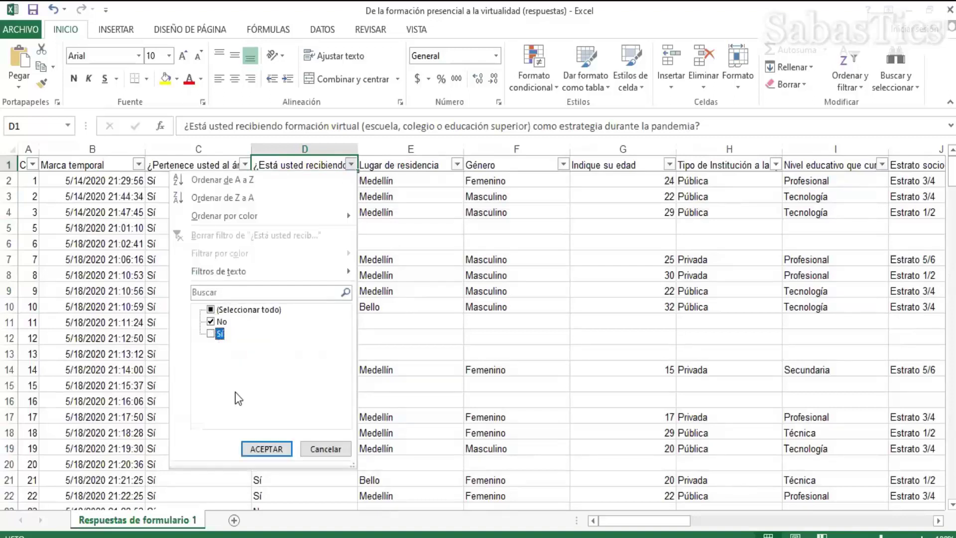
pyautogui.click(268, 450)
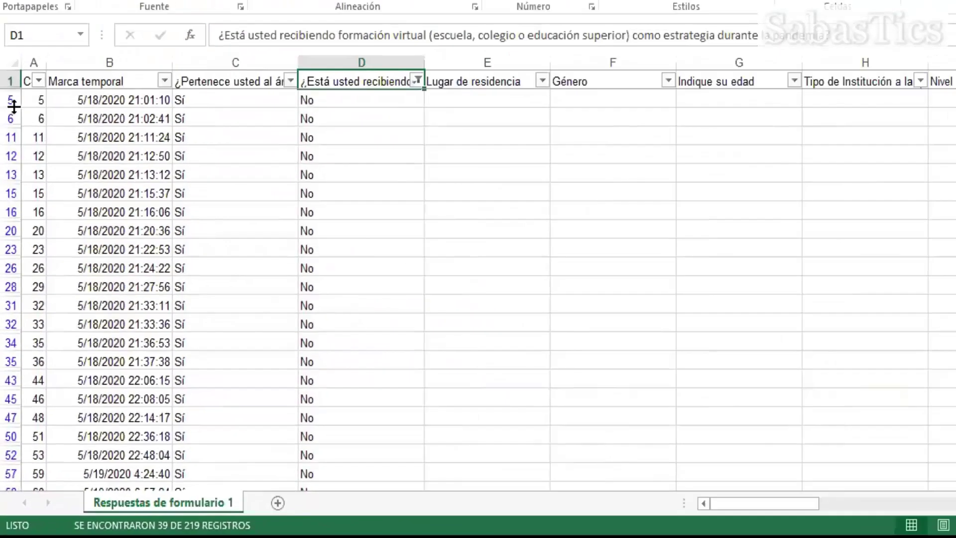
# Step: Delete all the filtered rows whose answer about receiving virtual education is No
pyautogui.moveTo(11, 99); pyautogui.dragTo(11, 115)
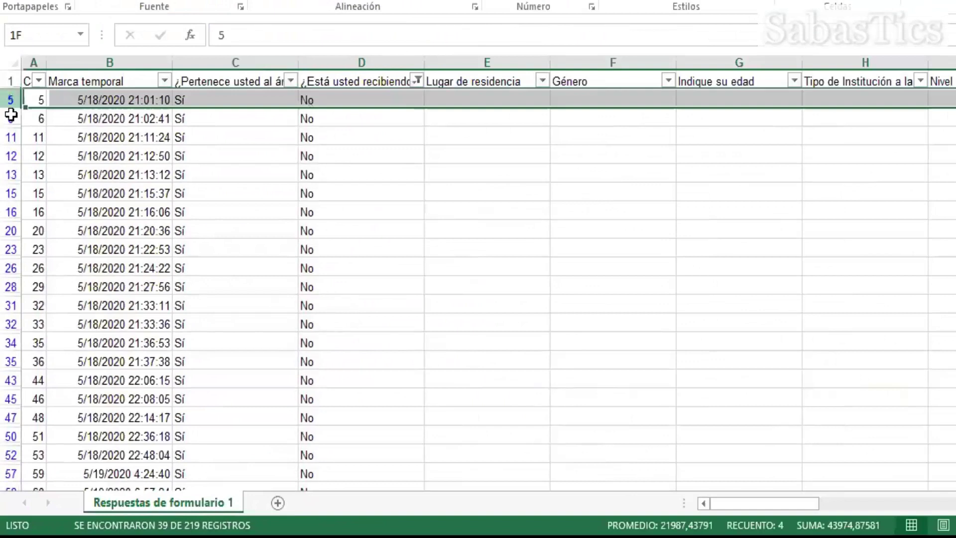
pyautogui.hotkey('ctrl', 'shift', 'Down')
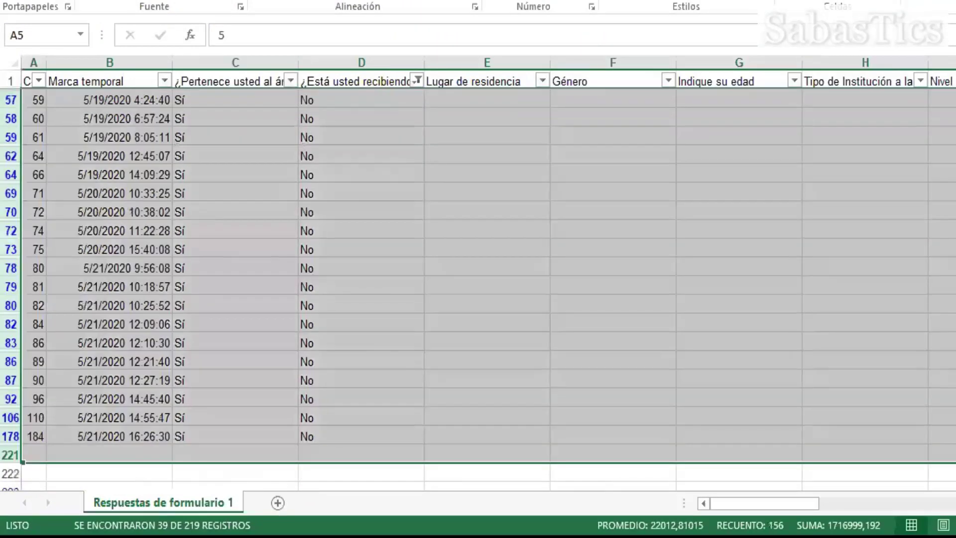
pyautogui.hotkey('ctrl', '-')
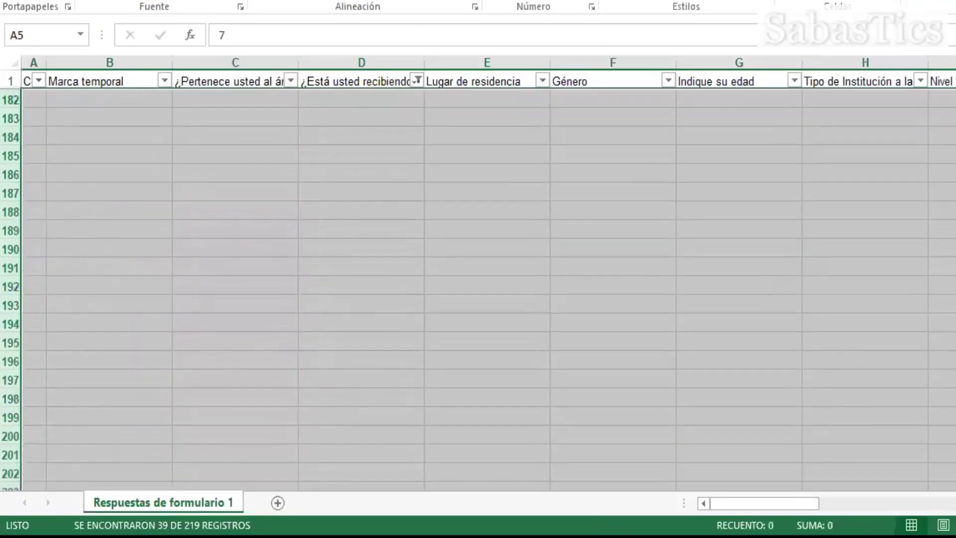
# Step: Show all the remaining Sí responses again in the ¿Está usted recibiendo formación virtual? filter
pyautogui.click(417, 81)
pyautogui.click(250, 253)
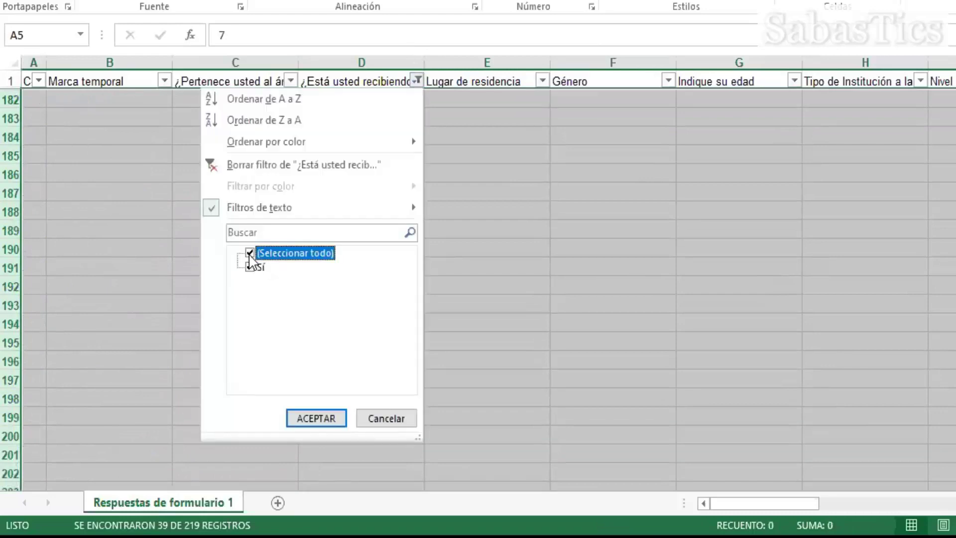
pyautogui.click(316, 418)
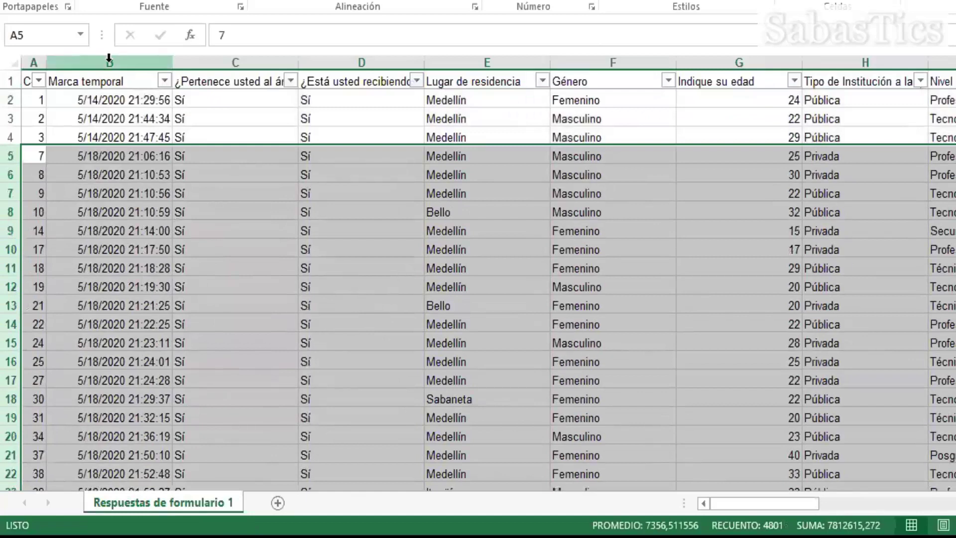
pyautogui.click(108, 58)
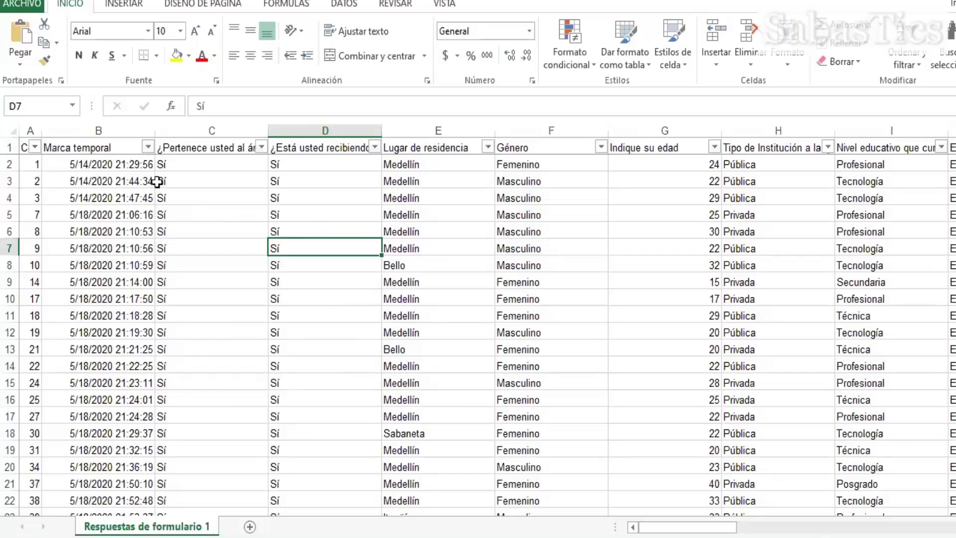
pyautogui.click(65, 148)
pyautogui.click(209, 147)
pyautogui.click(310, 148)
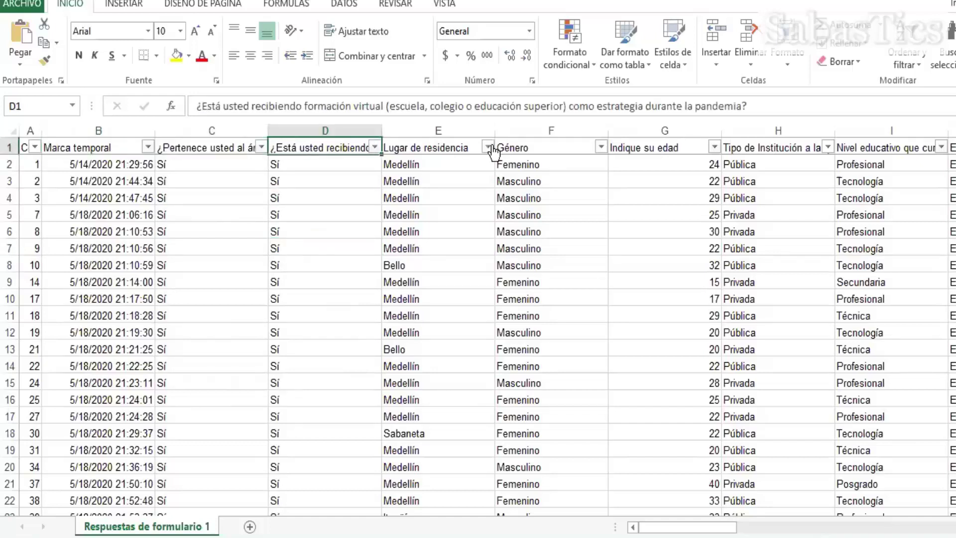
pyautogui.click(438, 146)
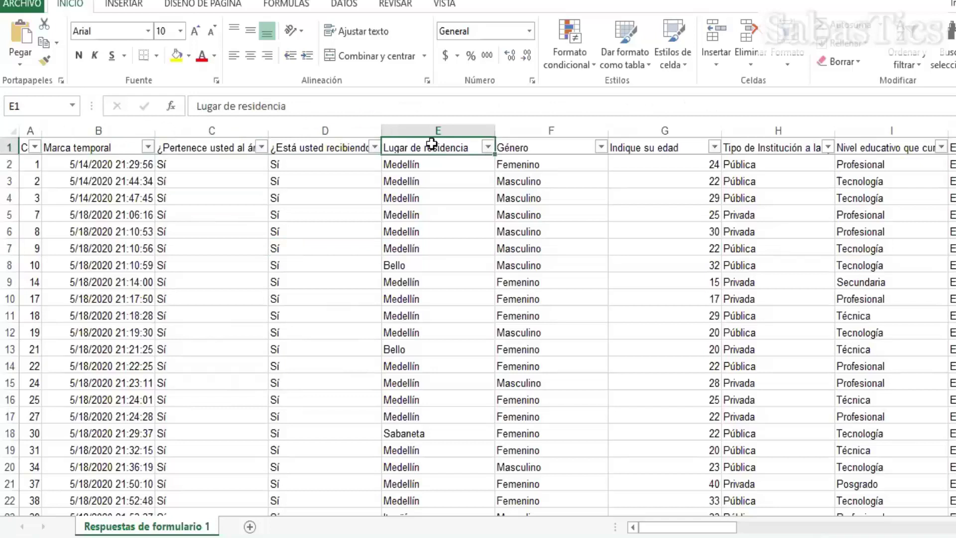
# Step: Create a pivot table on a new worksheet from the whole response range A1:AC181
pyautogui.click(20, 146)
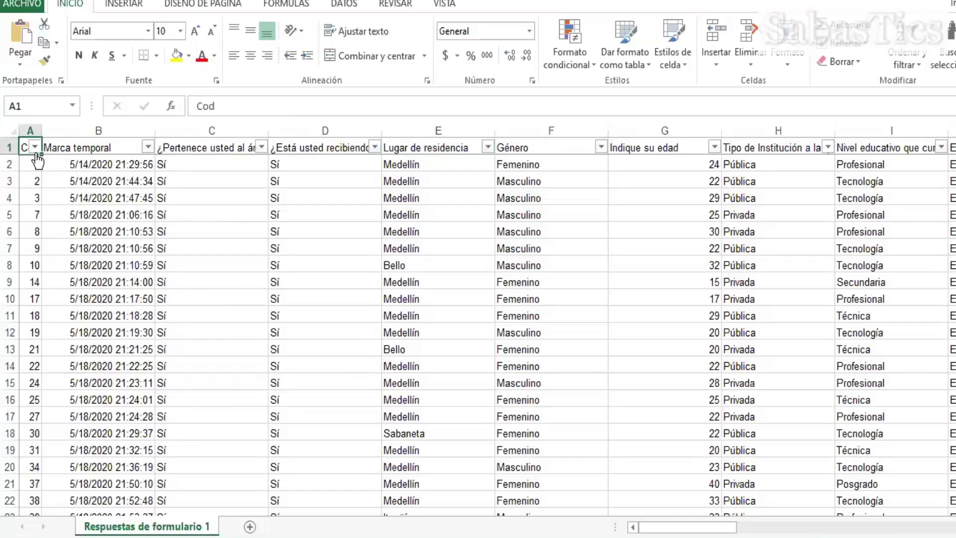
pyautogui.hotkey('ctrl', 'shift', 'End')
pyautogui.click(126, 4)
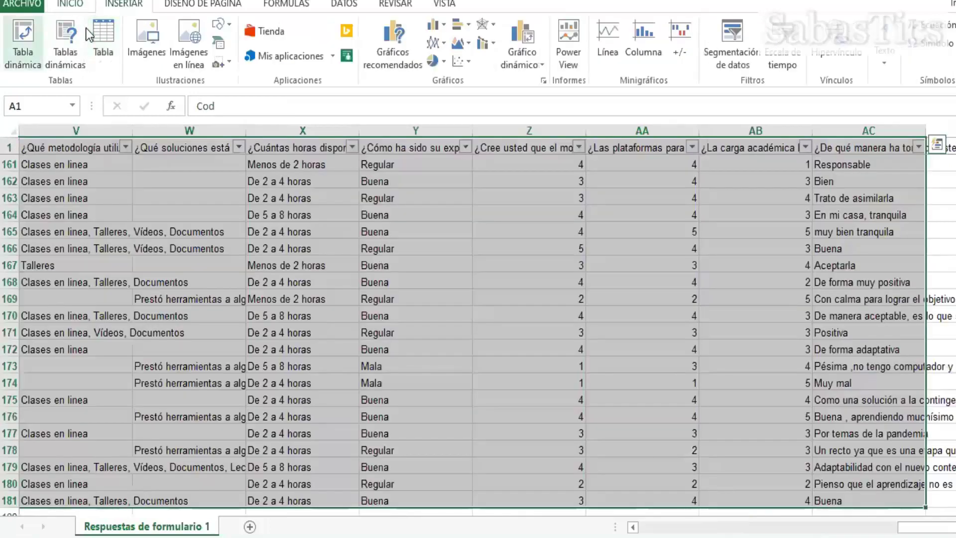
pyautogui.click(23, 42)
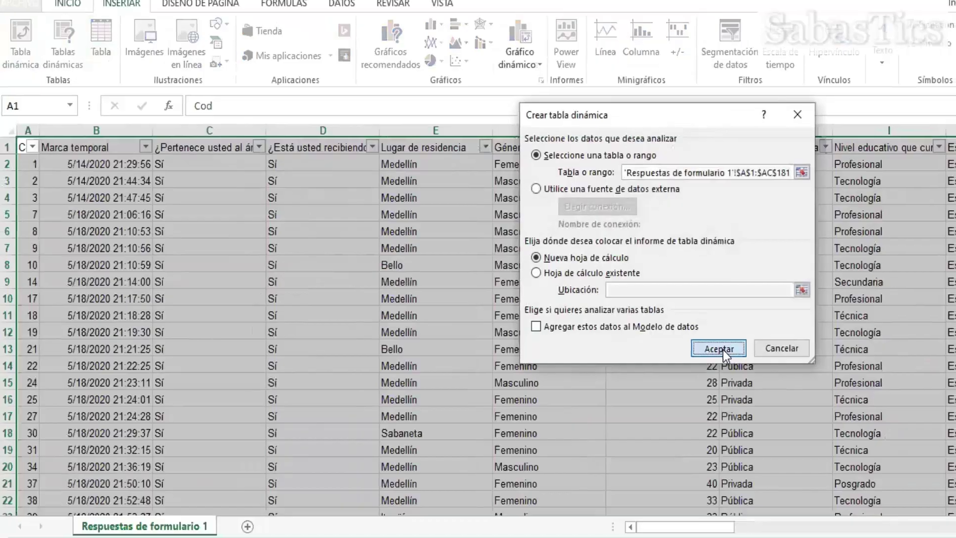
pyautogui.click(720, 348)
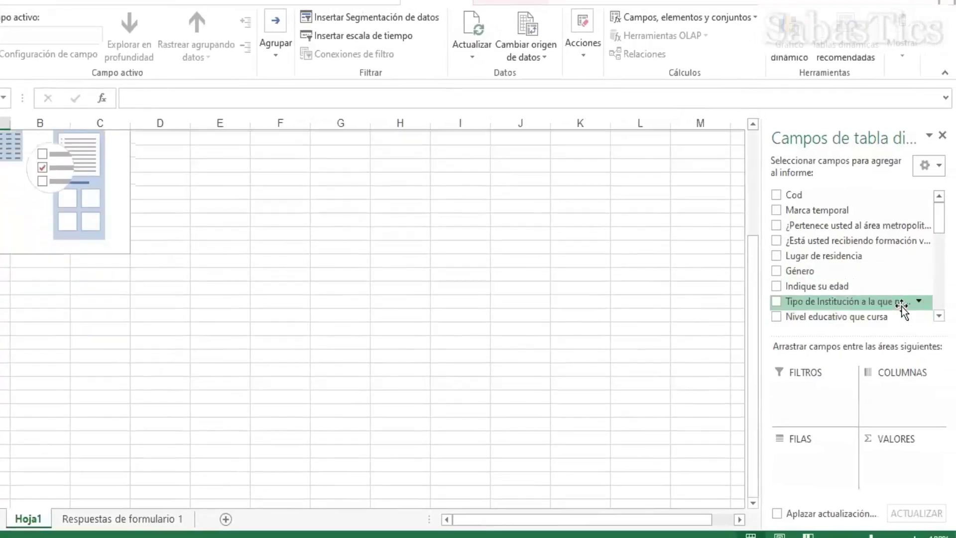
# Step: Add the ¿Está usted recibiendo formación virtual? field to the pivot table's rows and count it as values
pyautogui.moveTo(873, 238); pyautogui.dragTo(795, 452)
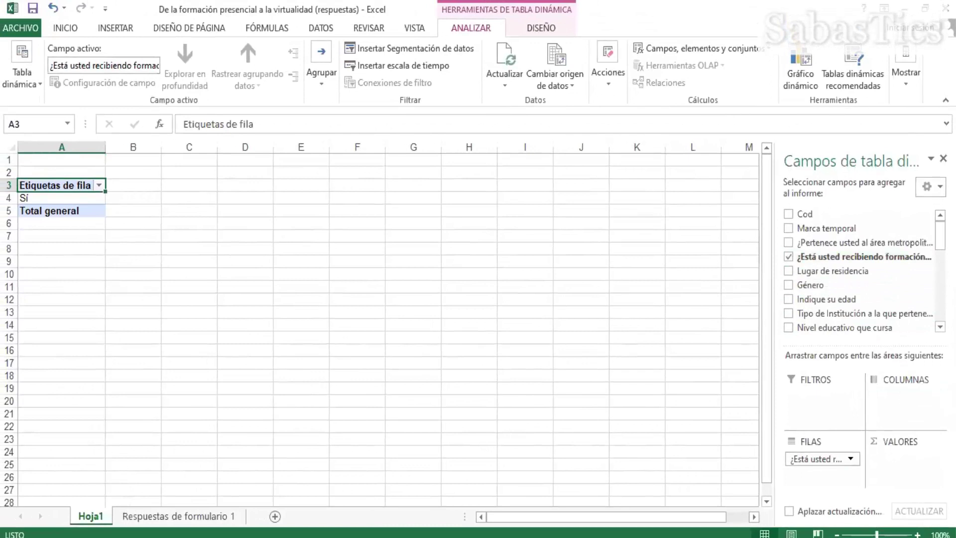
pyautogui.moveTo(864, 257); pyautogui.dragTo(892, 468)
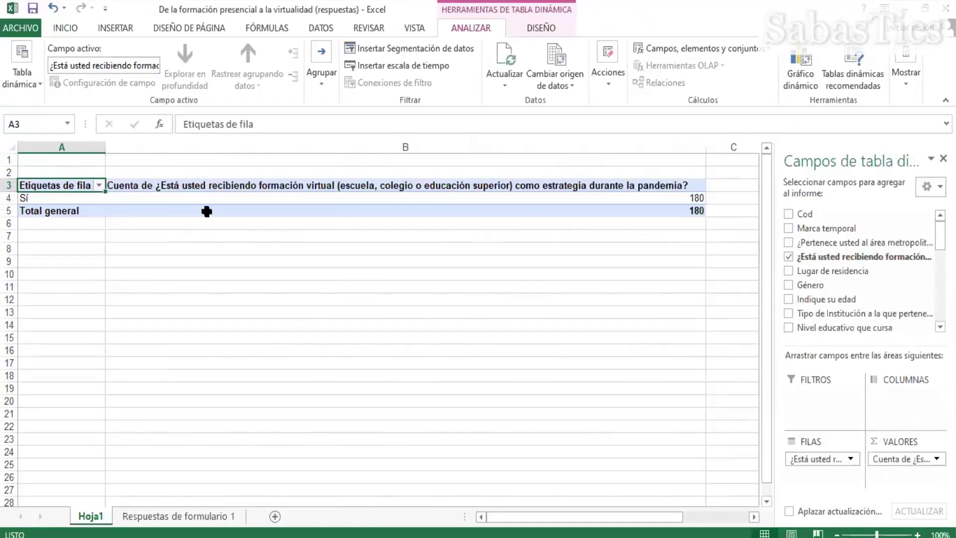
pyautogui.moveTo(207, 211)
# Step: Delete the pivot table worksheet Hoja1 and return to the form responses
pyautogui.rightClick(91, 518)
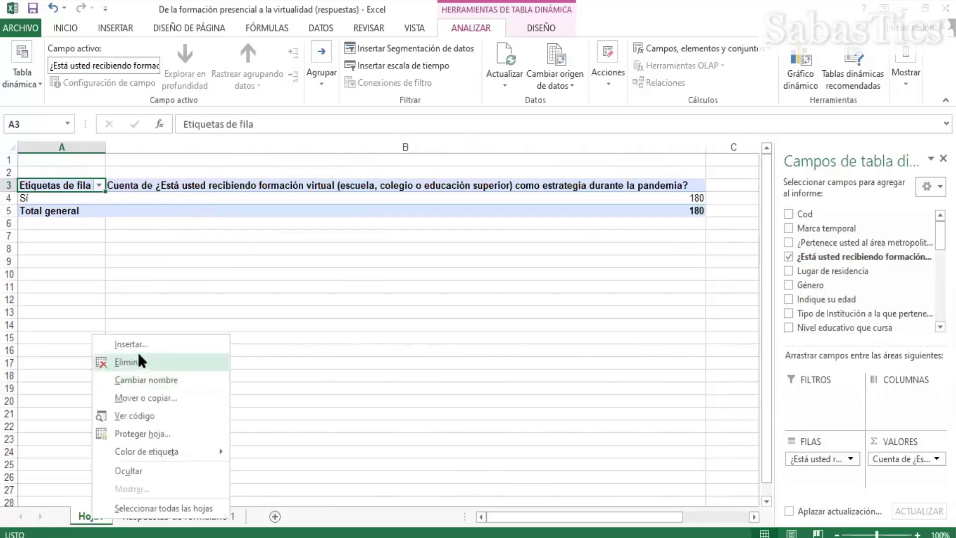
pyautogui.click(139, 360)
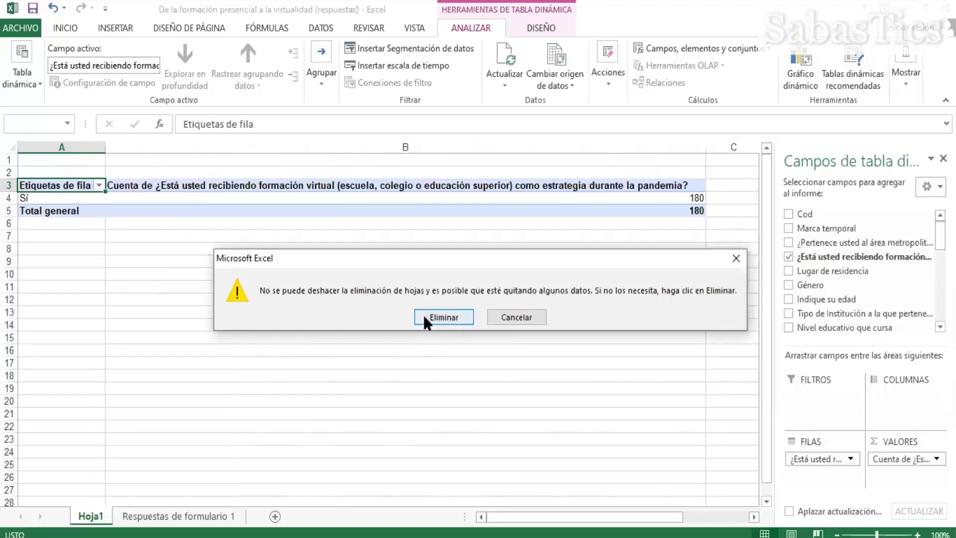
pyautogui.click(443, 318)
pyautogui.click(148, 349)
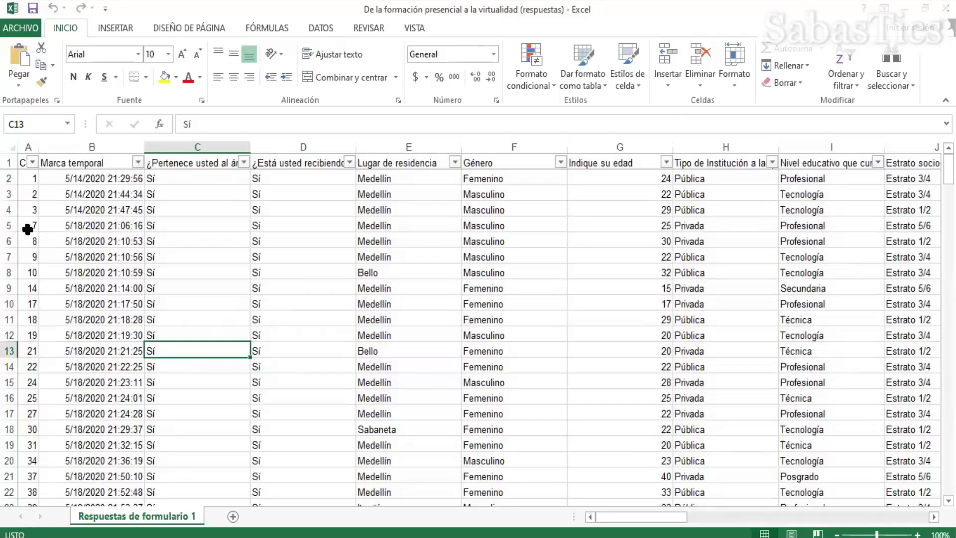
# Step: Replace the ¿Pertenece usted al área metropolitana? header in C1 with AREA METROPOLITANA
pyautogui.click(194, 164)
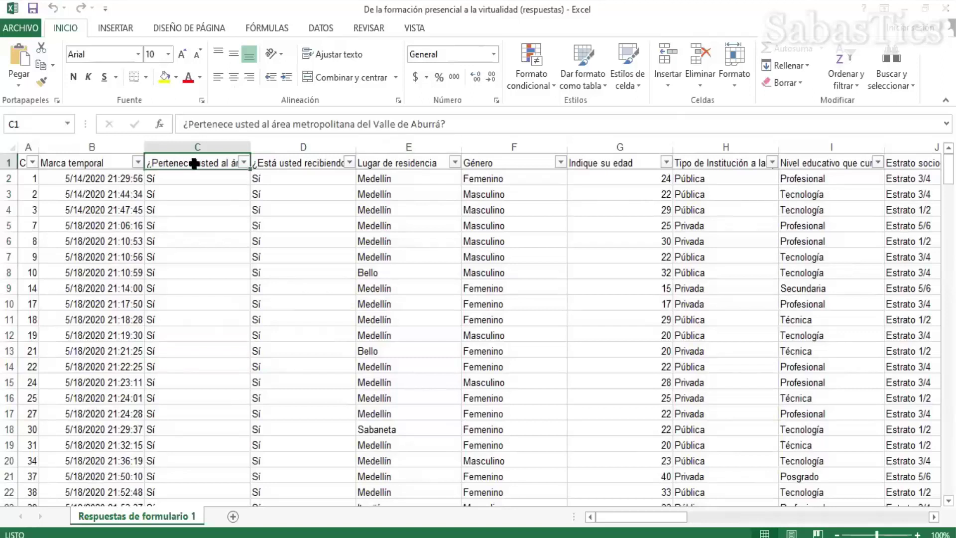
pyautogui.click(277, 159)
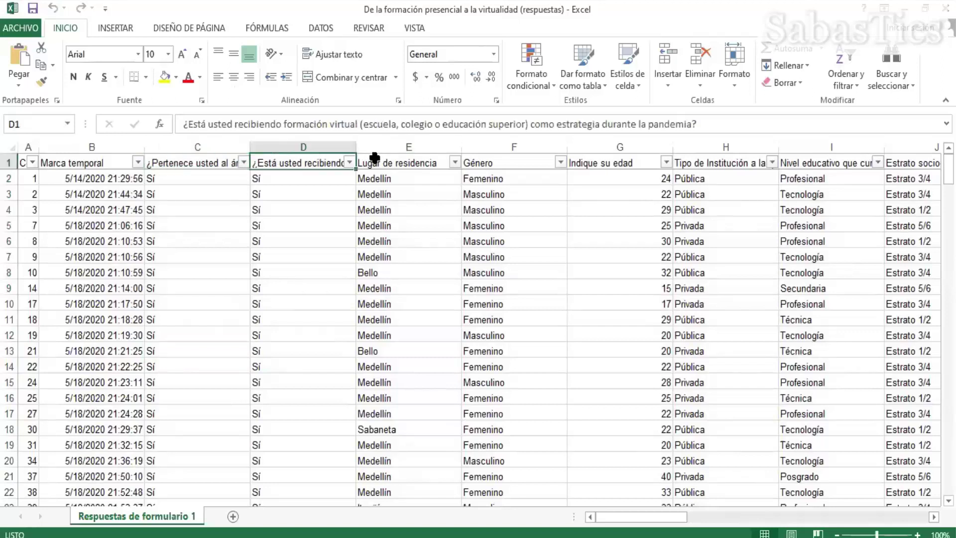
pyautogui.click(189, 170)
pyautogui.click(187, 160)
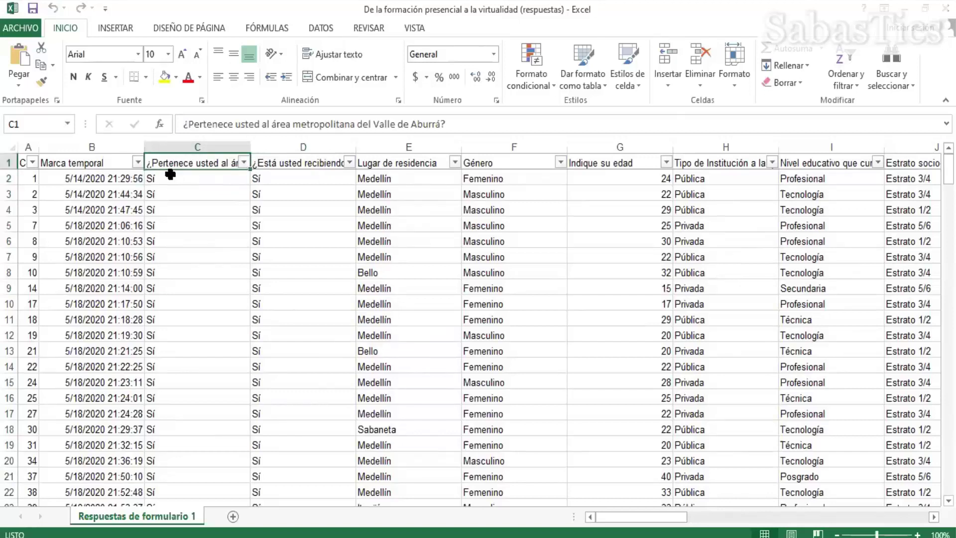
pyautogui.write('AREA METROPOLITANA')
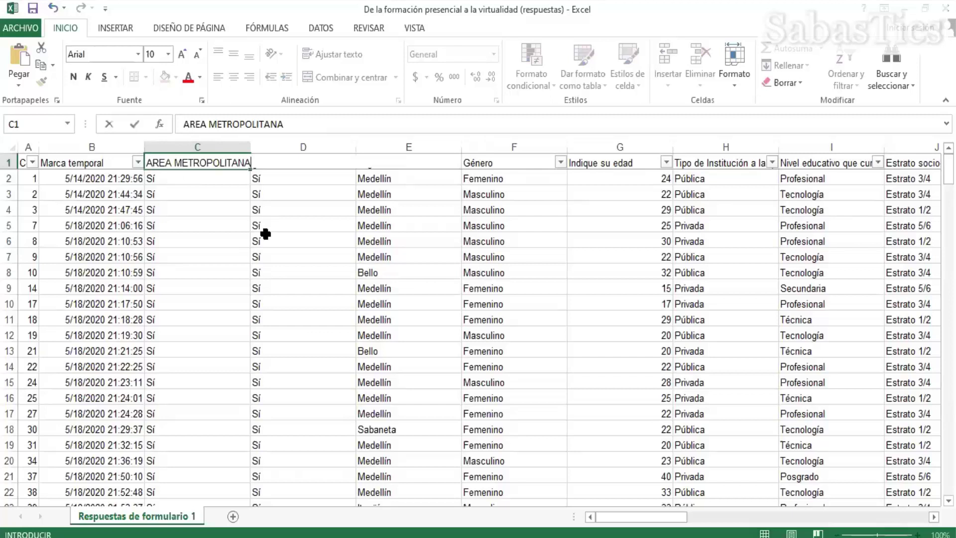
pyautogui.click(266, 237)
# Step: Replace the header in D1 about receiving virtual education with FORMACIÓN VIRTUAL
pyautogui.click(297, 164)
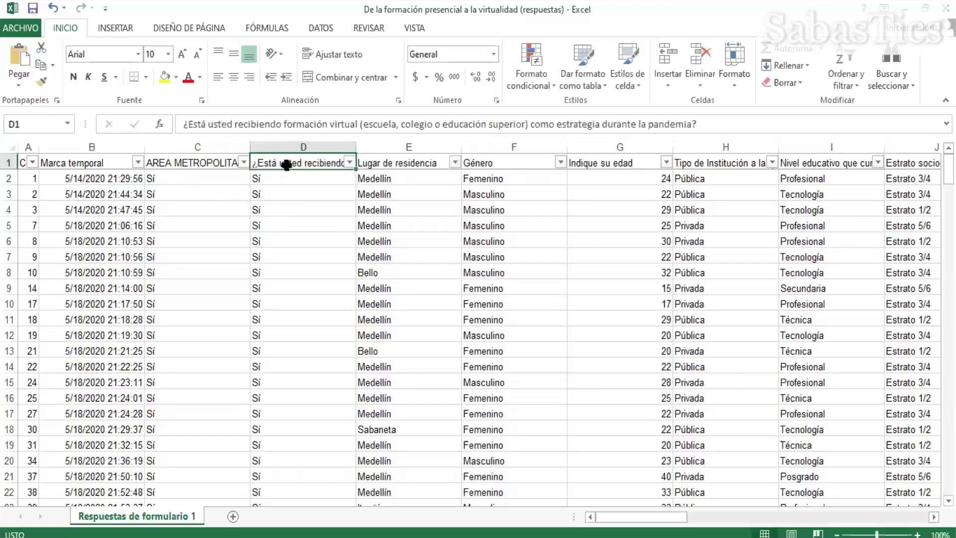
pyautogui.write('FORMACIÓN VIRTUAL')
pyautogui.click(513, 209)
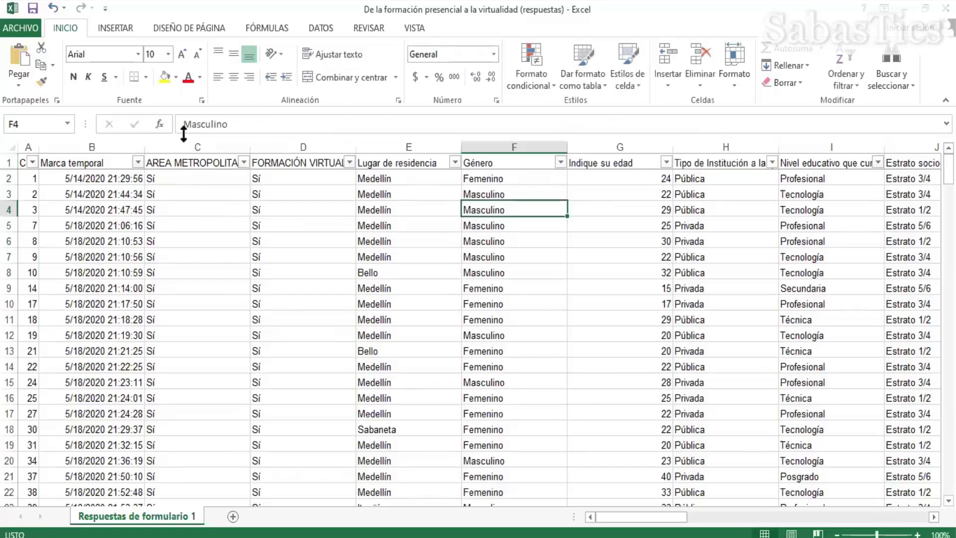
pyautogui.click(180, 162)
pyautogui.click(255, 162)
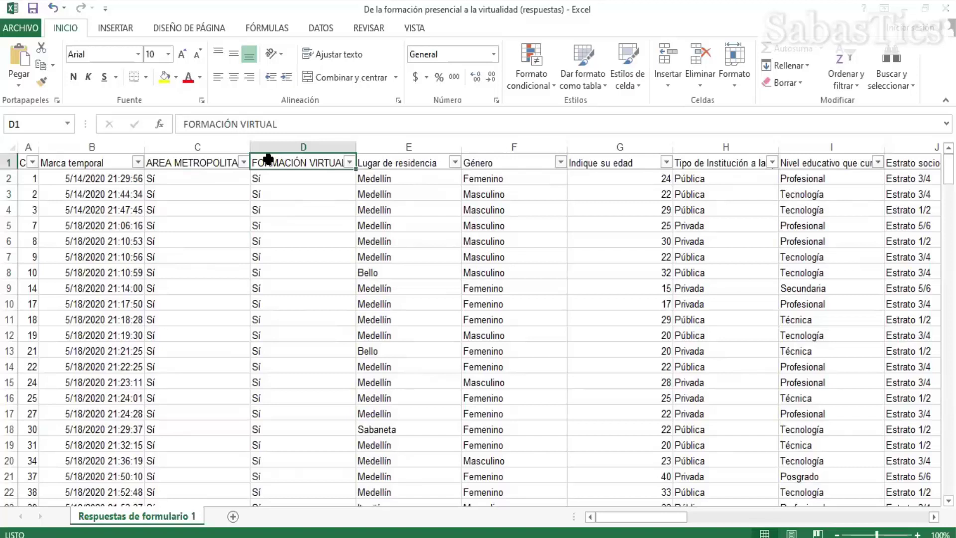
# Step: Number the Lugar de residencia, Género and Indique su edad headers with the prefixes 1., 2. and 3
pyautogui.click(383, 163)
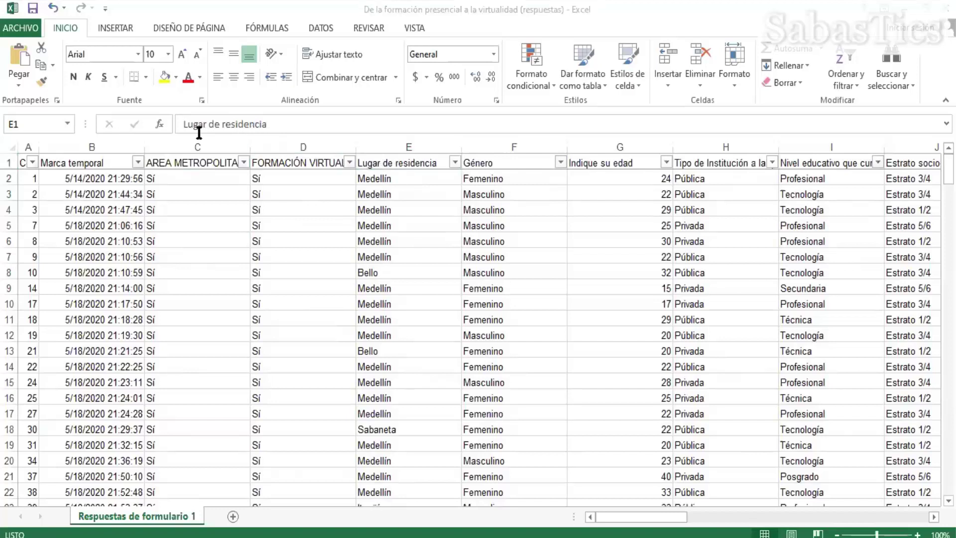
pyautogui.doubleClick(383, 164)
pyautogui.write('1.')
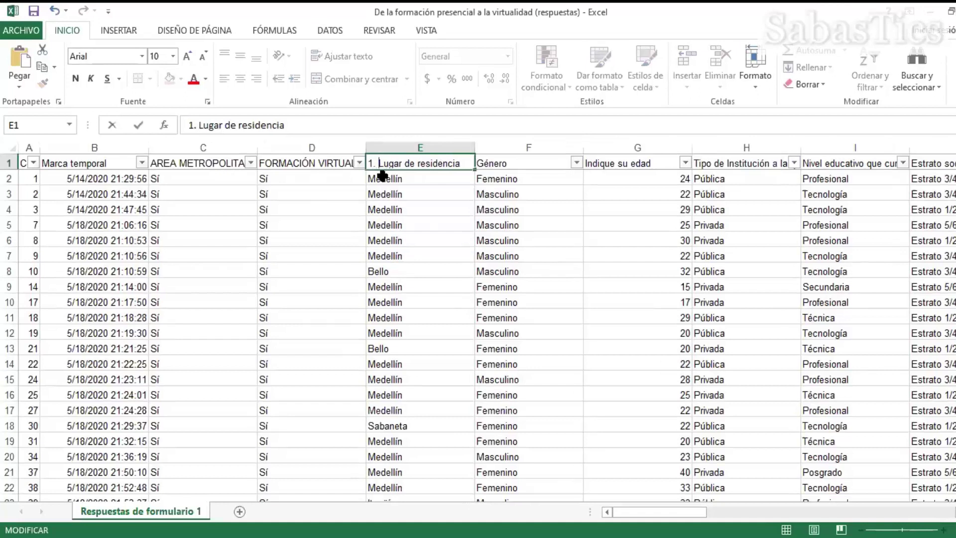
pyautogui.click(505, 162)
pyautogui.doubleClick(487, 163)
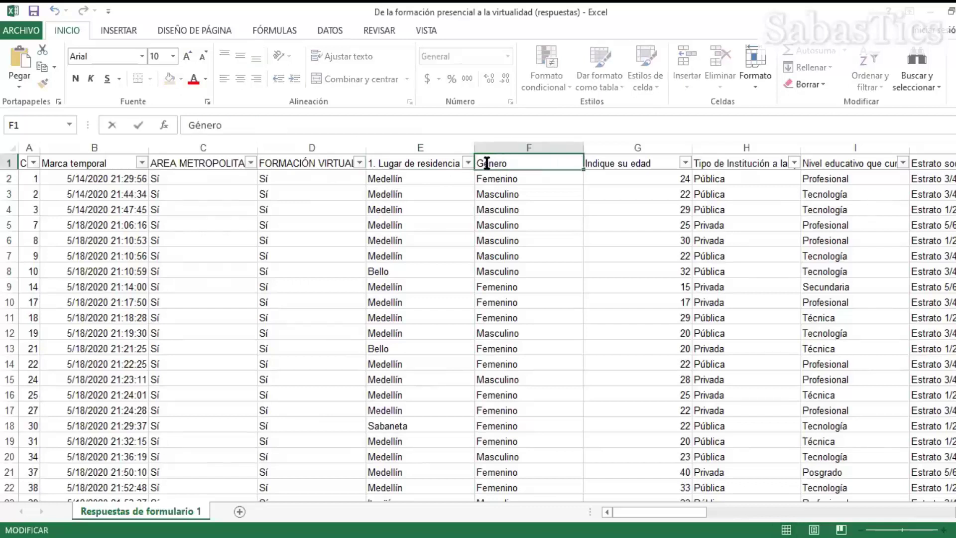
pyautogui.write('2.')
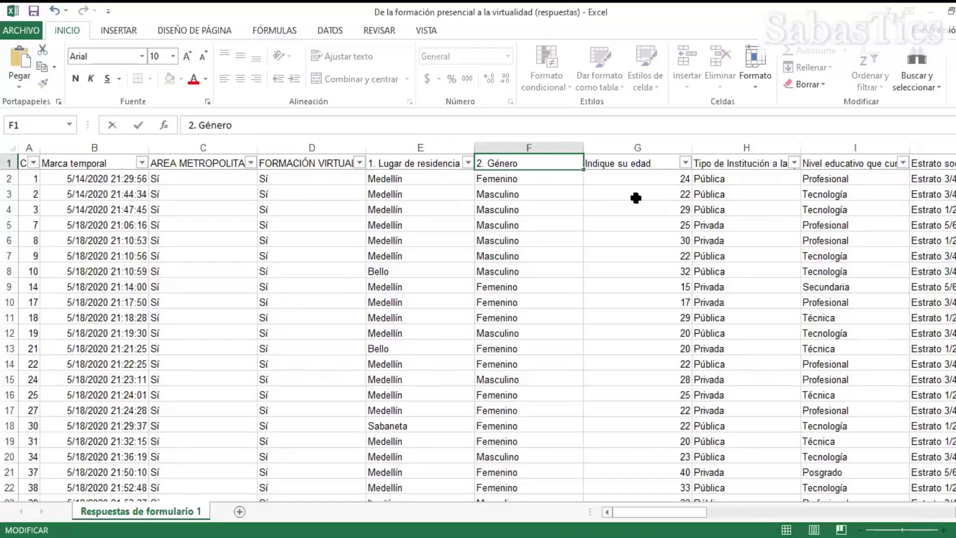
pyautogui.click(604, 162)
pyautogui.doubleClick(591, 163)
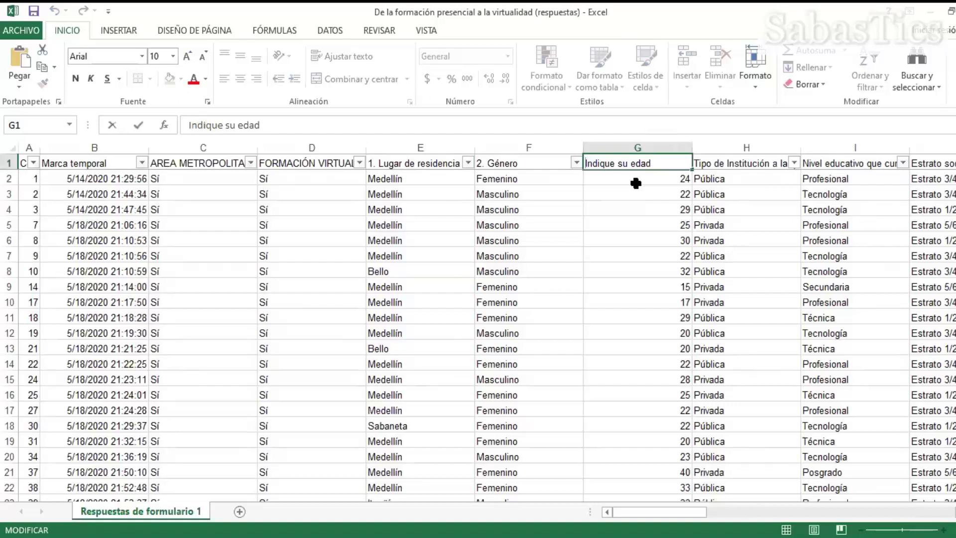
pyautogui.write('3.')
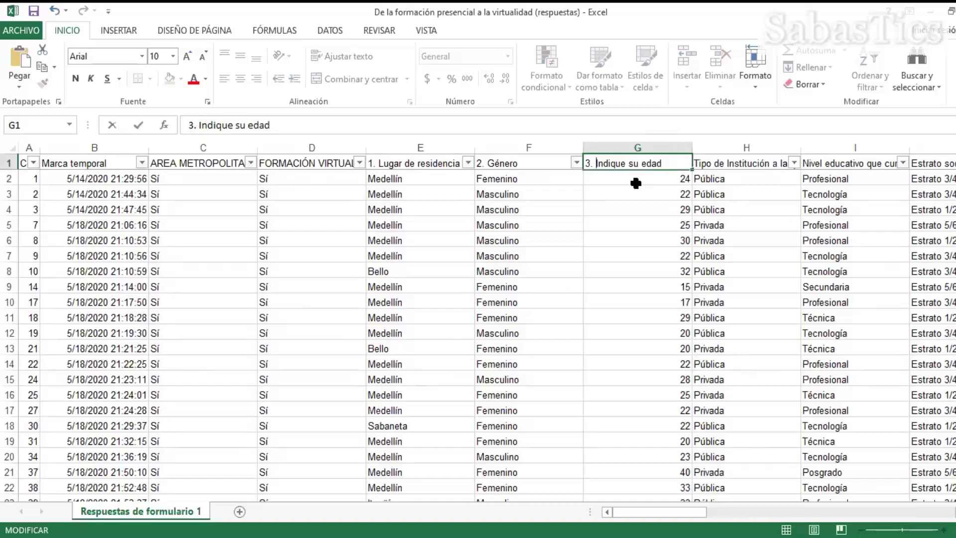
# Step: Shorten the institution type header in H1 to 4. Tipo de Institución
pyautogui.click(722, 164)
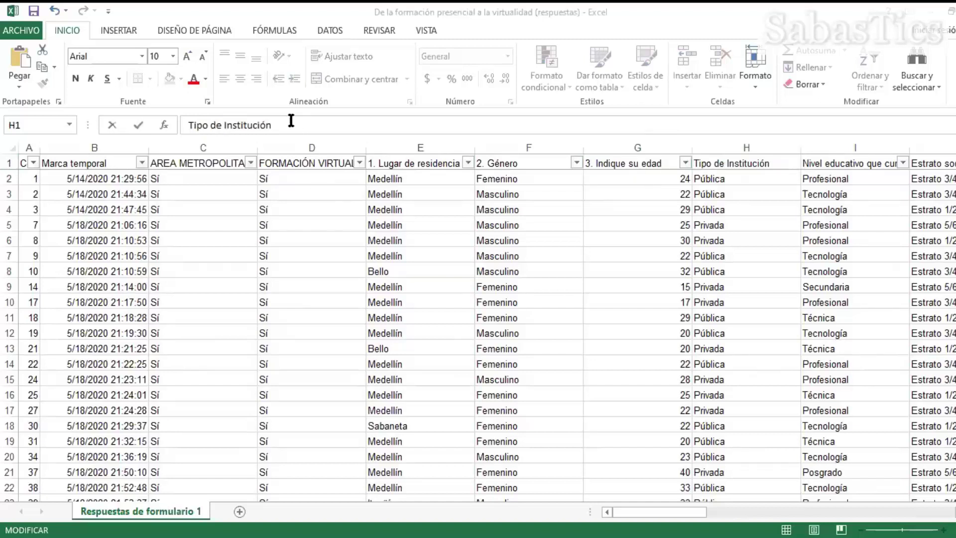
pyautogui.click(289, 122)
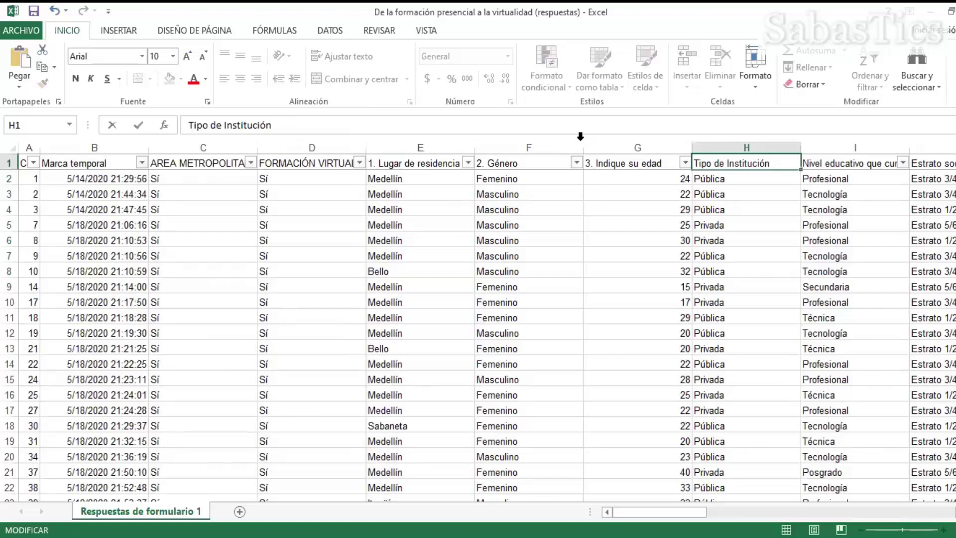
pyautogui.click(189, 125)
pyautogui.write('4.')
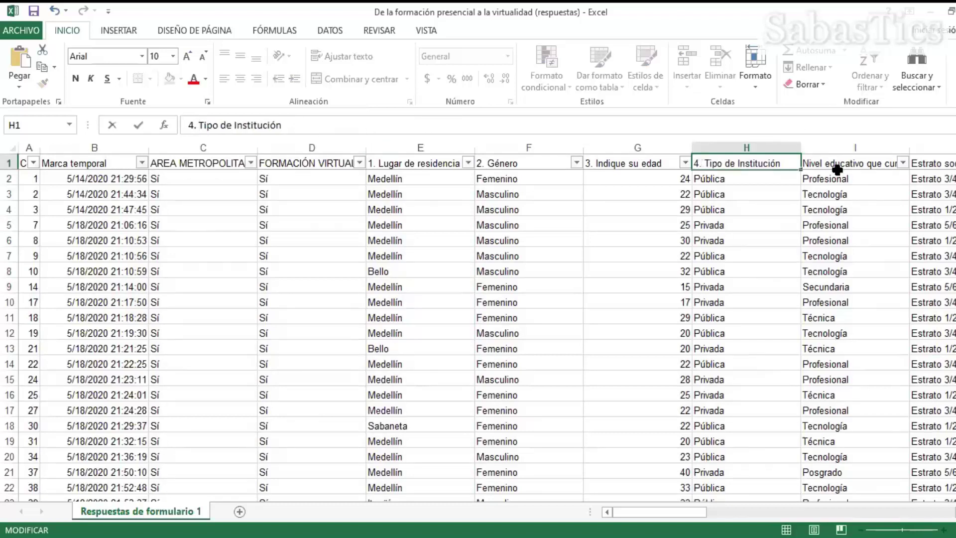
# Step: Shorten the educational level header in I1 to 5. Nivel educativo
pyautogui.click(837, 170)
pyautogui.click(845, 160)
pyautogui.click(277, 125)
pyautogui.press('BackSpace')
pyautogui.press('BackSpace')
pyautogui.press('BackSpace')
pyautogui.press('BackSpace')
pyautogui.press('BackSpace')
pyautogui.press('BackSpace')
pyautogui.press('BackSpace')
pyautogui.press('BackSpace')
pyautogui.press('BackSpace')
pyautogui.press('BackSpace')
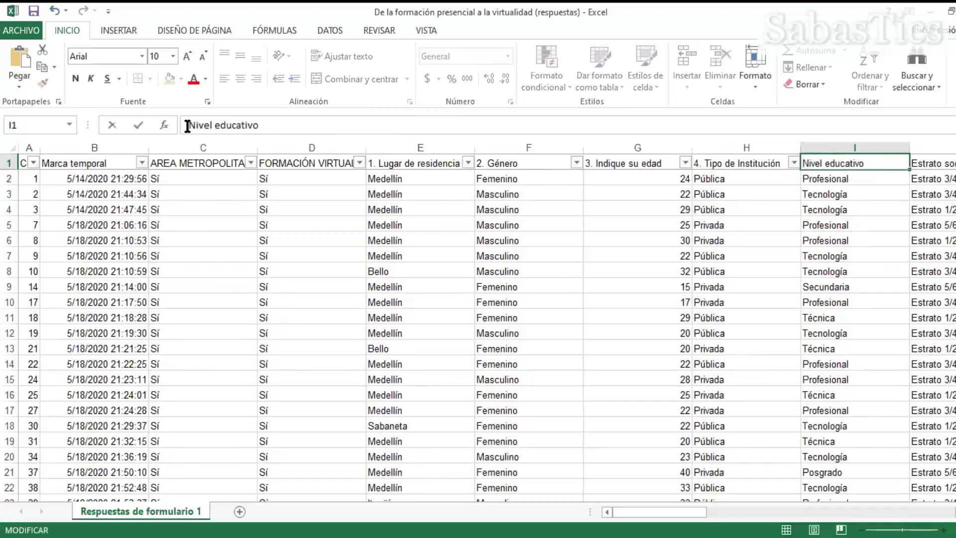
pyautogui.click(186, 126)
pyautogui.write('5.')
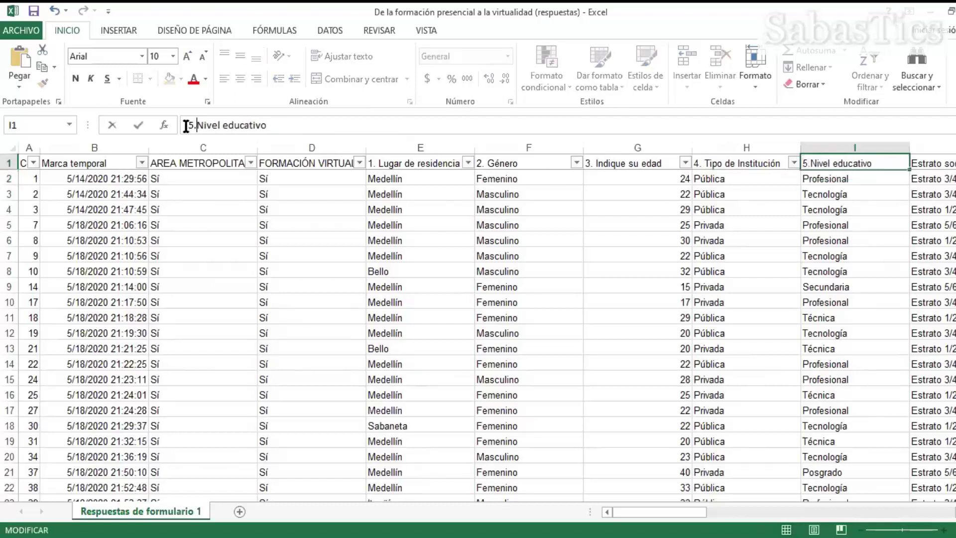
pyautogui.click(877, 207)
# Step: Number the Estrato socio-económico header in J1 with the prefix 6. and the Ventajas header in L1 with 8
pyautogui.click(945, 165)
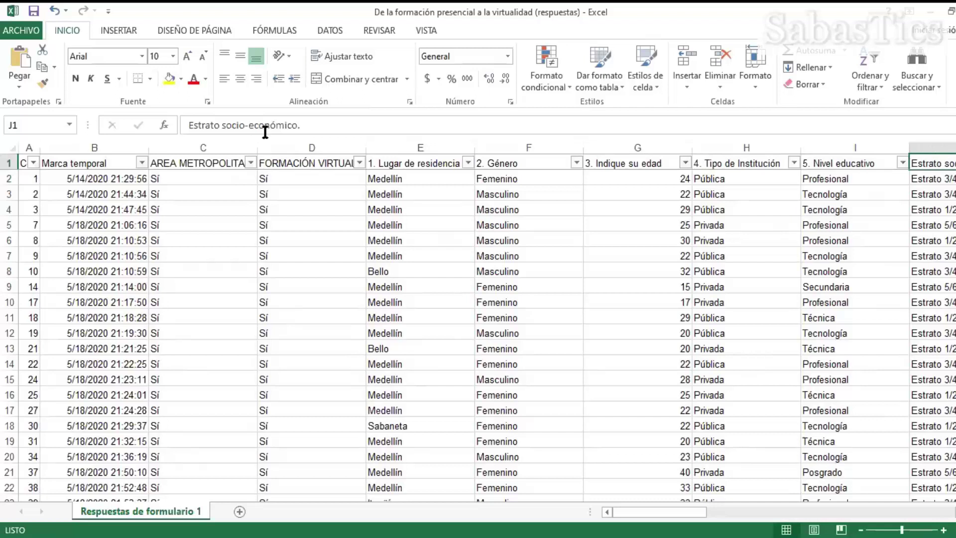
pyautogui.click(184, 126)
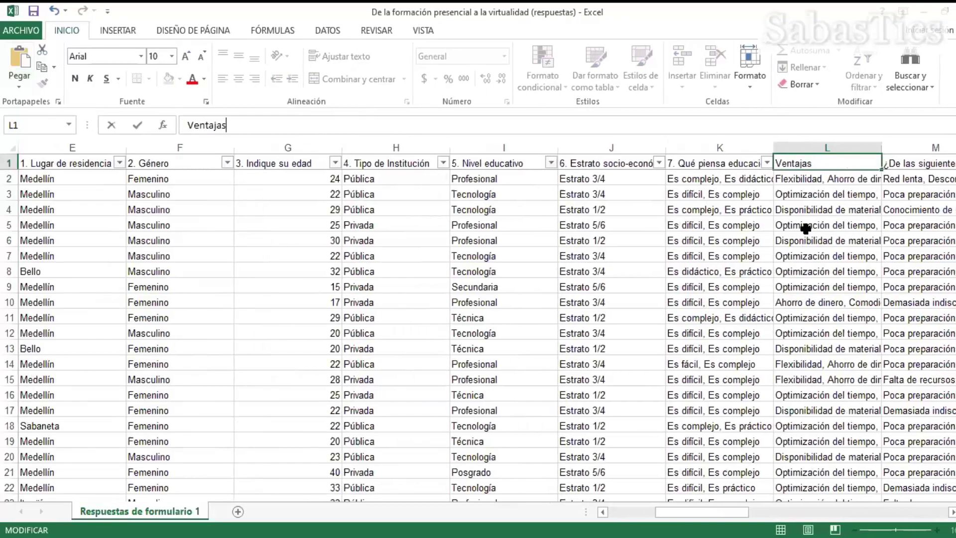
pyautogui.click(779, 163)
pyautogui.write('8.')
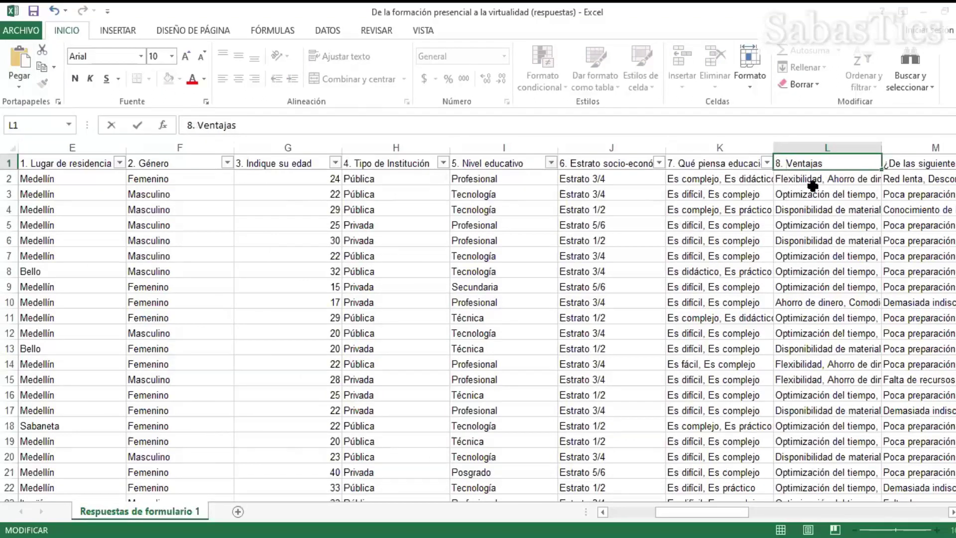
# Step: Replace the header in M1 about disadvantages or barriers of virtual education with Desventajas
pyautogui.click(929, 180)
pyautogui.click(920, 162)
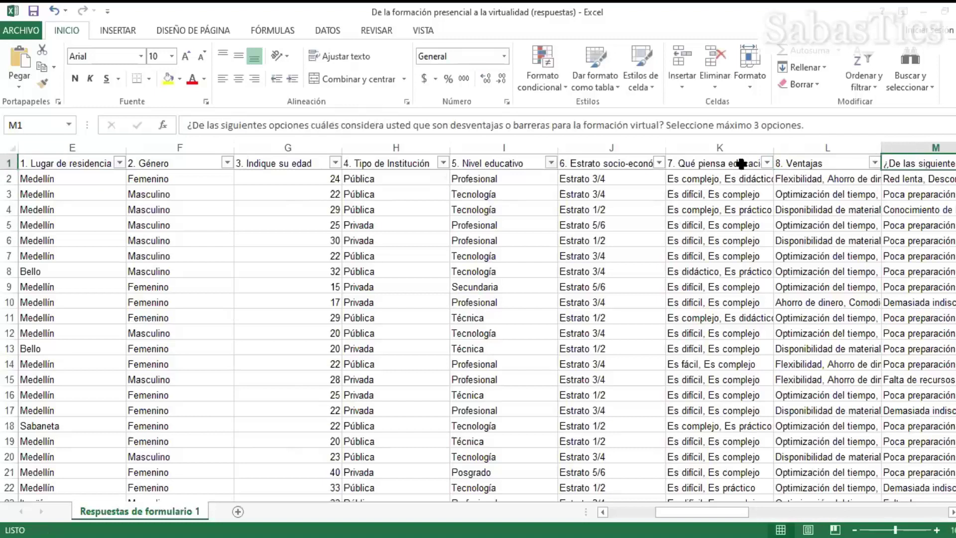
pyautogui.moveTo(822, 126); pyautogui.dragTo(4, 122)
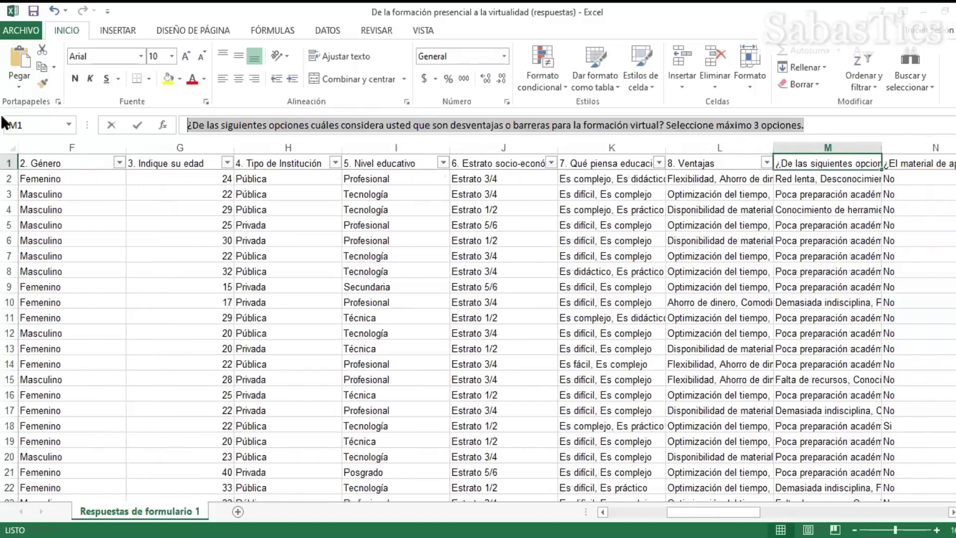
pyautogui.write('Desventajas')
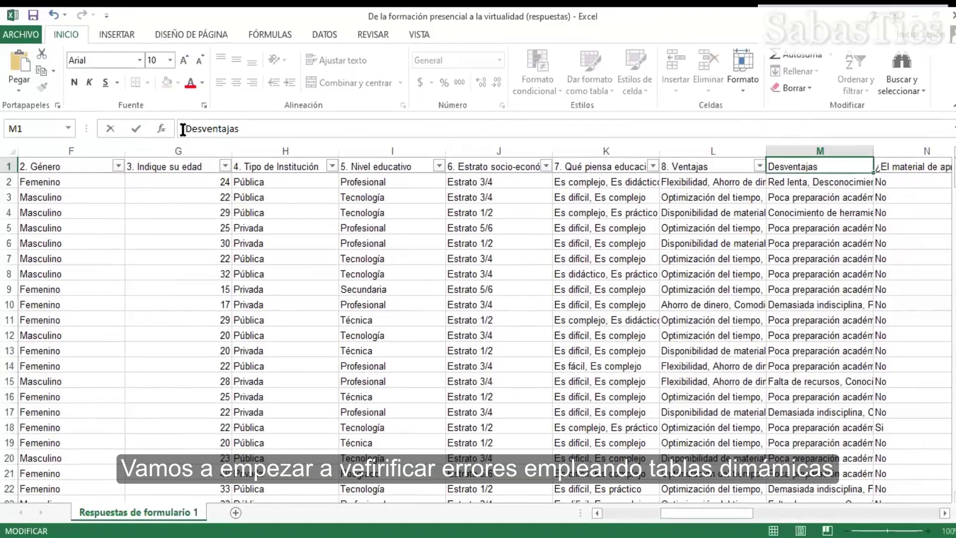
pyautogui.press('Return')
# Step: Create a pivot table on a new worksheet from the whole form responses range A1:AC181
pyautogui.hotkey('ctrl', 'Home')
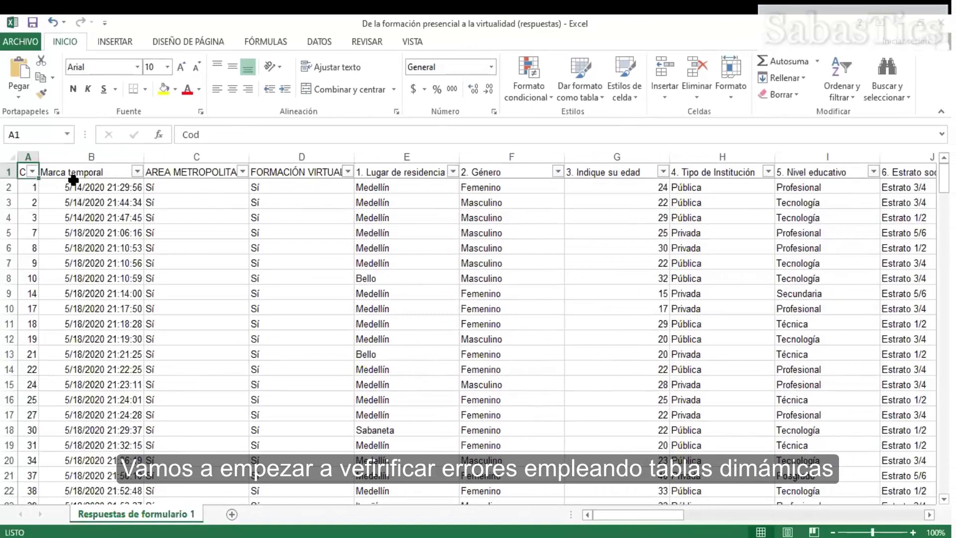
pyautogui.click(75, 171)
pyautogui.press('Left')
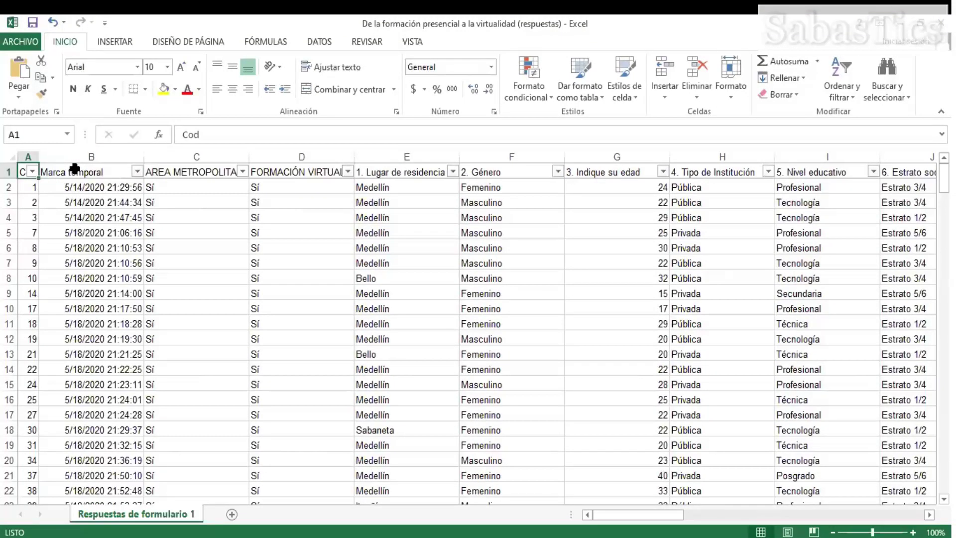
pyautogui.hotkey('ctrl', 'shift', 'End')
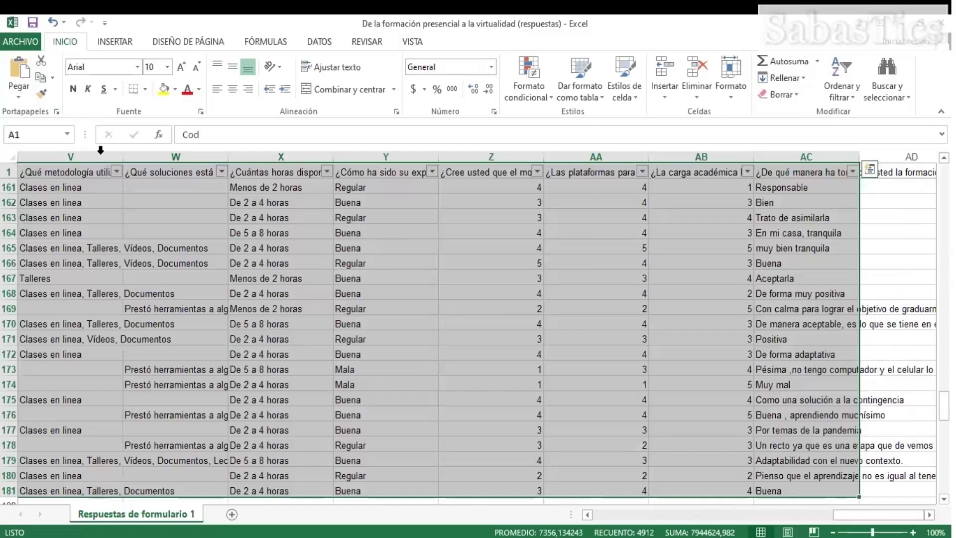
pyautogui.click(116, 38)
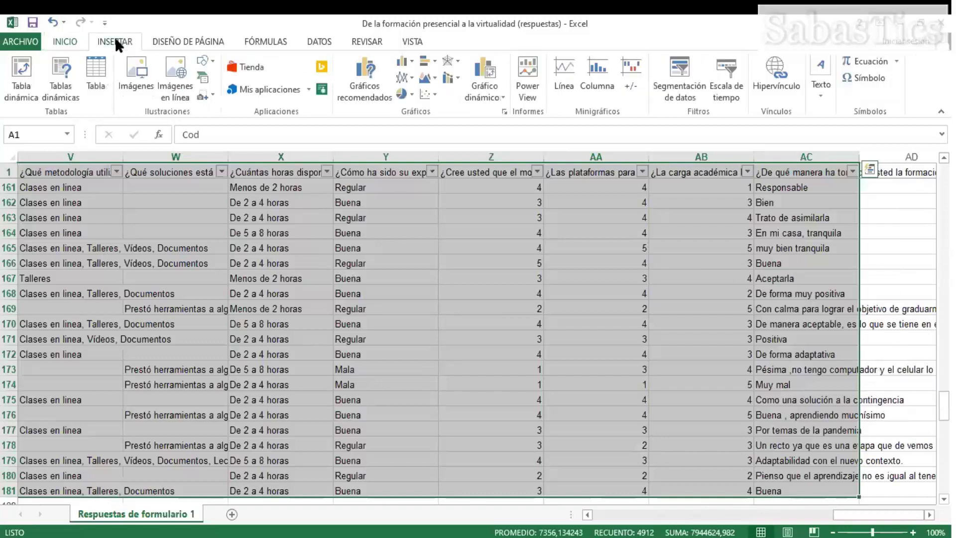
pyautogui.click(21, 71)
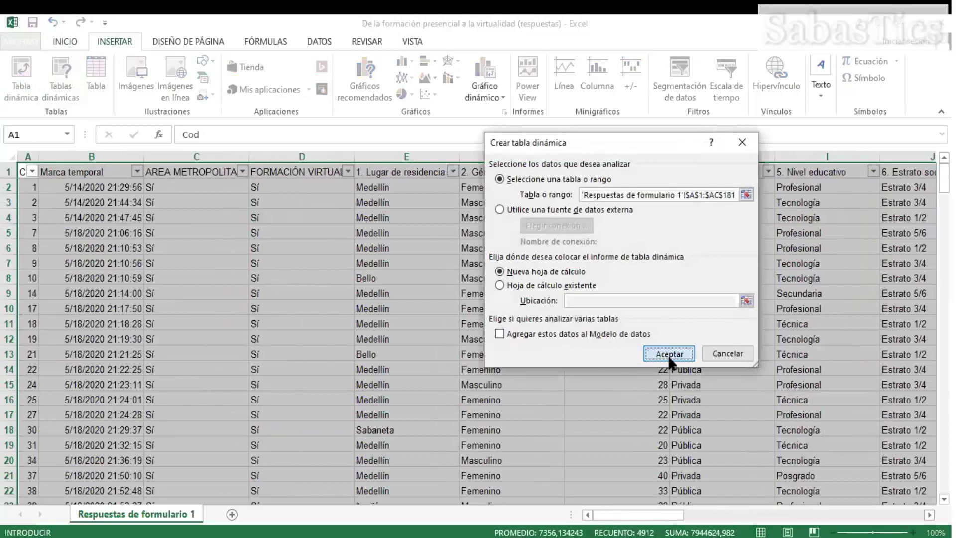
pyautogui.click(668, 353)
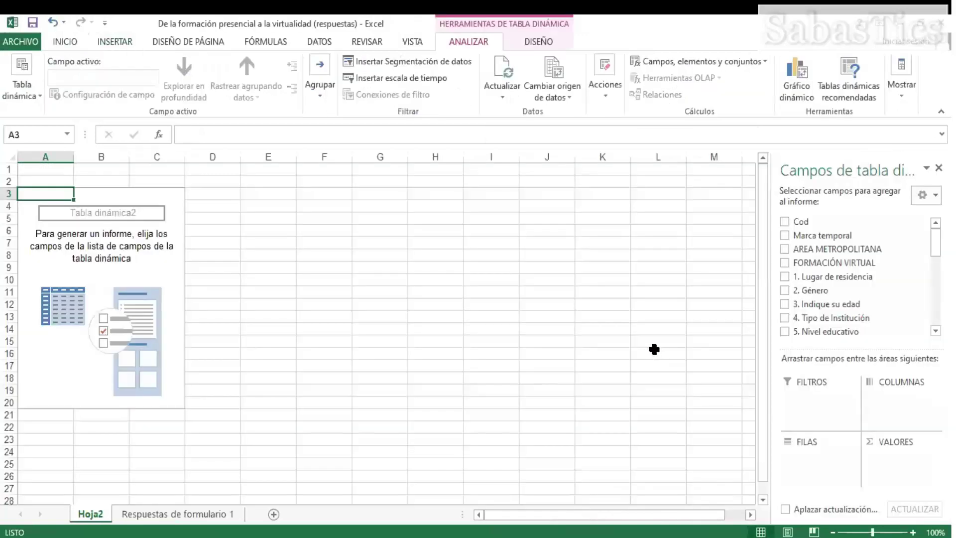
# Step: Add 1. Lugar de residencia as the pivot table's row field and rename the row label header in A3 Lugar de residencia
pyautogui.moveTo(819, 281)
pyautogui.mouseDown()
pyautogui.moveTo(858, 464)
pyautogui.moveTo(832, 474)
pyautogui.moveTo(817, 456)
pyautogui.moveTo(829, 283)
pyautogui.mouseUp()
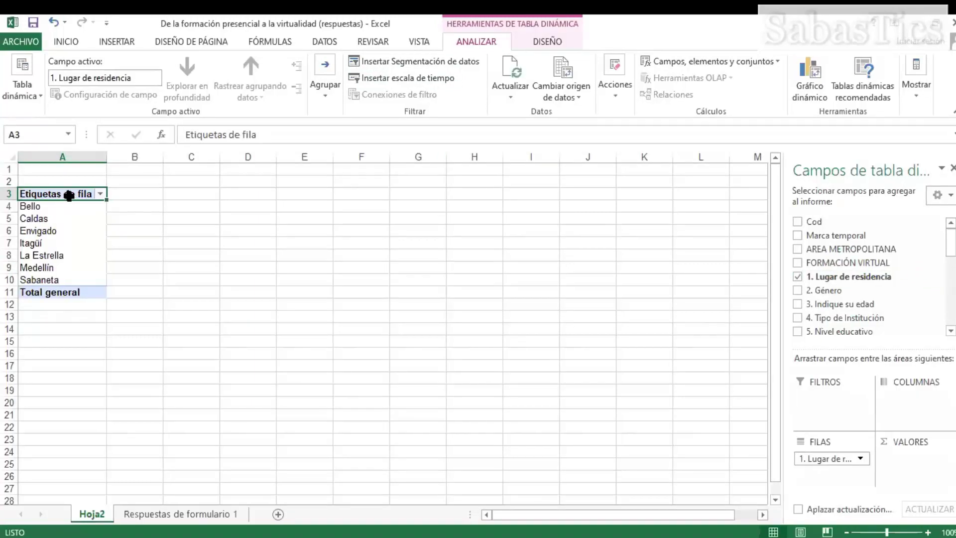
pyautogui.moveTo(260, 132); pyautogui.dragTo(3, 118)
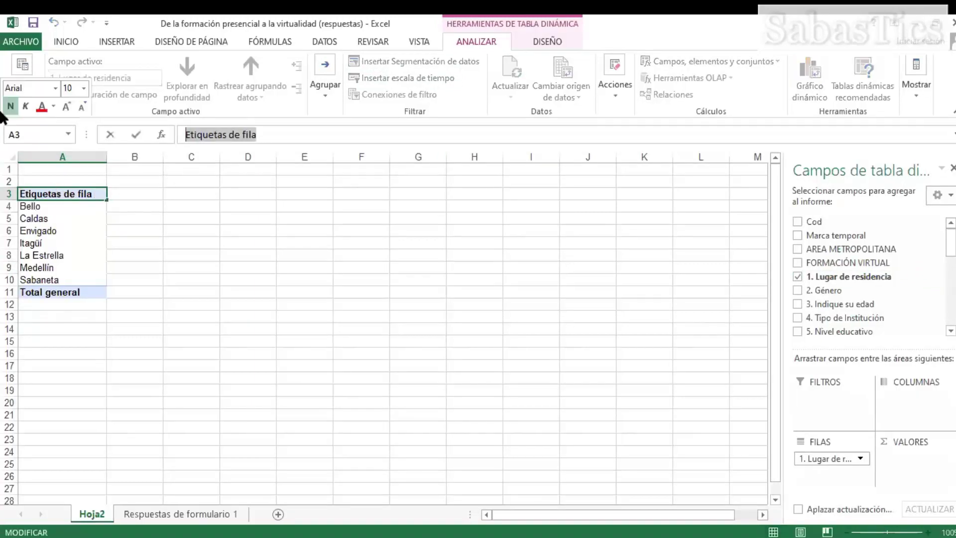
pyautogui.press('Delete')
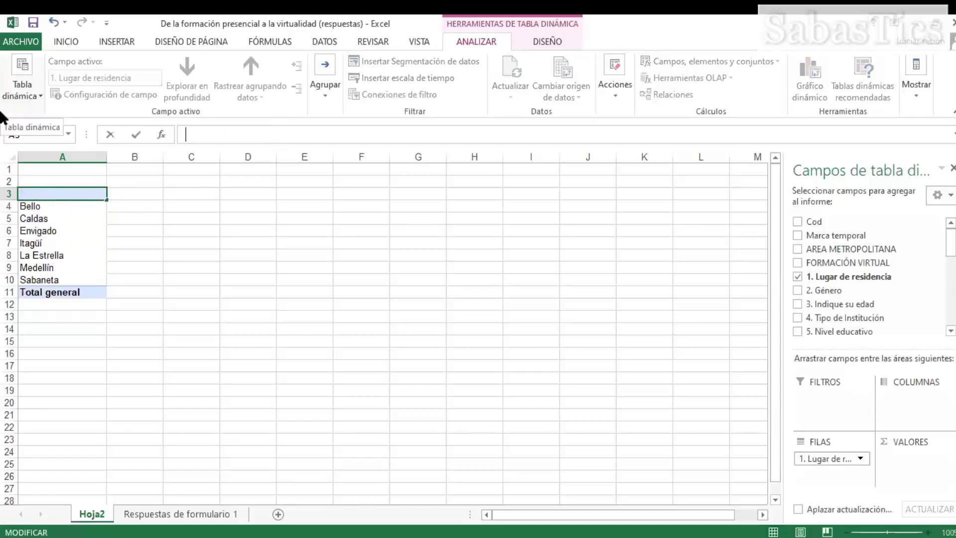
pyautogui.write('l')
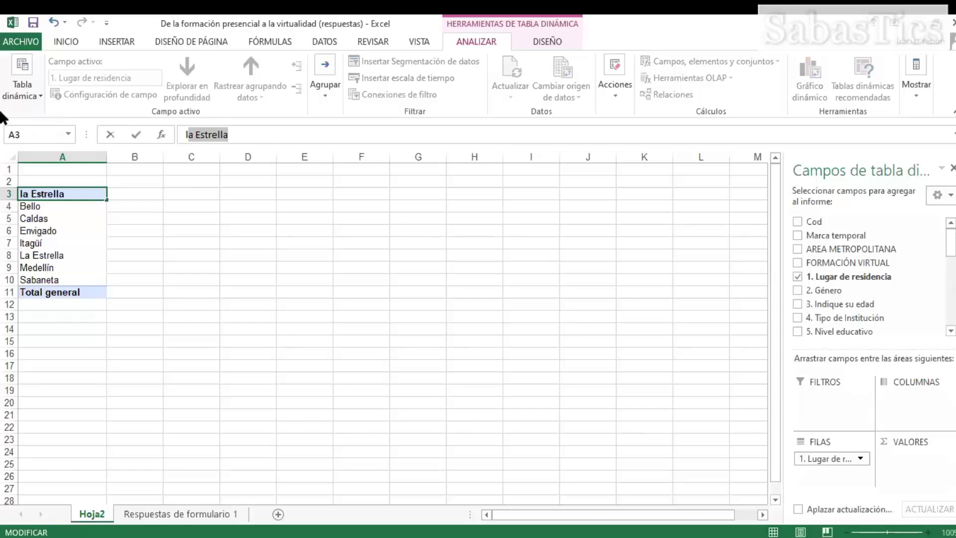
pyautogui.press('Delete')
pyautogui.press('BackSpace')
pyautogui.write('Lugar de residenc')
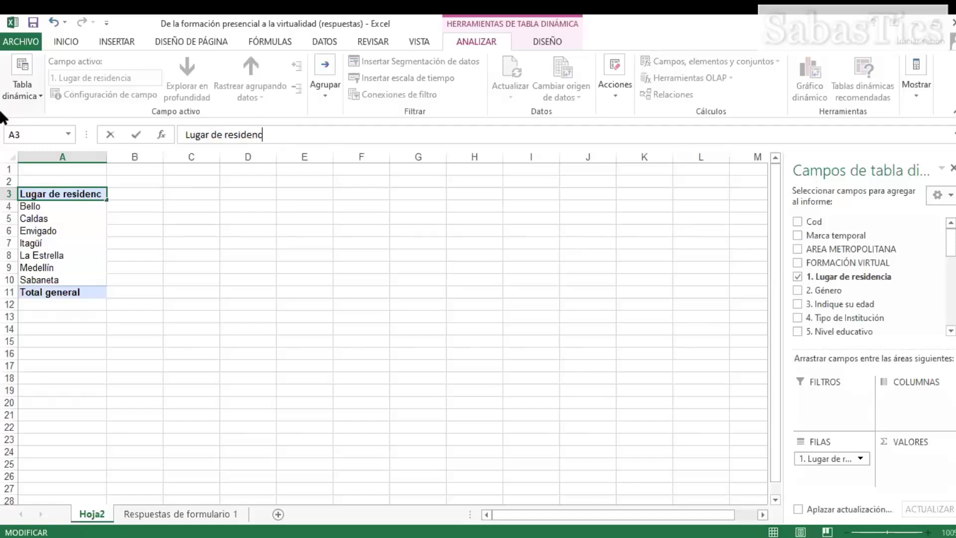
pyautogui.write('ia')
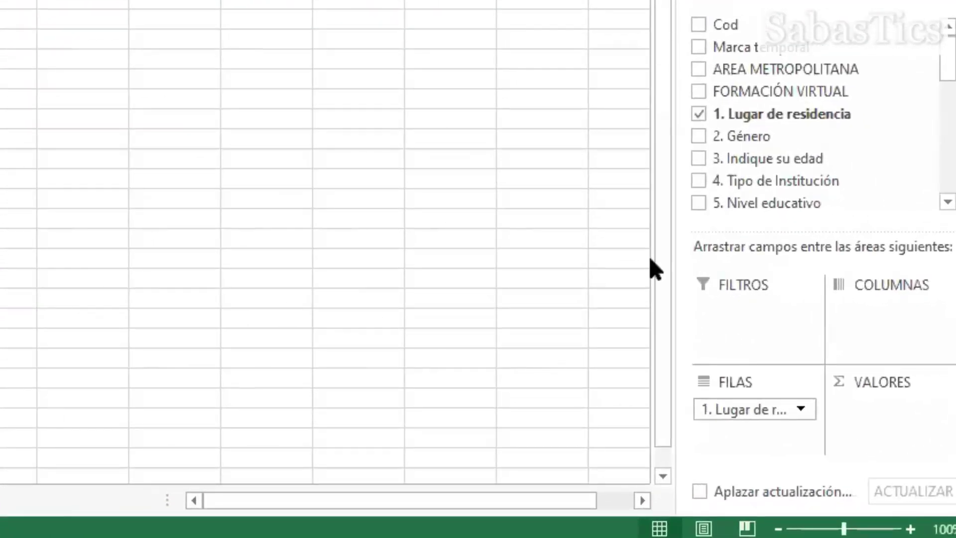
# Step: Add 1. Lugar de residencia to the pivot table's values as a count
pyautogui.moveTo(737, 114); pyautogui.dragTo(767, 94)
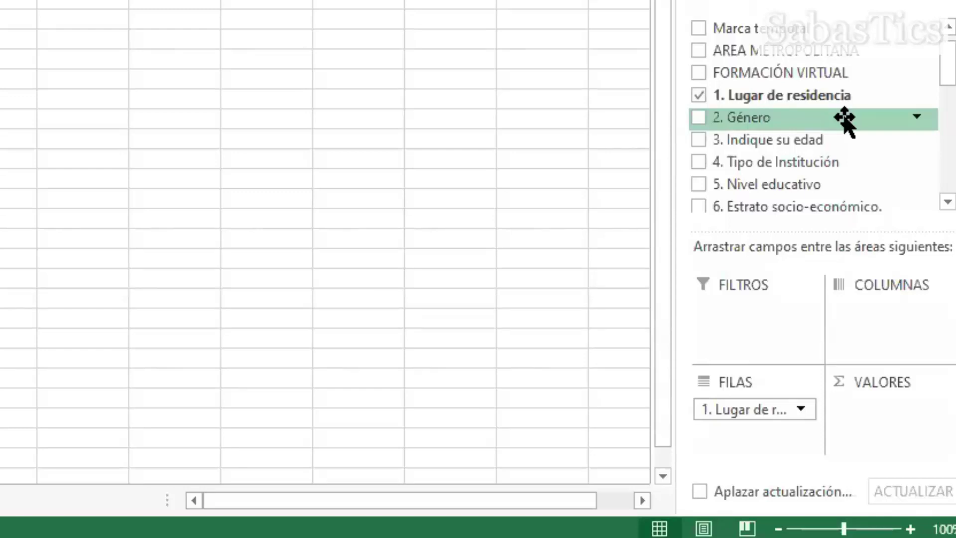
pyautogui.moveTo(757, 92); pyautogui.dragTo(900, 434)
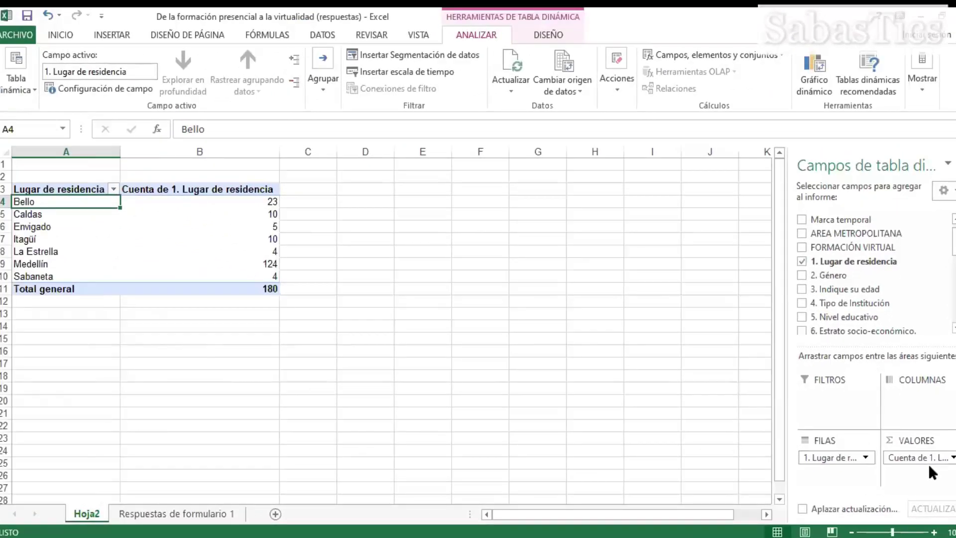
# Step: Rename the count header in B3 Fa and narrow column B to fit its contents
pyautogui.click(224, 190)
pyautogui.write('Fa')
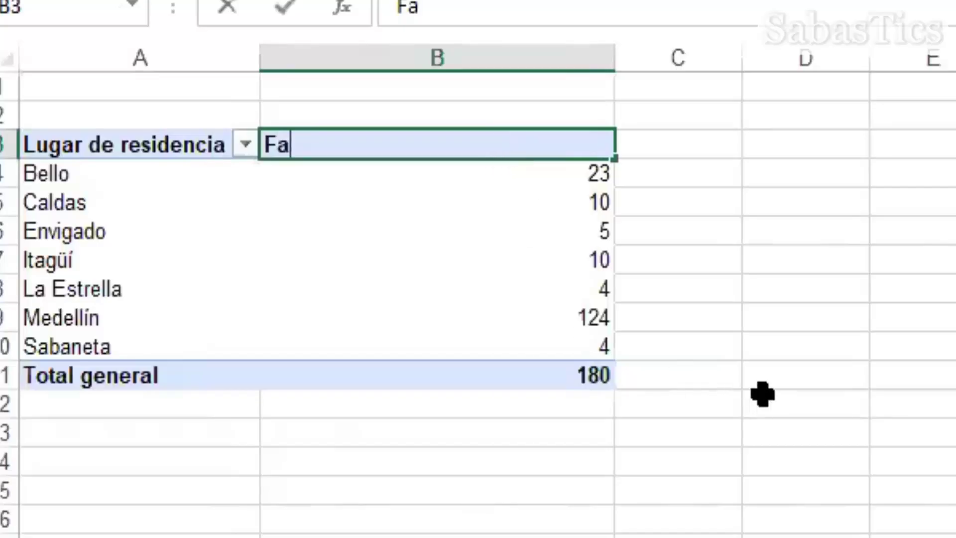
pyautogui.click(761, 384)
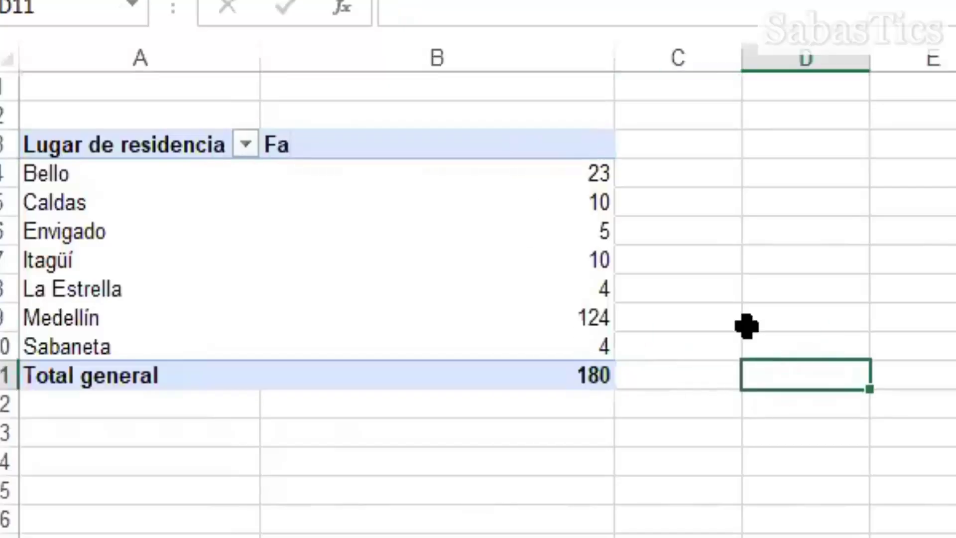
pyautogui.moveTo(615, 54); pyautogui.dragTo(418, 97)
pyautogui.click(376, 258)
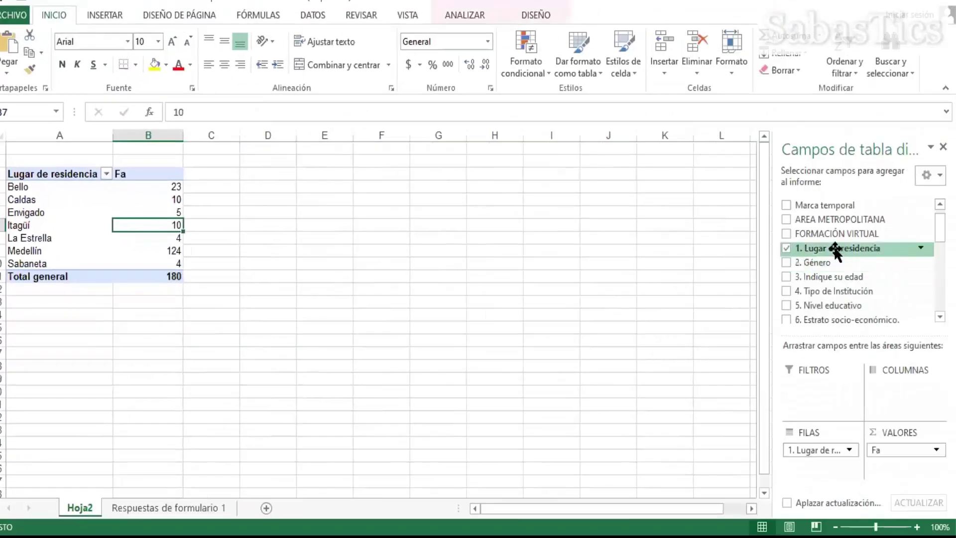
# Step: Add 1. Lugar de residencia to the pivot values a second time and rename the new column header in C3 Fr%
pyautogui.moveTo(836, 249); pyautogui.dragTo(909, 465)
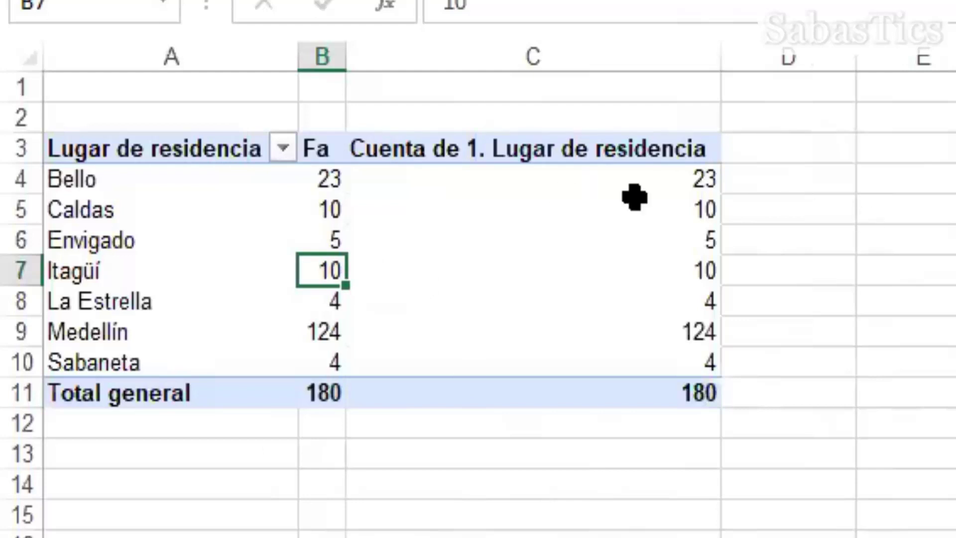
pyautogui.click(547, 145)
pyautogui.write('fr%')
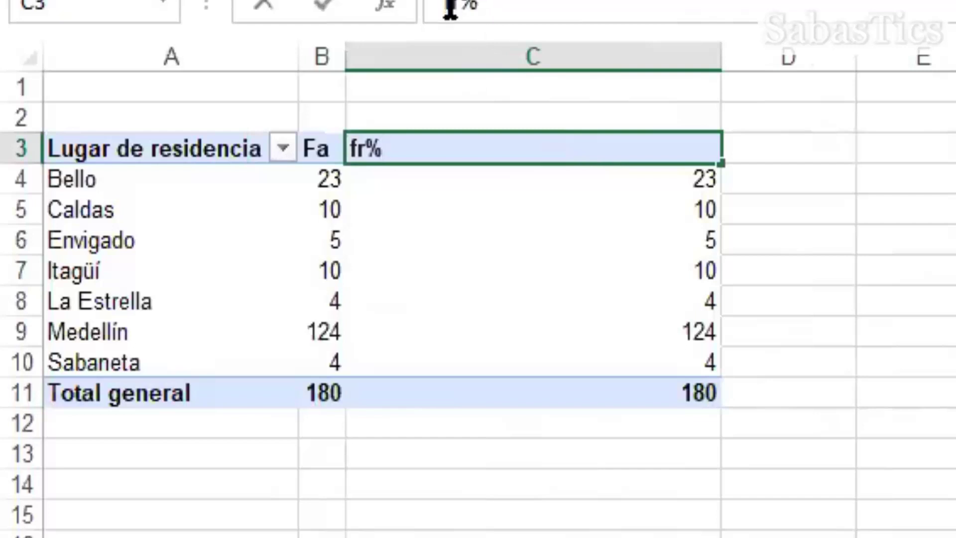
pyautogui.click(451, 7)
pyautogui.press('BackSpace')
pyautogui.write('F')
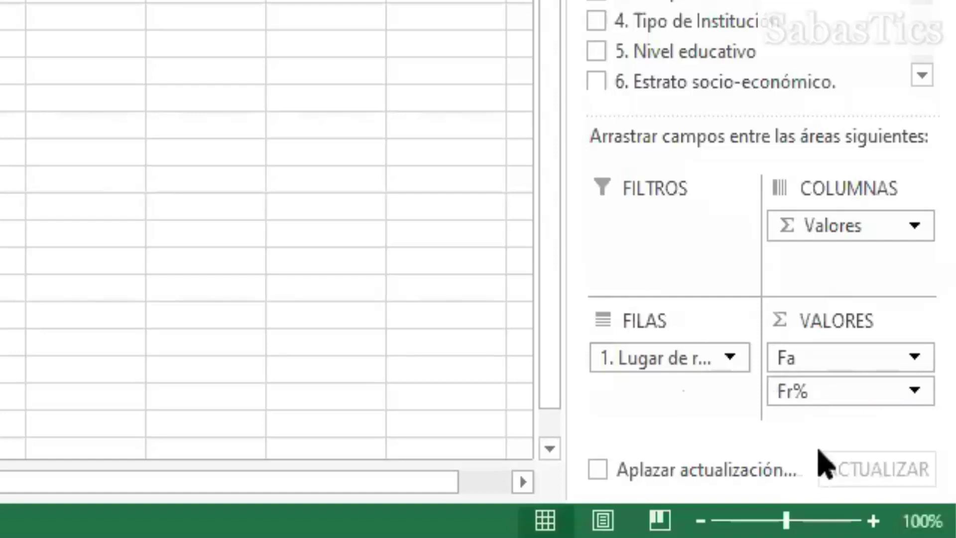
# Step: Show the Fr% values in the pivot table as a percentage of the grand total (% del total general)
pyautogui.click(819, 392)
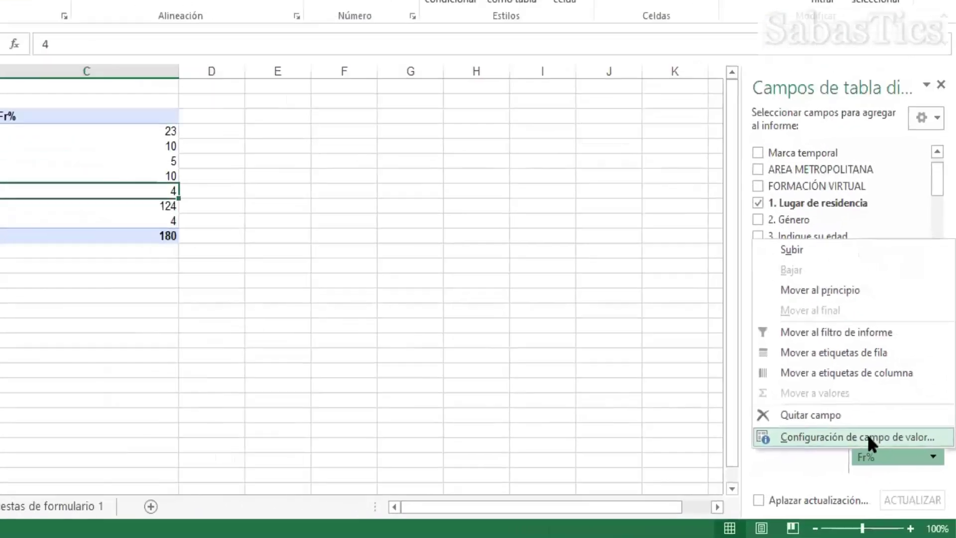
pyautogui.click(867, 436)
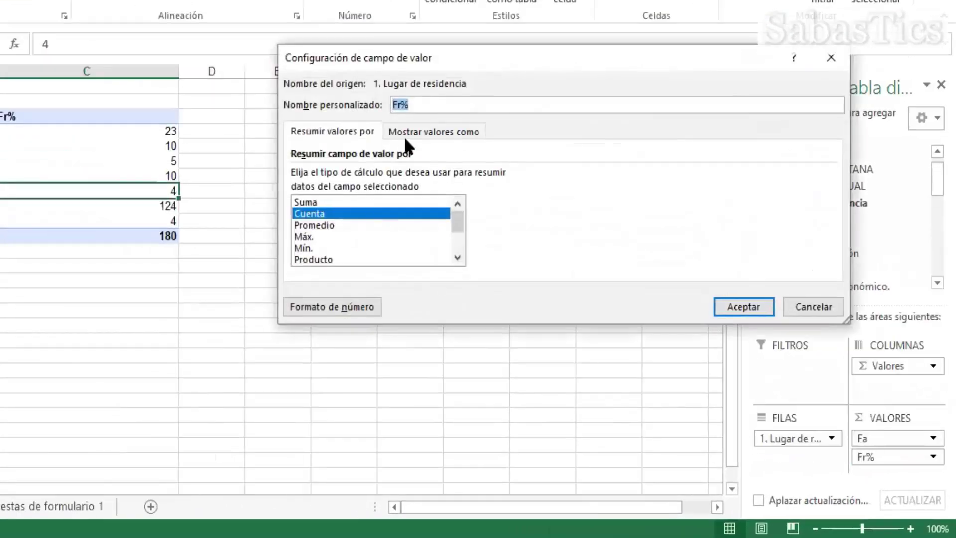
pyautogui.click(435, 131)
pyautogui.click(400, 176)
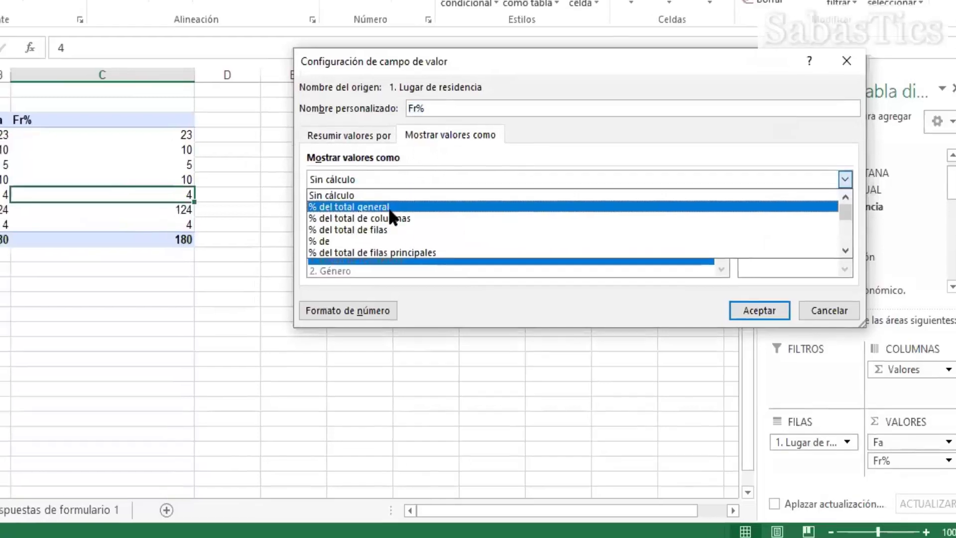
pyautogui.click(373, 203)
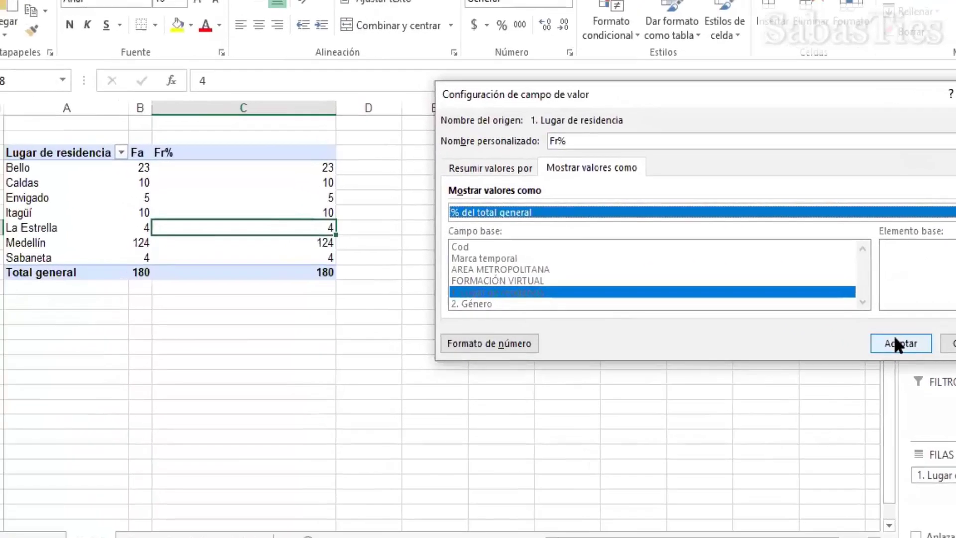
pyautogui.click(744, 307)
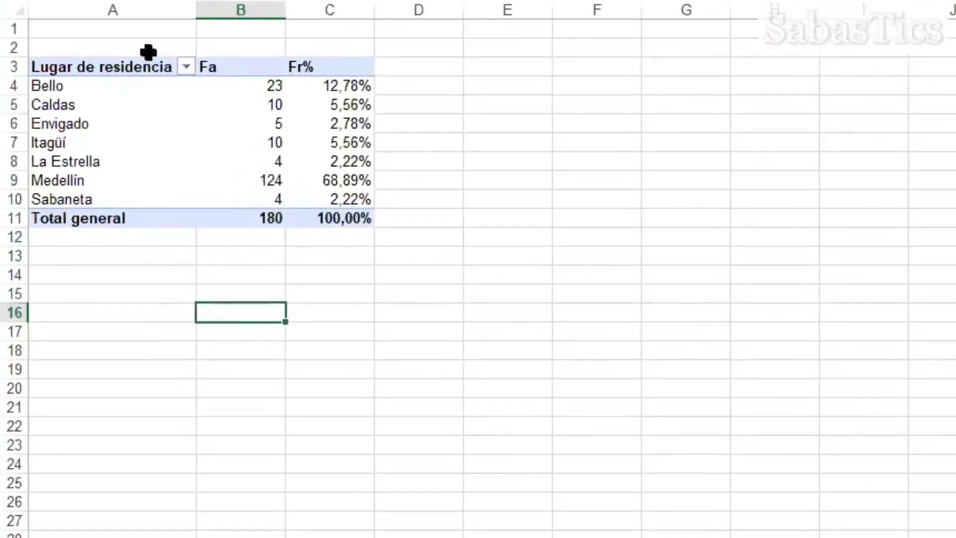
pyautogui.click(185, 66)
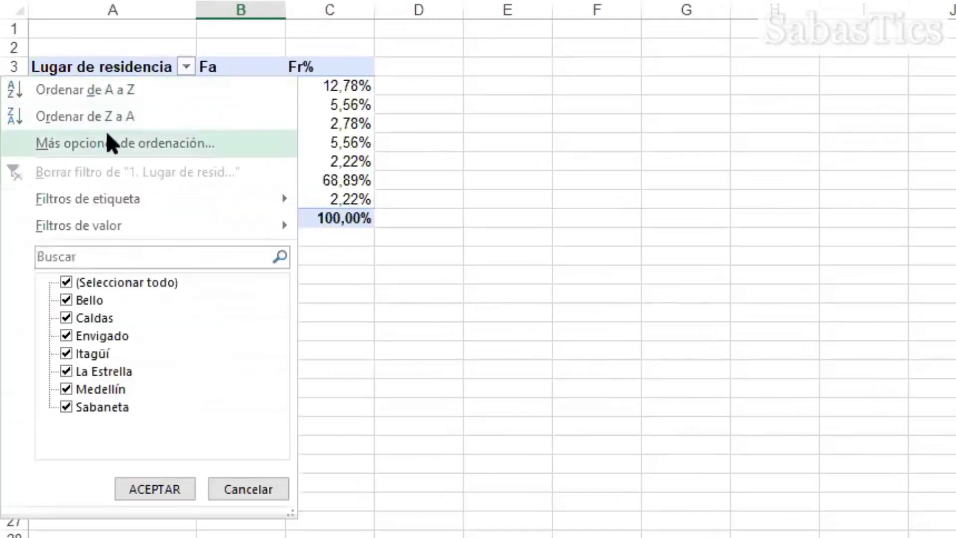
pyautogui.click(139, 145)
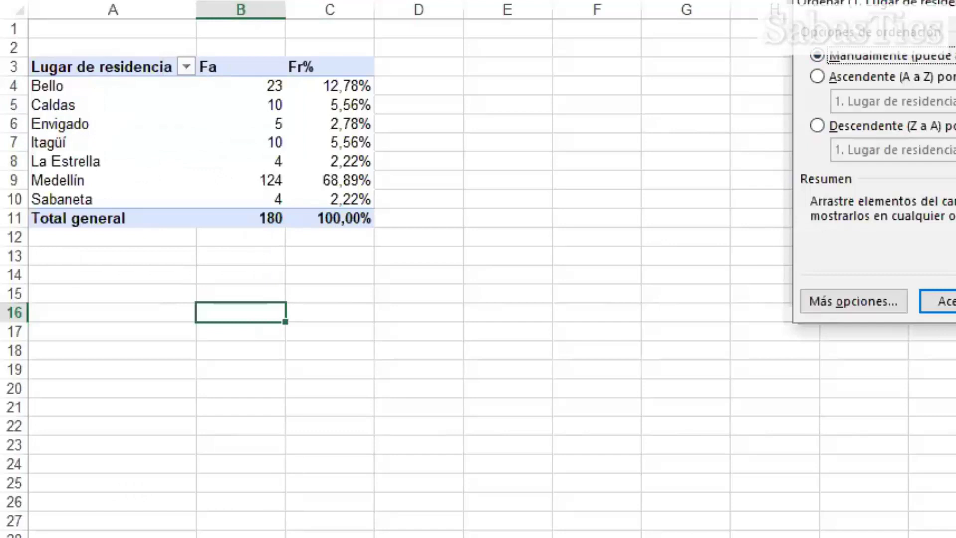
pyautogui.press('Return')
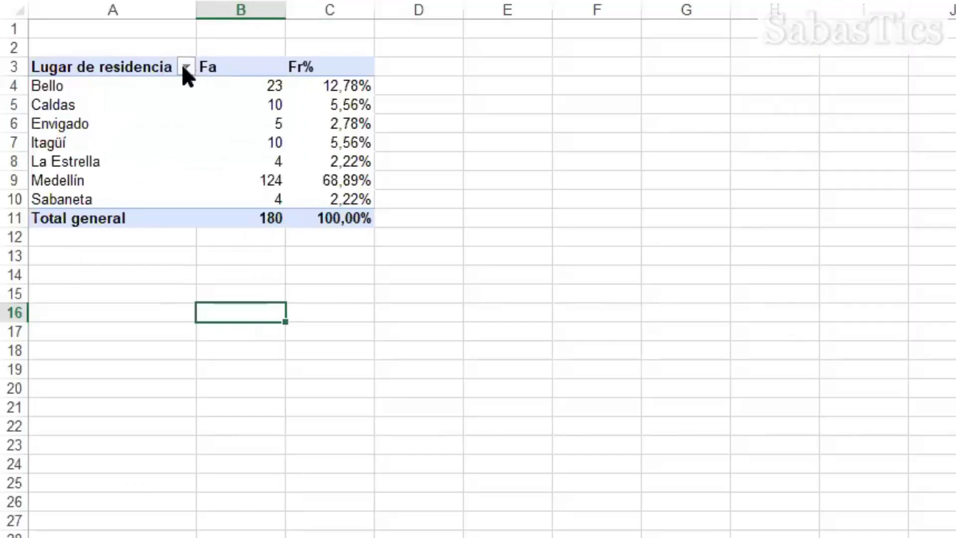
# Step: Sort the Lugar de residencia rows in descending order by Fa and narrow columns B and C
pyautogui.click(183, 67)
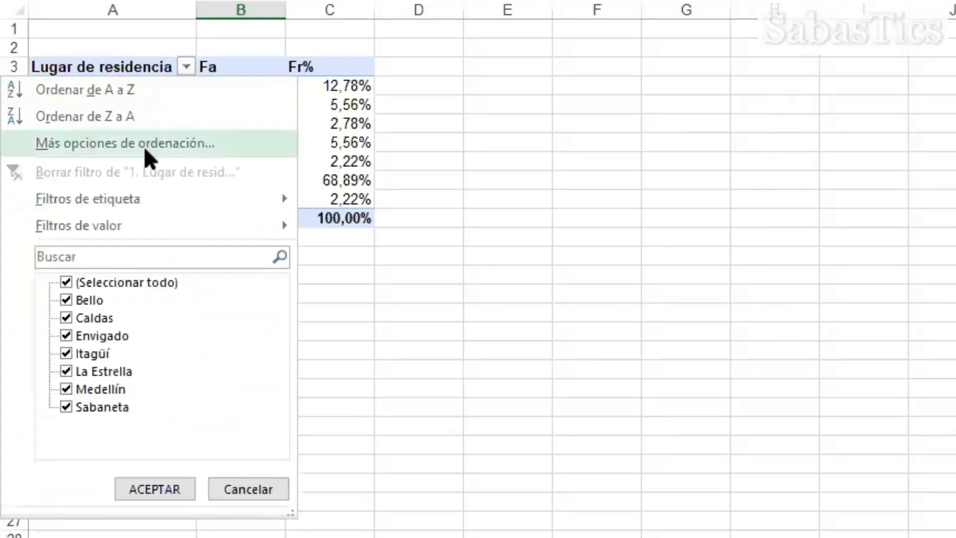
pyautogui.click(144, 145)
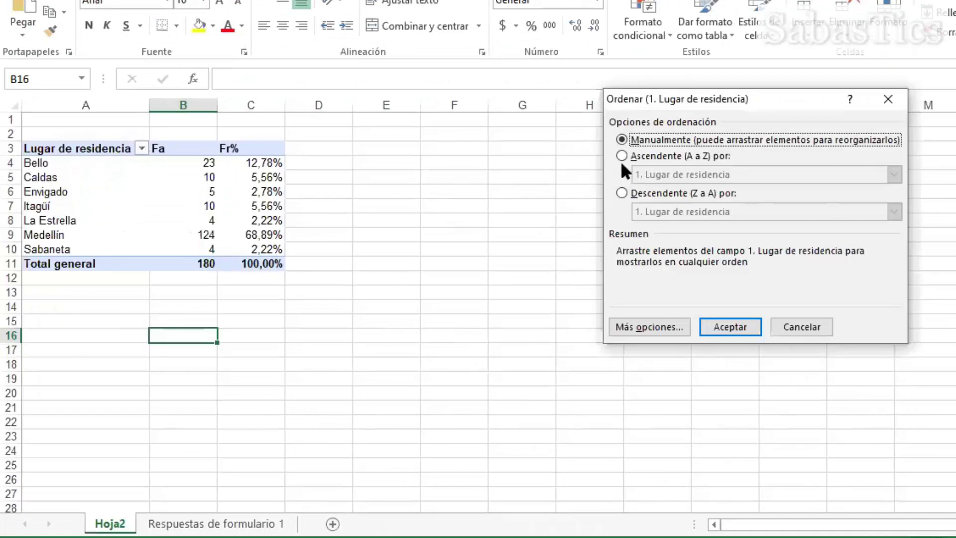
pyautogui.click(619, 191)
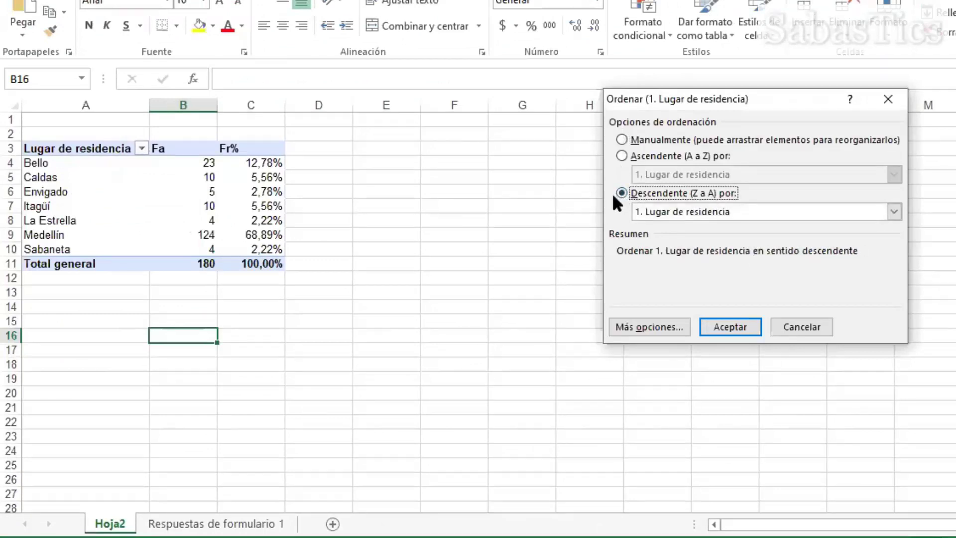
pyautogui.click(893, 209)
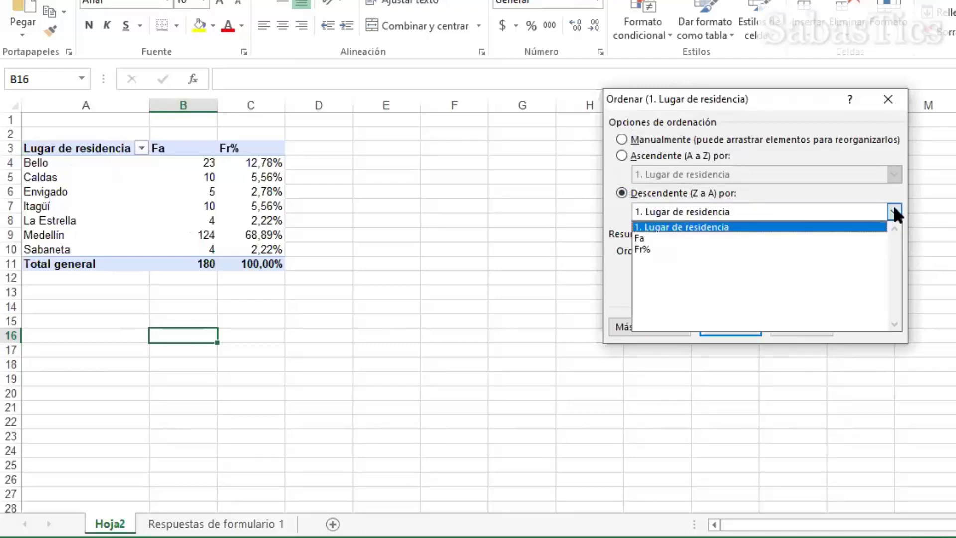
pyautogui.click(740, 237)
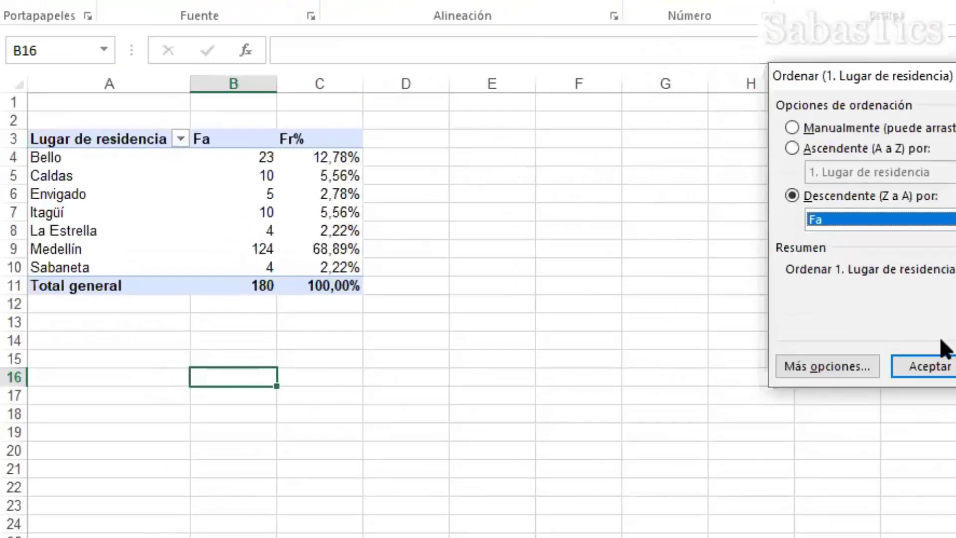
pyautogui.press('Escape')
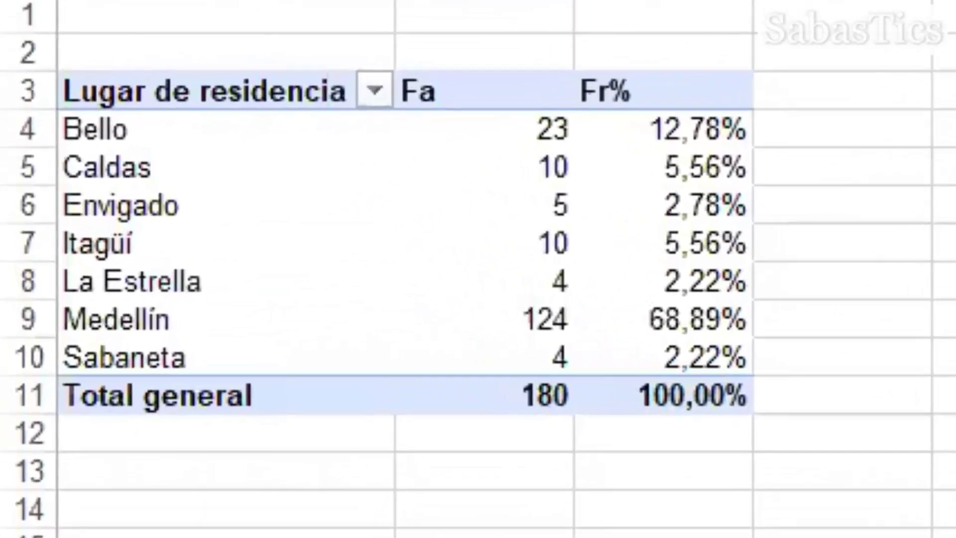
pyautogui.moveTo(428, 2); pyautogui.dragTo(548, 2)
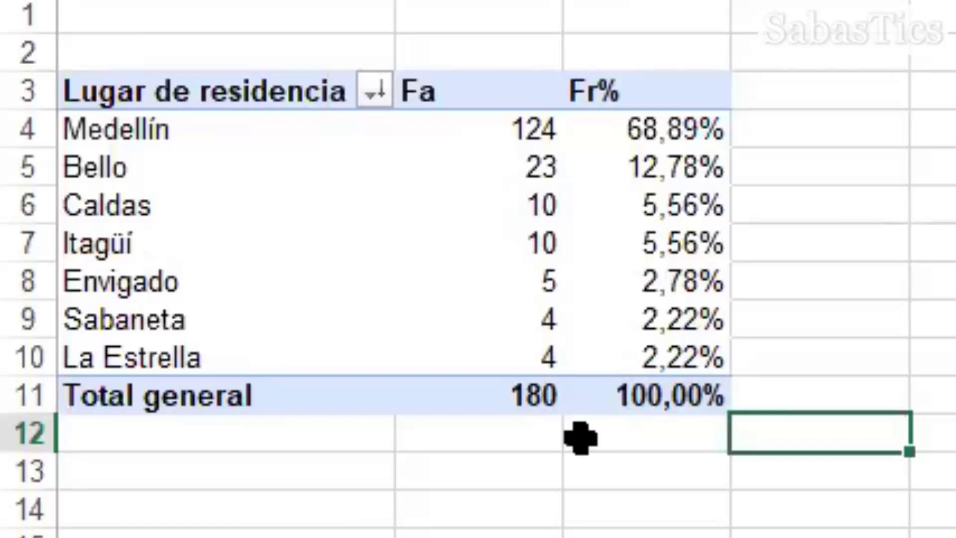
# Step: Copy the Lugar de residencia pivot table in A3:C11 and paste the duplicate at A14
pyautogui.click(195, 91)
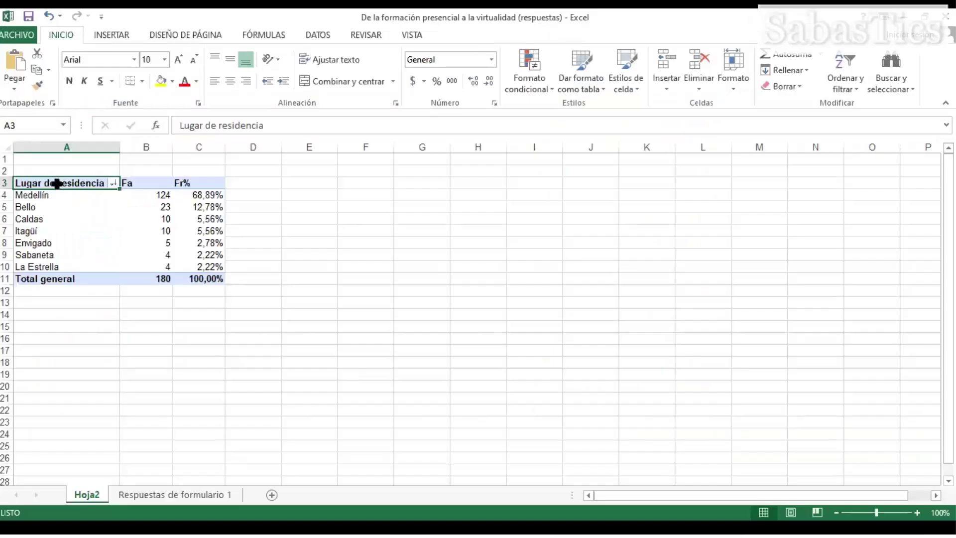
pyautogui.moveTo(57, 183); pyautogui.dragTo(189, 276)
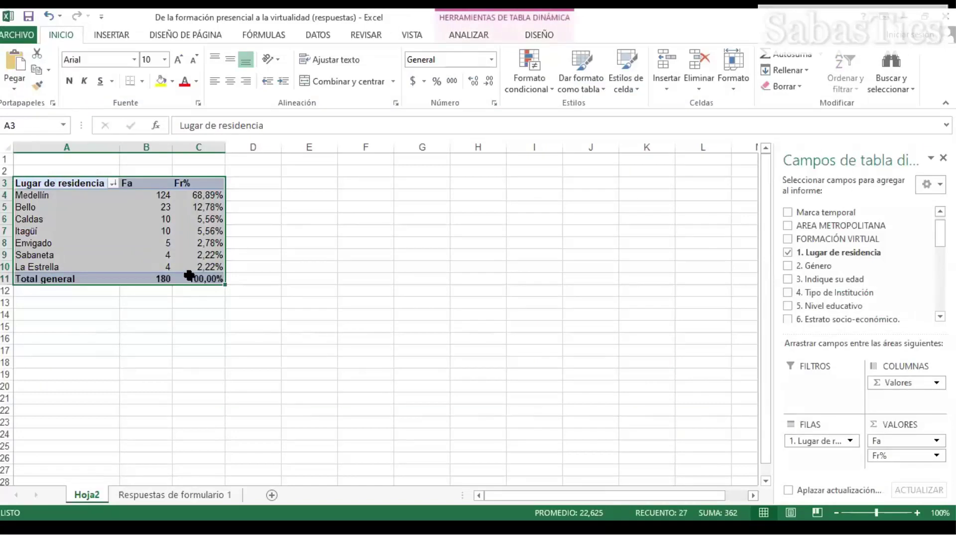
pyautogui.hotkey('ctrl', 'c')
pyautogui.click(60, 316)
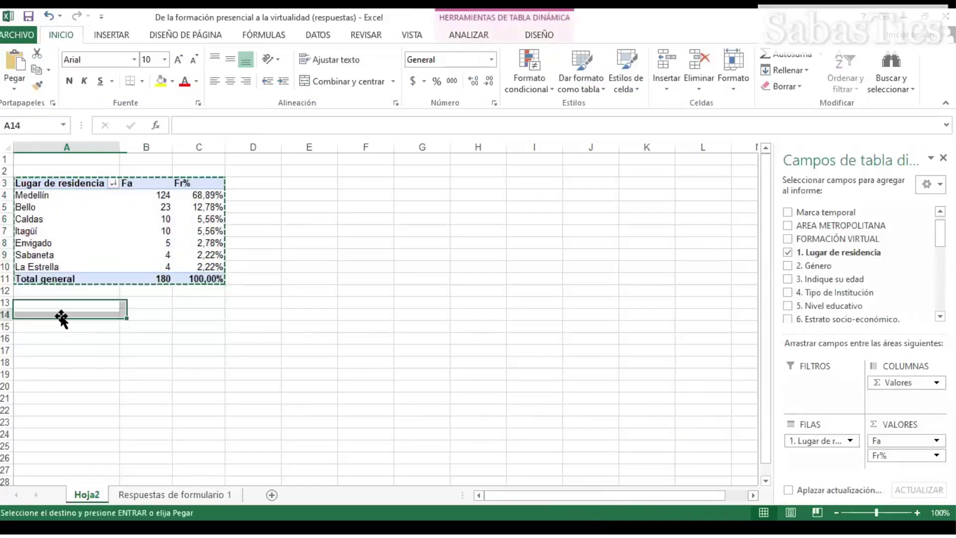
pyautogui.hotkey('ctrl', 'v')
pyautogui.press('Escape')
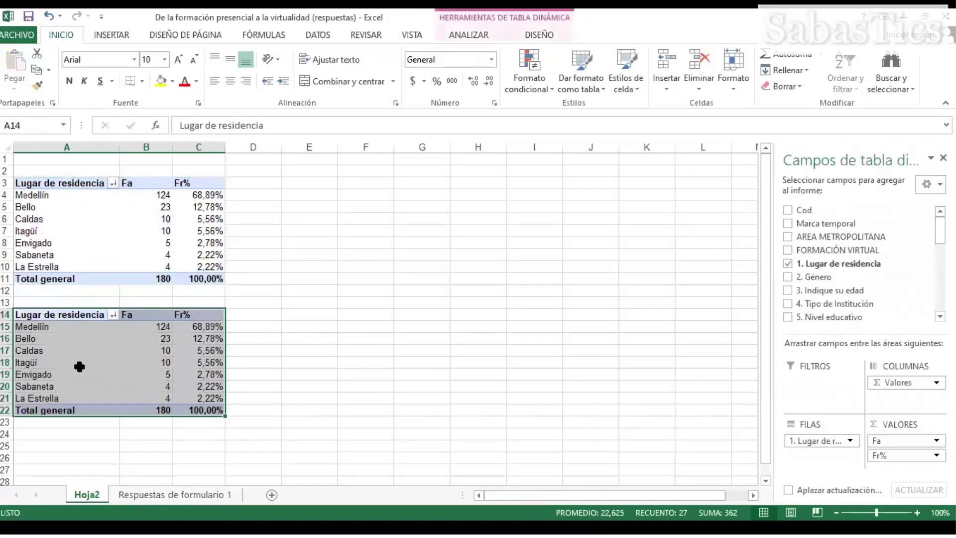
# Step: Review the question columns in Respuestas de formulario 1 across to the open-ended ¿Por qué? answers in column O
pyautogui.click(125, 496)
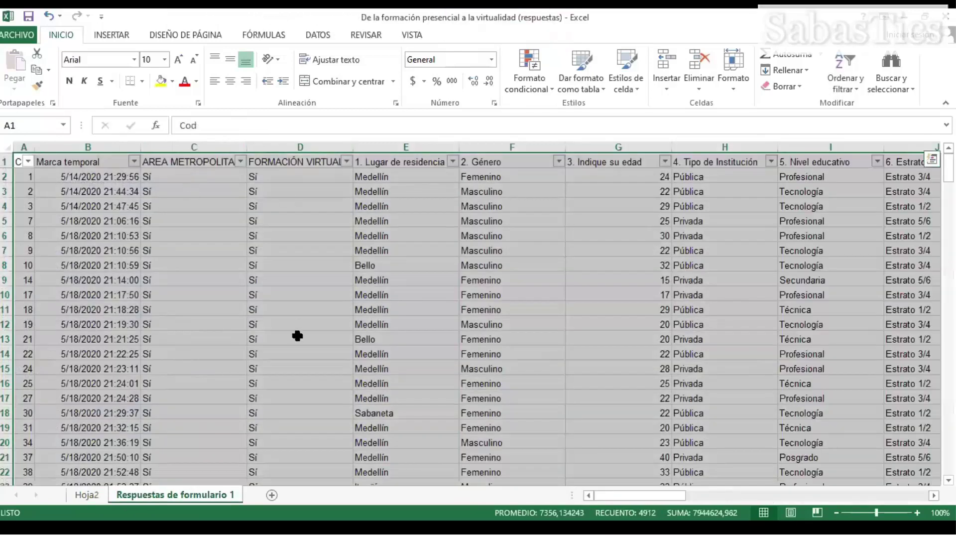
pyautogui.click(314, 309)
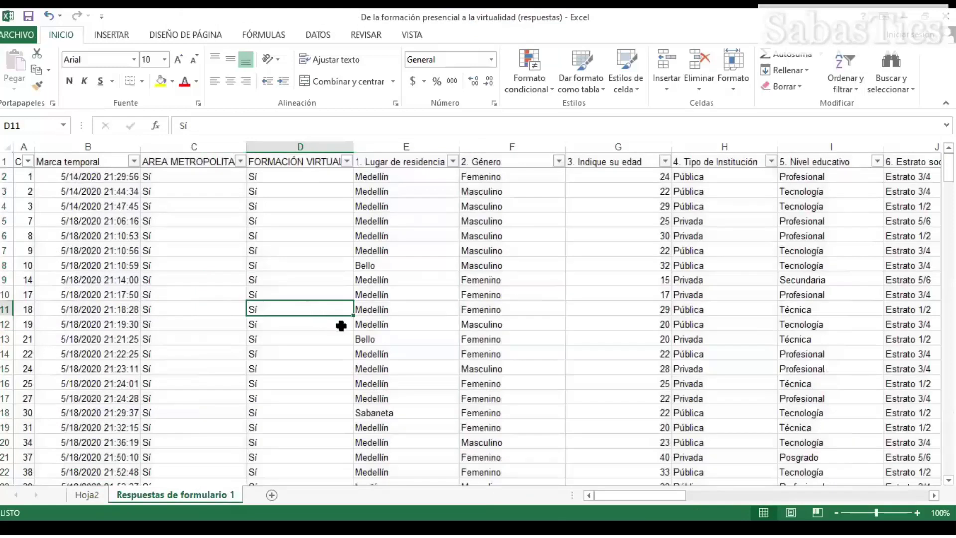
pyautogui.press('Right')
pyautogui.press('Right')
pyautogui.press('Right')
pyautogui.press('Right')
pyautogui.press('Right')
pyautogui.press('Right')
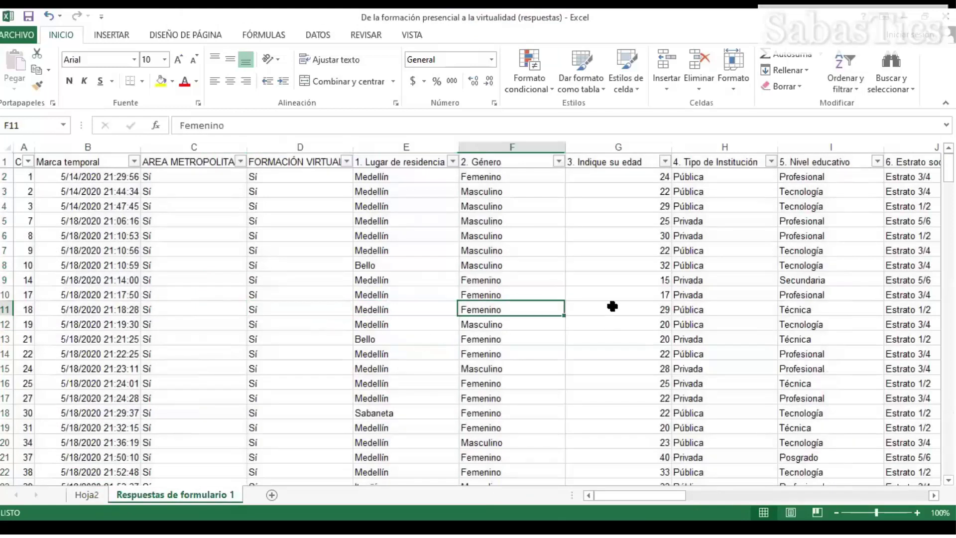
pyautogui.press('Right')
pyautogui.press('Right')
pyautogui.press('Right')
pyautogui.press('Right')
pyautogui.press('Right')
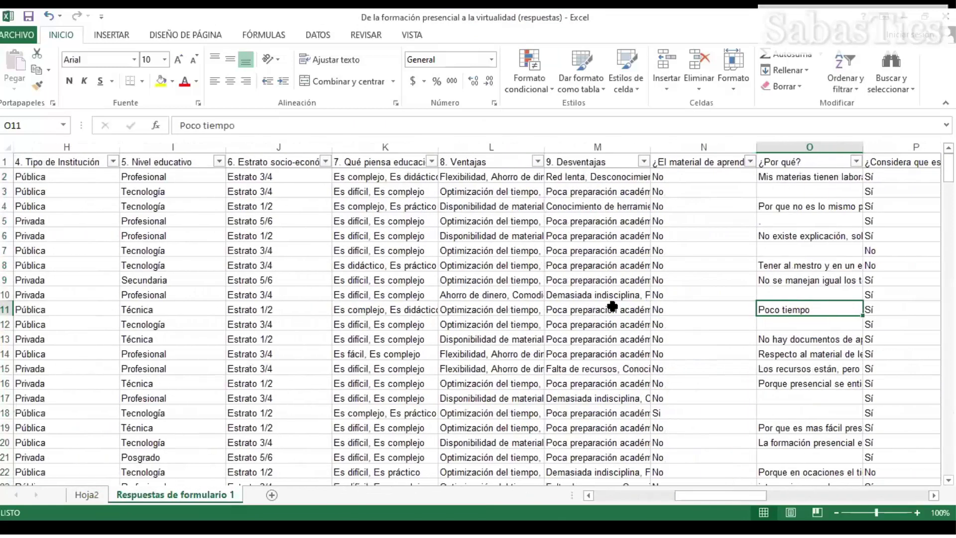
pyautogui.click(804, 146)
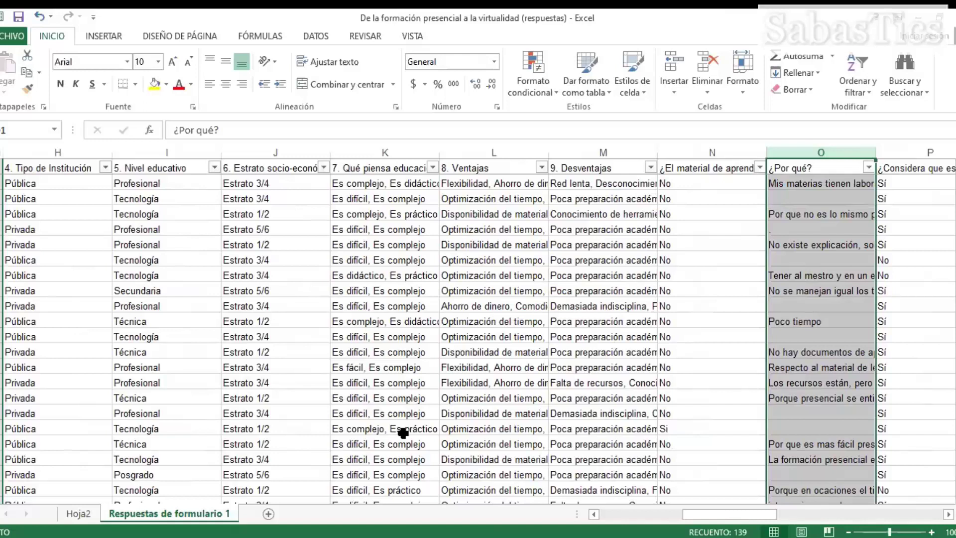
# Step: Examine the blank answers in device column T against column S, and check the duplicated pivot table in Hoja2
pyautogui.press('Right')
pyautogui.press('Right')
pyautogui.press('Right')
pyautogui.press('Right')
pyautogui.press('Right')
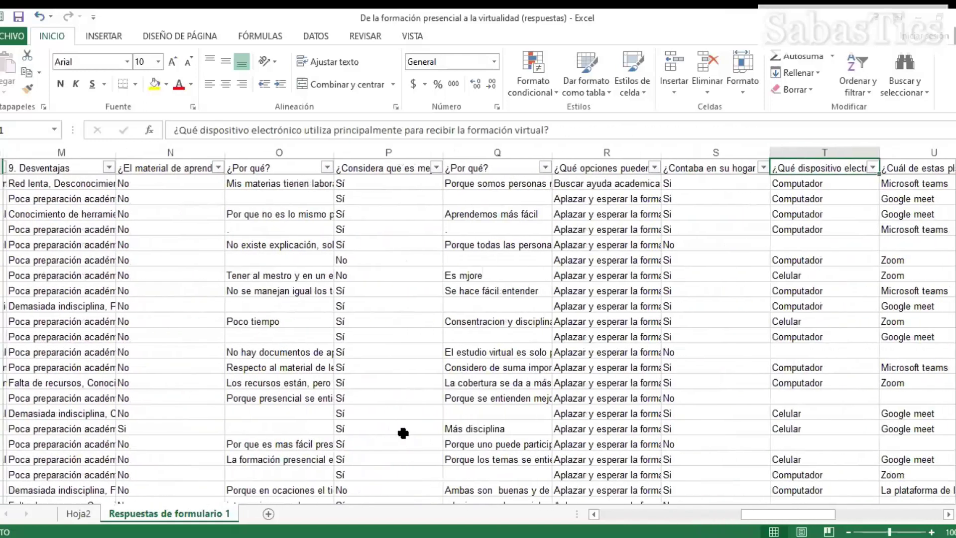
pyautogui.click(811, 146)
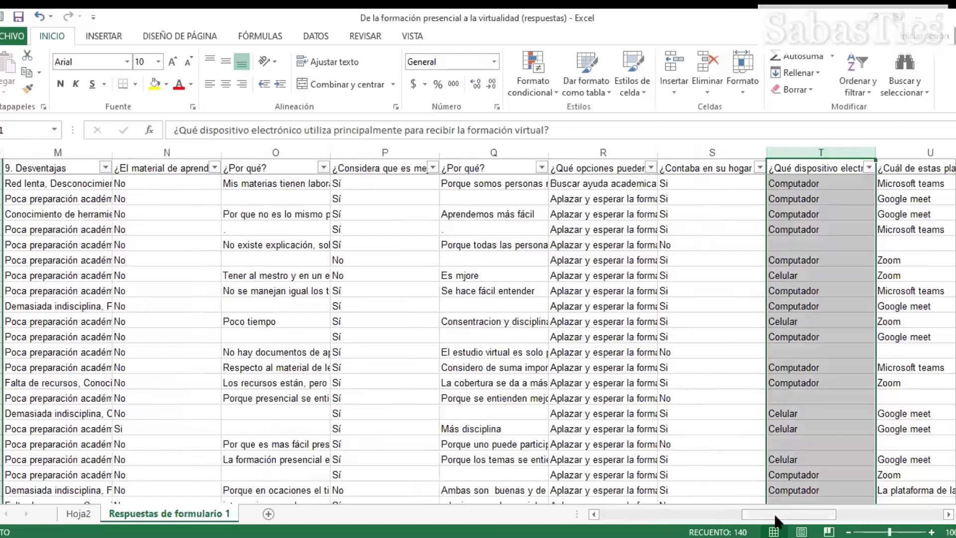
pyautogui.click(677, 246)
pyautogui.click(678, 247)
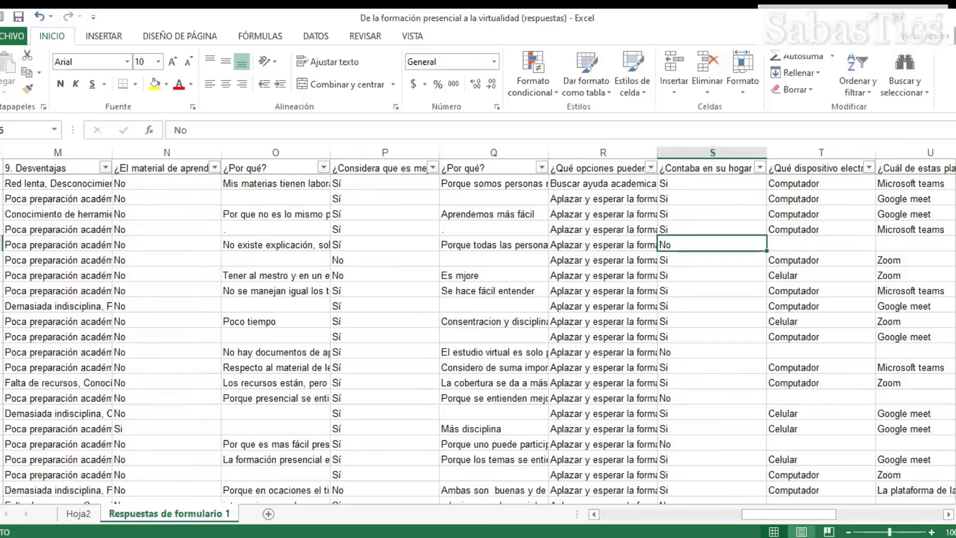
pyautogui.hotkey('ctrl', 'pageup')
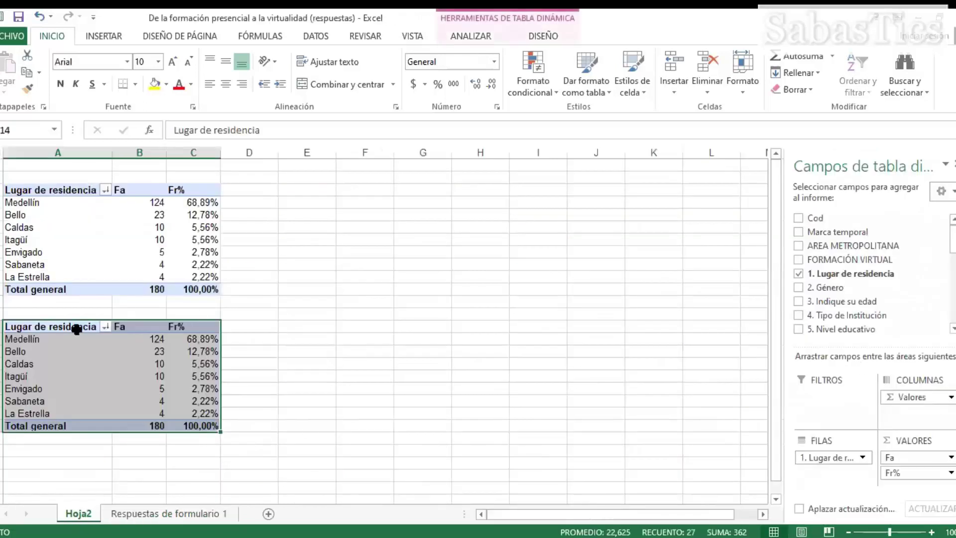
pyautogui.click(51, 365)
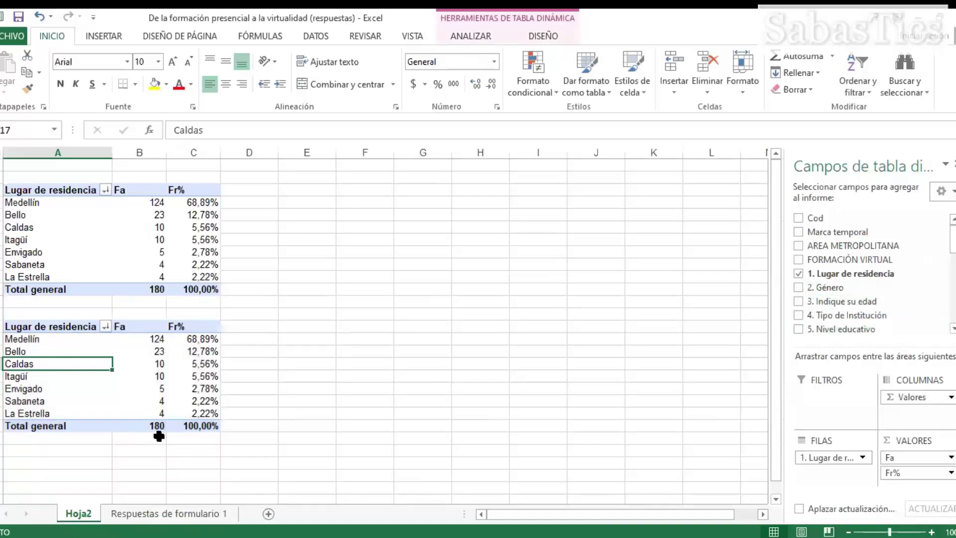
pyautogui.hotkey('ctrl', 'pagedown')
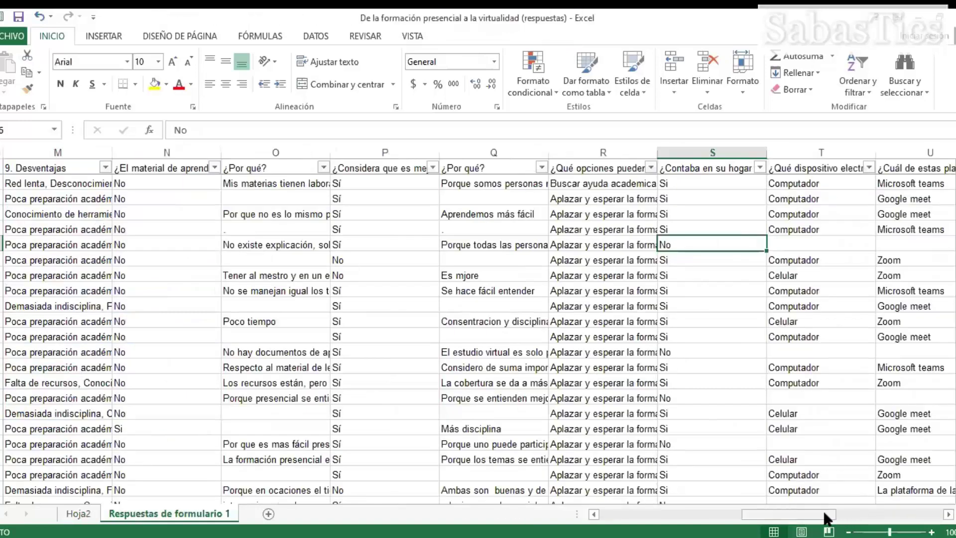
# Step: Count the AREA METROPOLITANA responses with =CONTARA(C2:C181) in the cell below the last response in column C
pyautogui.moveTo(825, 515); pyautogui.dragTo(603, 516)
pyautogui.scroll(-20, 226, 423)
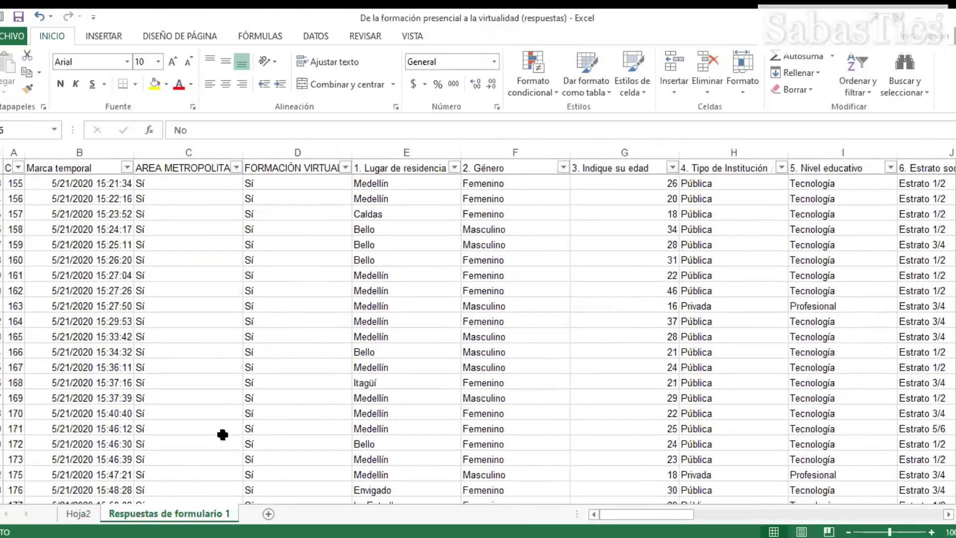
pyautogui.scroll(-17, 222, 435)
pyautogui.click(217, 458)
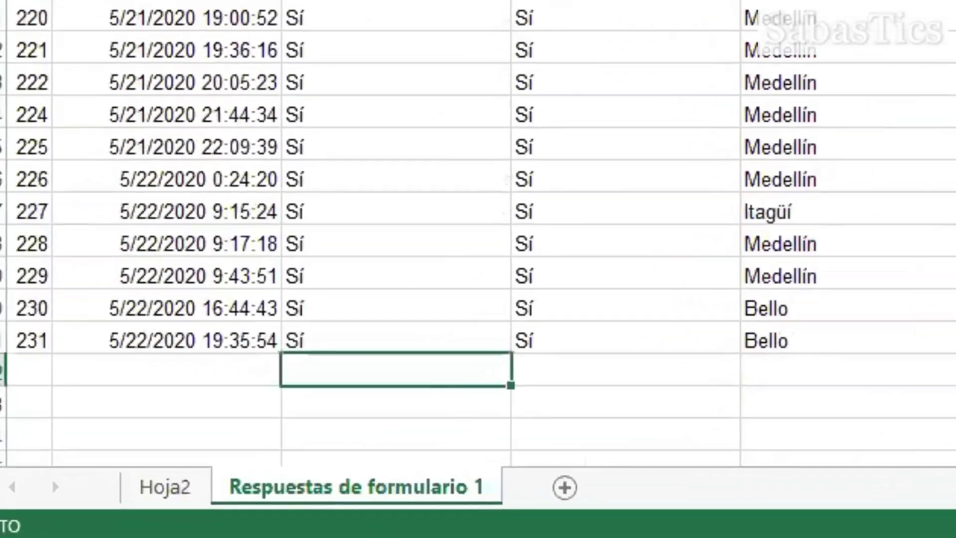
pyautogui.write('=c')
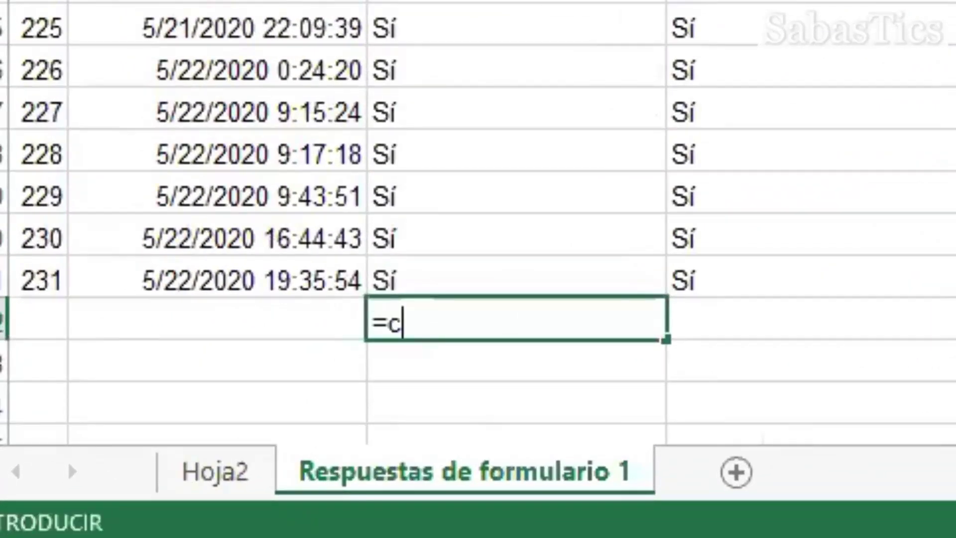
pyautogui.write('onta')
pyautogui.press('Down')
pyautogui.press('Down')
pyautogui.press('Down')
pyautogui.press('Down')
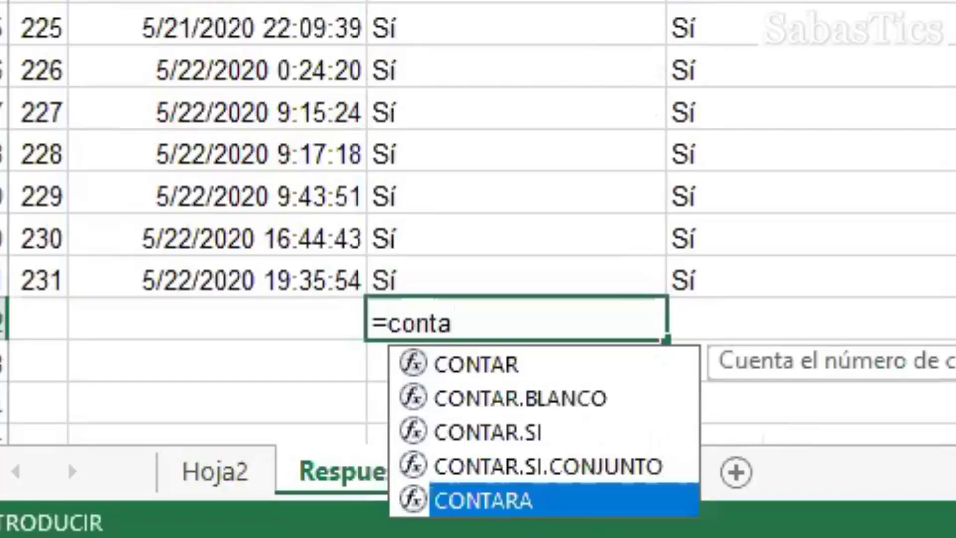
pyautogui.press('Tab')
pyautogui.click(550, 271)
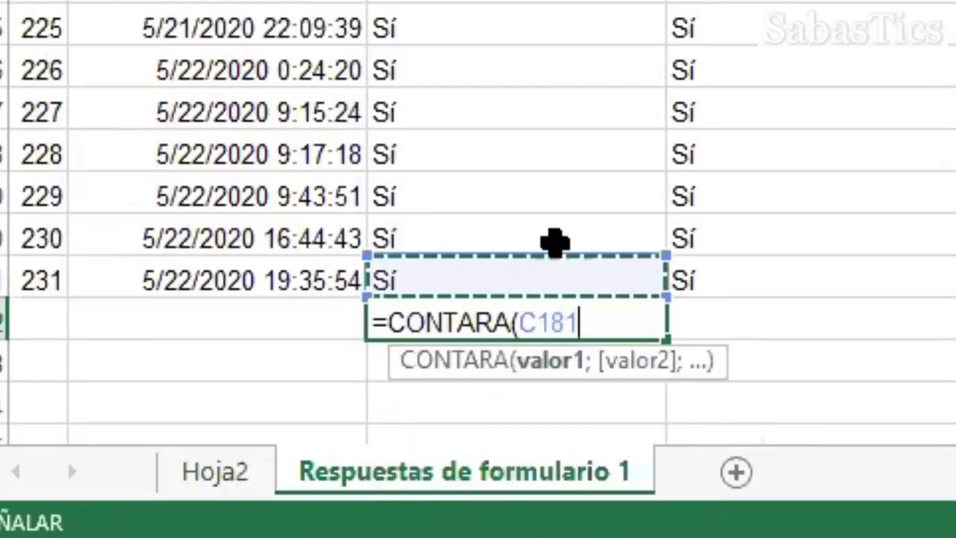
pyautogui.moveTo(554, 243); pyautogui.dragTo(171, 195)
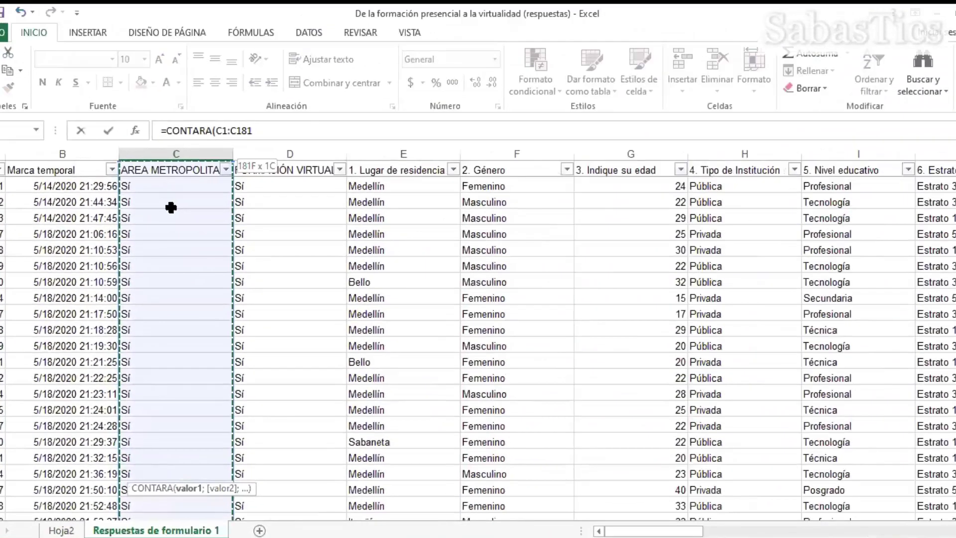
pyautogui.press('Return')
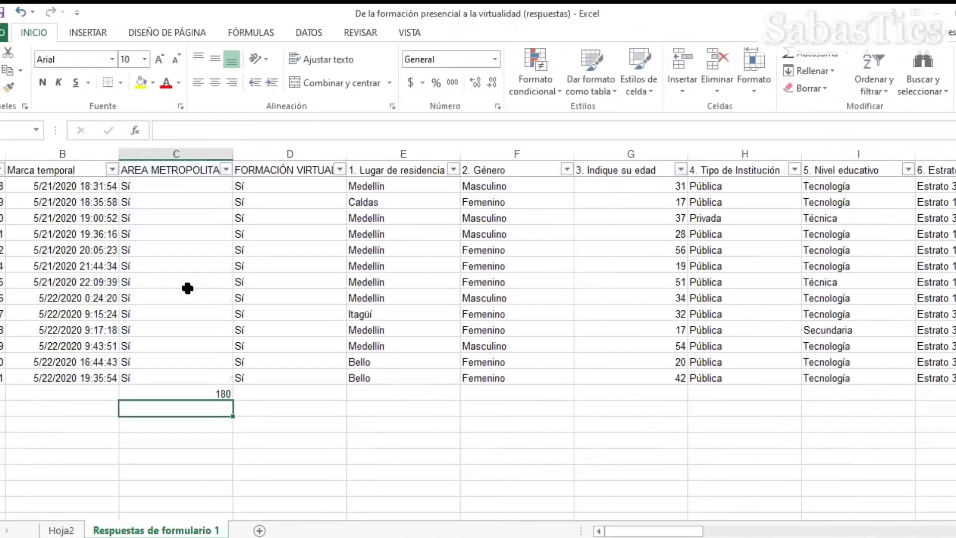
# Step: Fill the CONTARA count formula from column C across the row to column AD
pyautogui.click(189, 345)
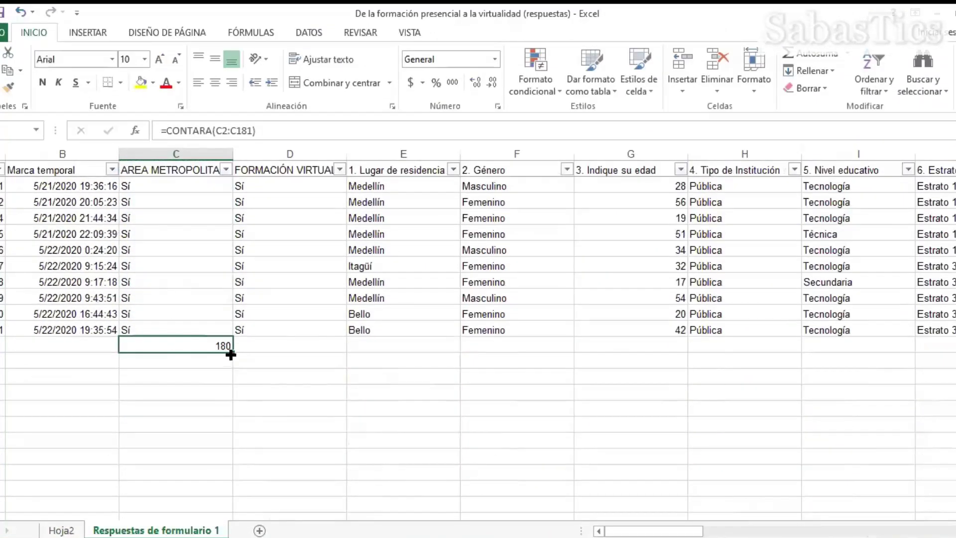
pyautogui.moveTo(240, 357); pyautogui.dragTo(881, 344)
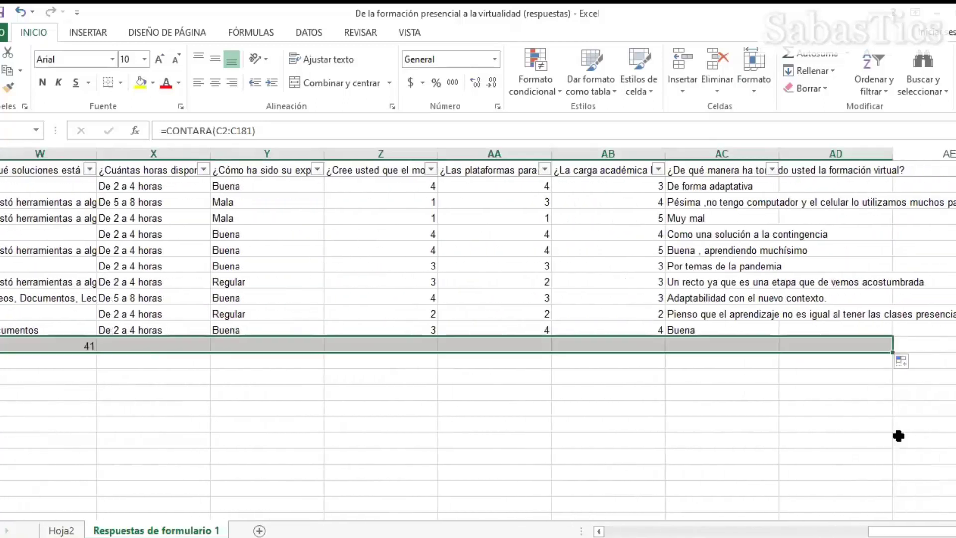
pyautogui.moveTo(891, 532); pyautogui.dragTo(618, 528)
# Step: Check the response counts across the row and fill the incomplete ¿Por qué? counts in columns O and Q with yellow
pyautogui.click(200, 351)
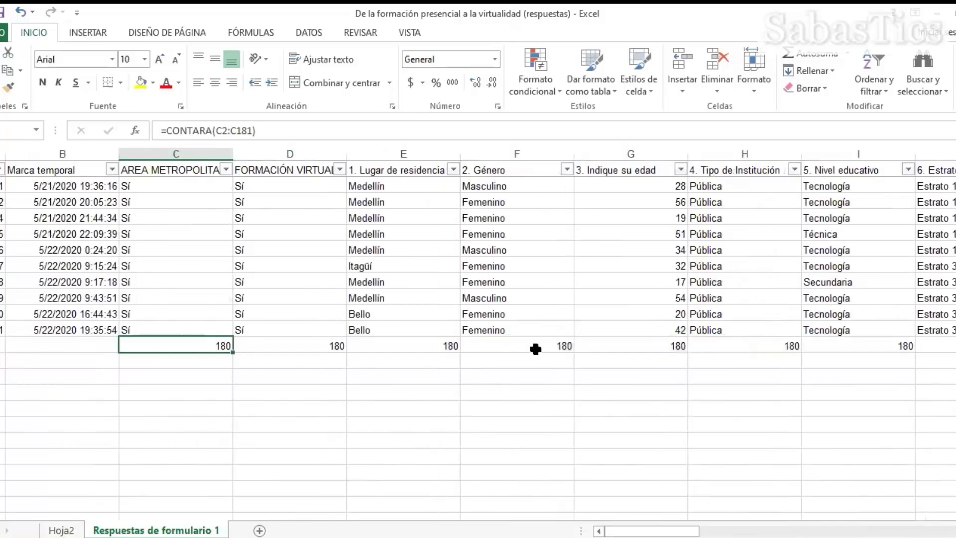
pyautogui.click(865, 352)
pyautogui.press('Right')
pyautogui.press('Right')
pyautogui.press('Right')
pyautogui.press('Right')
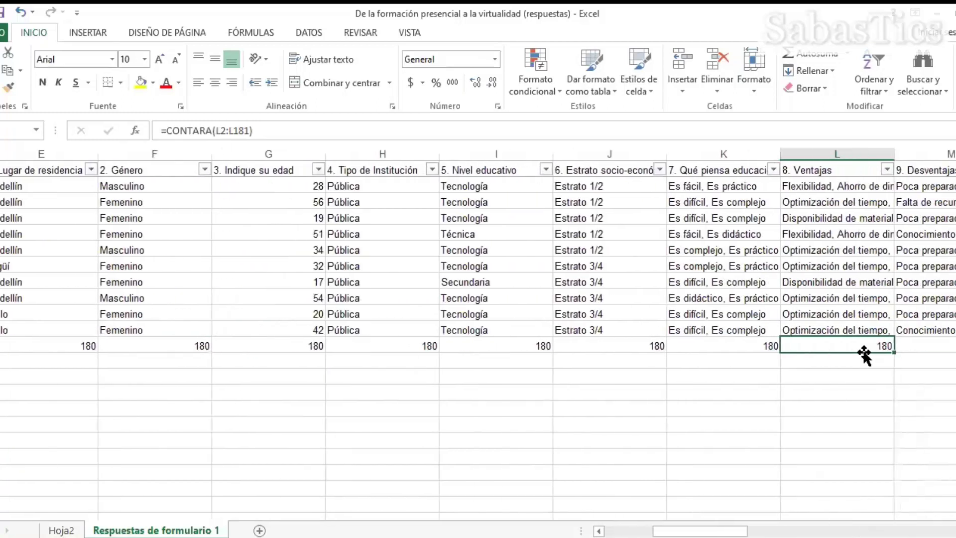
pyautogui.press('Right')
pyautogui.press('Right')
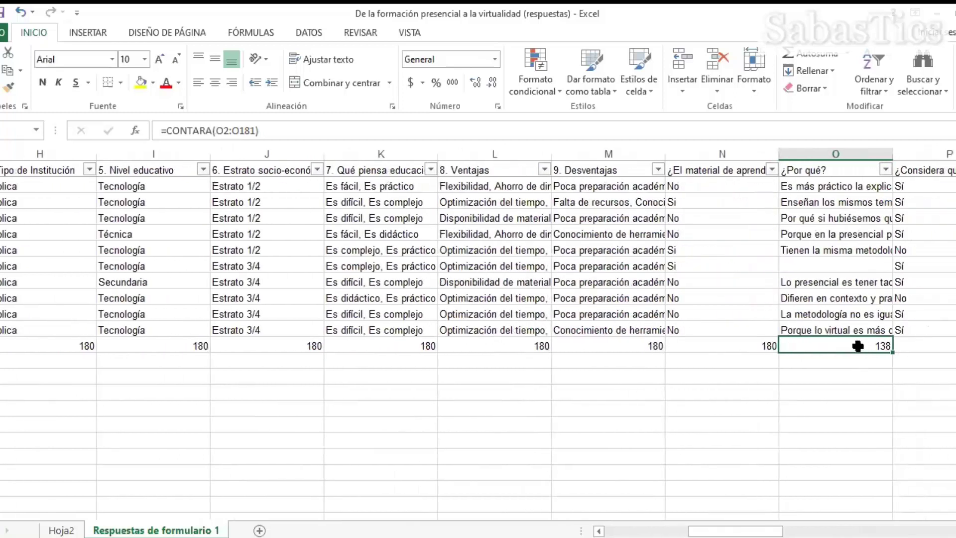
pyautogui.click(139, 82)
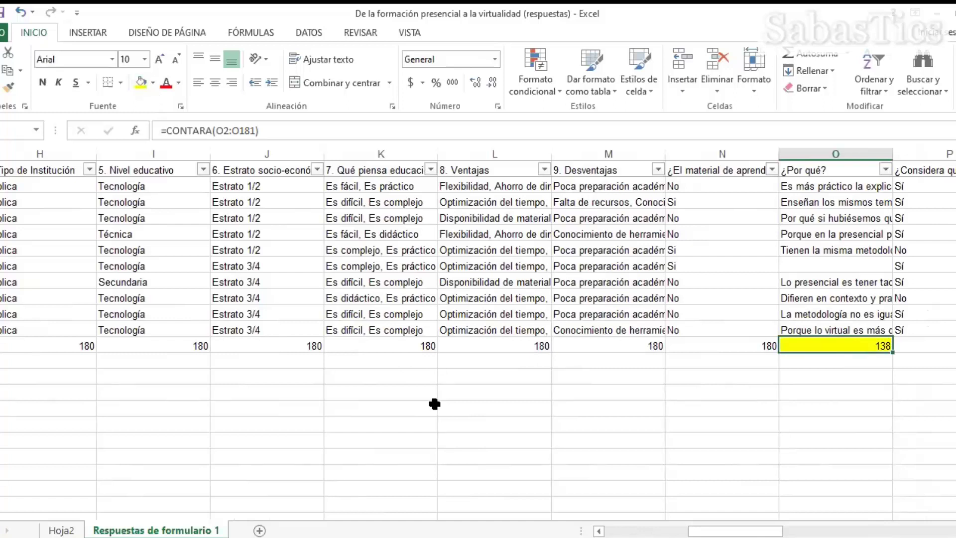
pyautogui.press('Right')
pyautogui.press('Right')
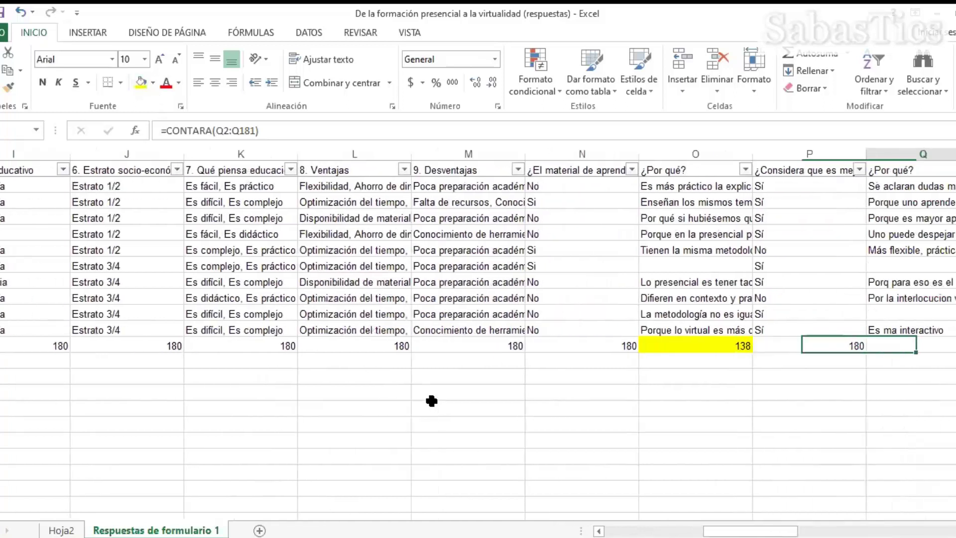
pyautogui.click(135, 81)
# Step: Fill the incomplete response counts in columns T, U, V and W with yellow
pyautogui.press('Right')
pyautogui.press('Right')
pyautogui.press('Right')
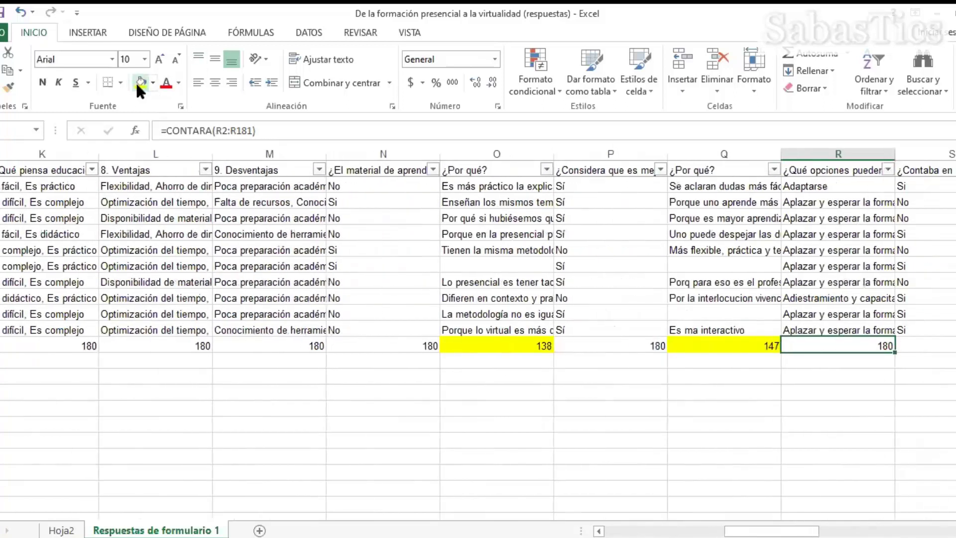
pyautogui.click(142, 81)
pyautogui.press('Right')
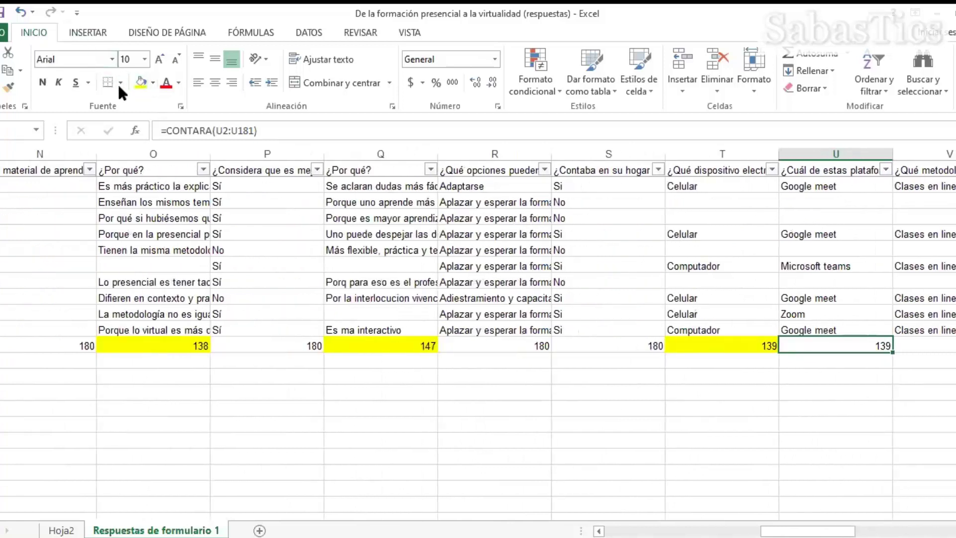
pyautogui.click(132, 80)
pyautogui.press('Right')
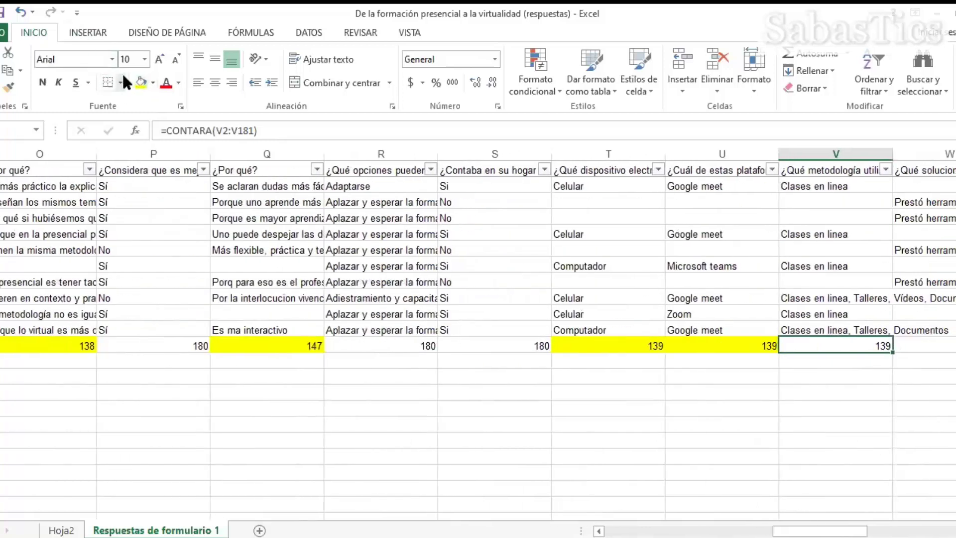
pyautogui.click(136, 79)
pyautogui.press('Right')
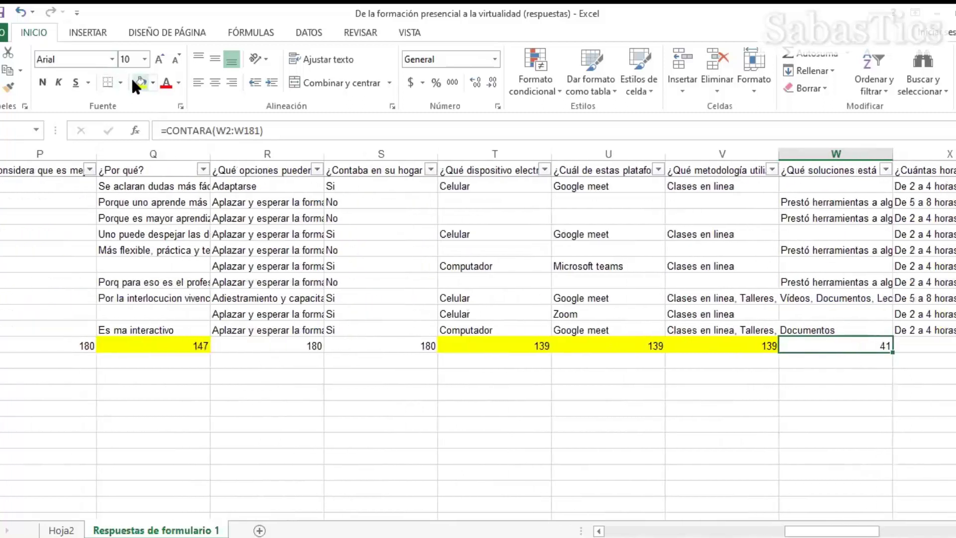
pyautogui.click(137, 81)
# Step: Check the response counts for the remaining questions from column X onward
pyautogui.press('Right')
pyautogui.press('Right')
pyautogui.press('Right')
pyautogui.press('Right')
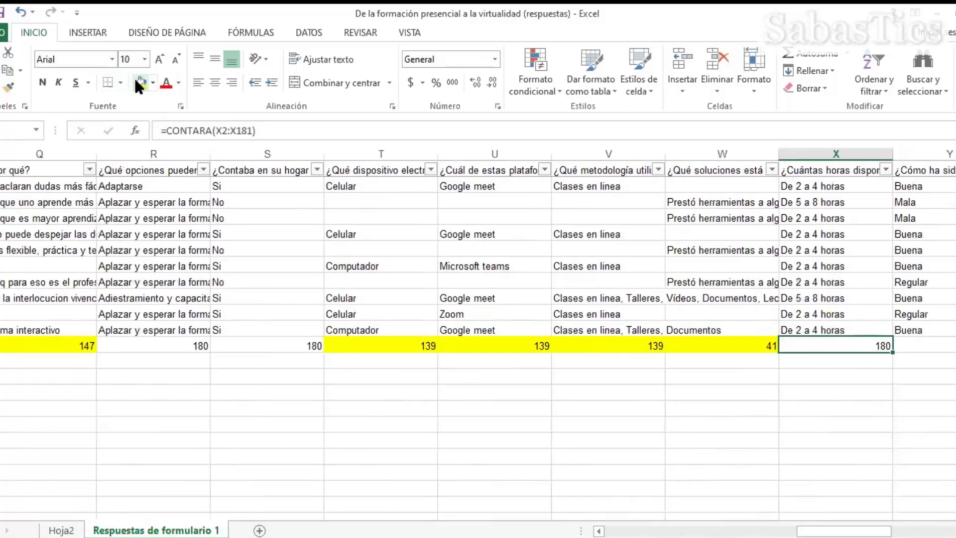
pyautogui.press('Right')
pyautogui.press('Right')
pyautogui.press('Right')
pyautogui.press('Right')
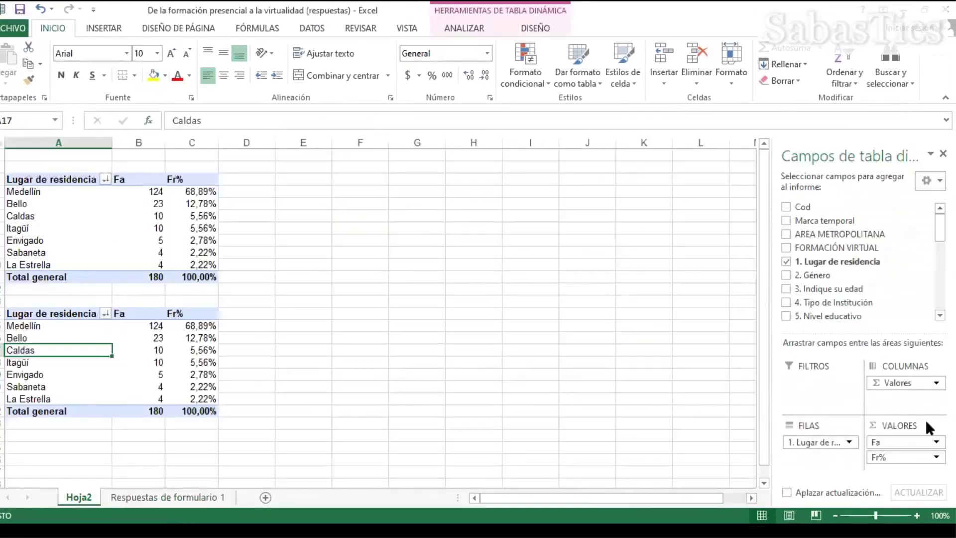
# Step: In Hoja2, replace Lugar de residencia with 2. Género as the second pivot table's row field and rename its header Género
pyautogui.moveTo(817, 446)
pyautogui.mouseDown()
pyautogui.moveTo(828, 433)
pyautogui.moveTo(831, 286)
pyautogui.moveTo(821, 448)
pyautogui.moveTo(813, 442)
pyautogui.mouseUp()
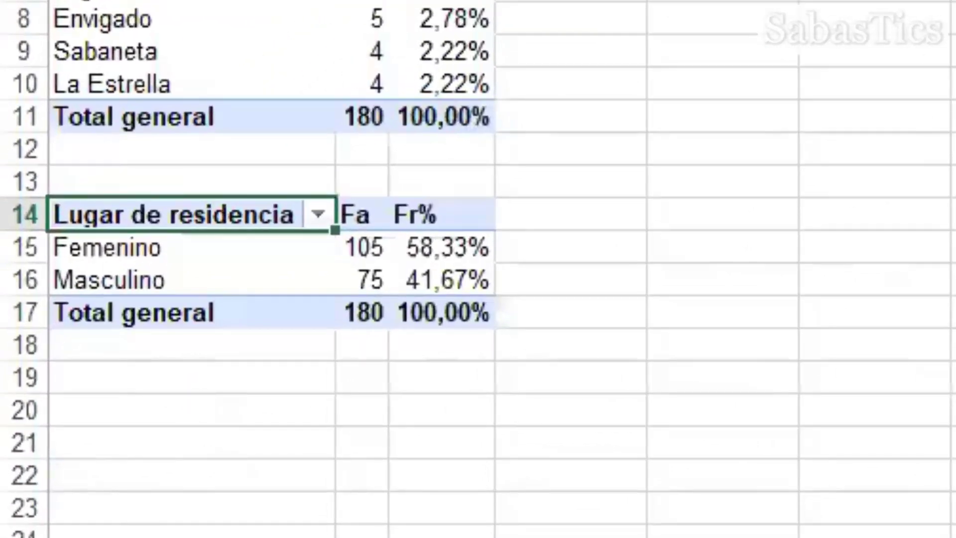
pyautogui.write('Genero')
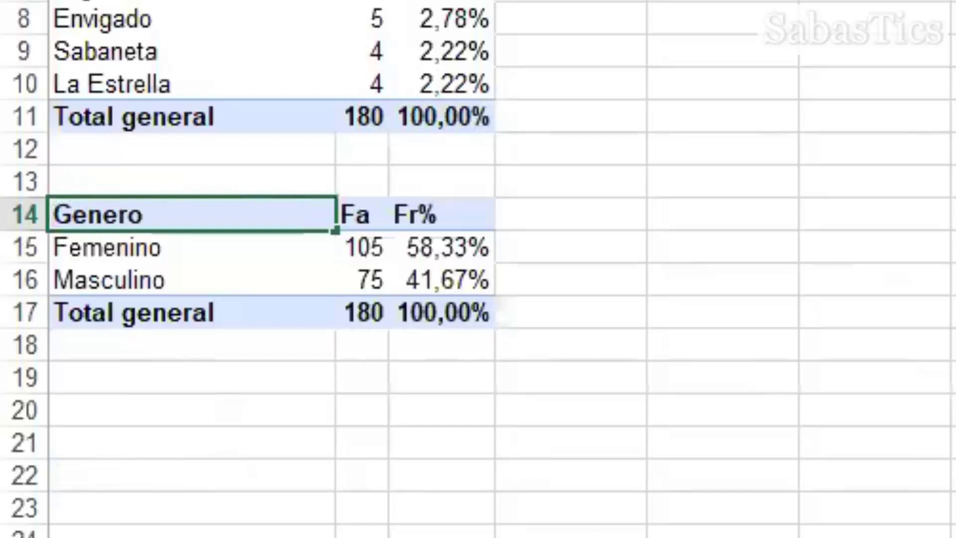
pyautogui.press('Left')
pyautogui.press('Left')
pyautogui.press('Left')
pyautogui.press('Left')
pyautogui.press('BackSpace')
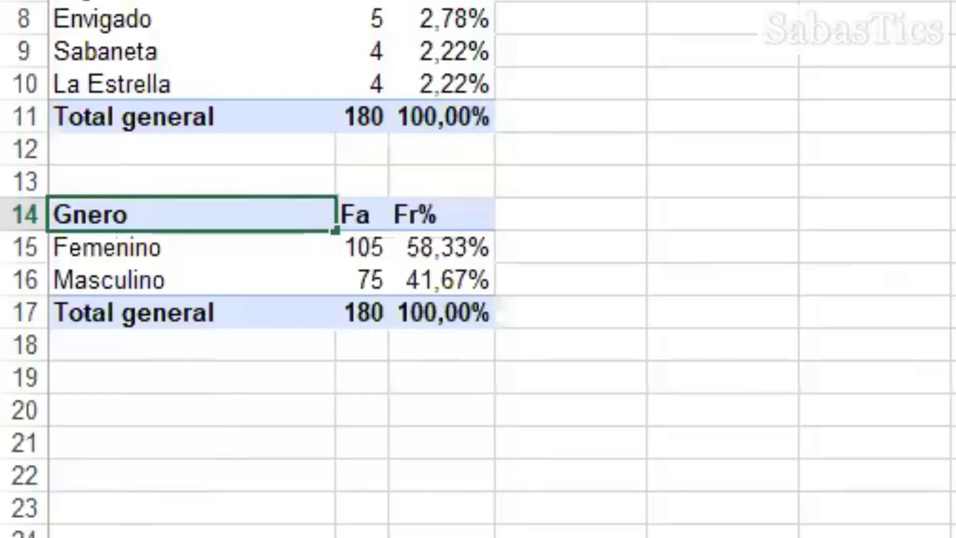
pyautogui.write('é')
pyautogui.click(246, 395)
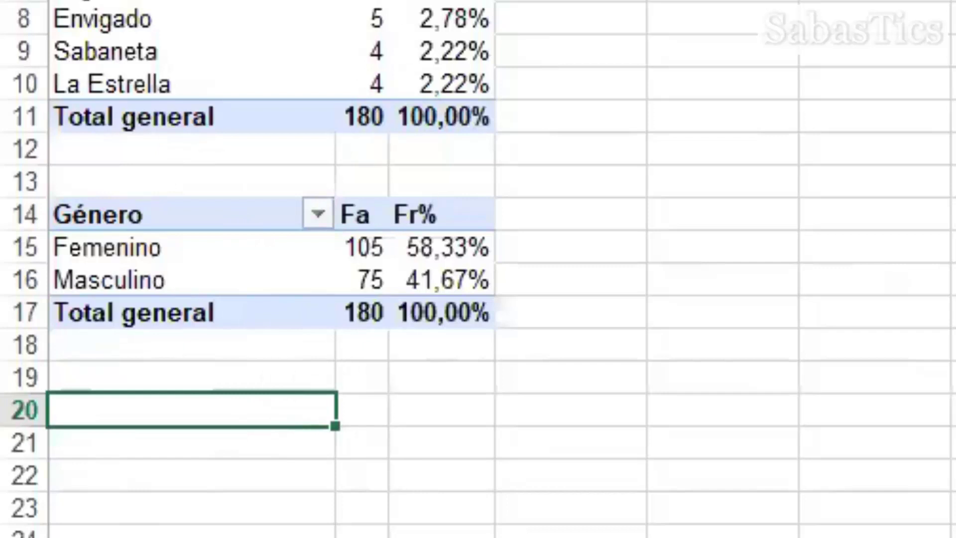
# Step: Copy the Género pivot table in A14:C17 and paste the duplicate at A20
pyautogui.moveTo(164, 213); pyautogui.dragTo(442, 315)
pyautogui.hotkey('ctrl', 'c')
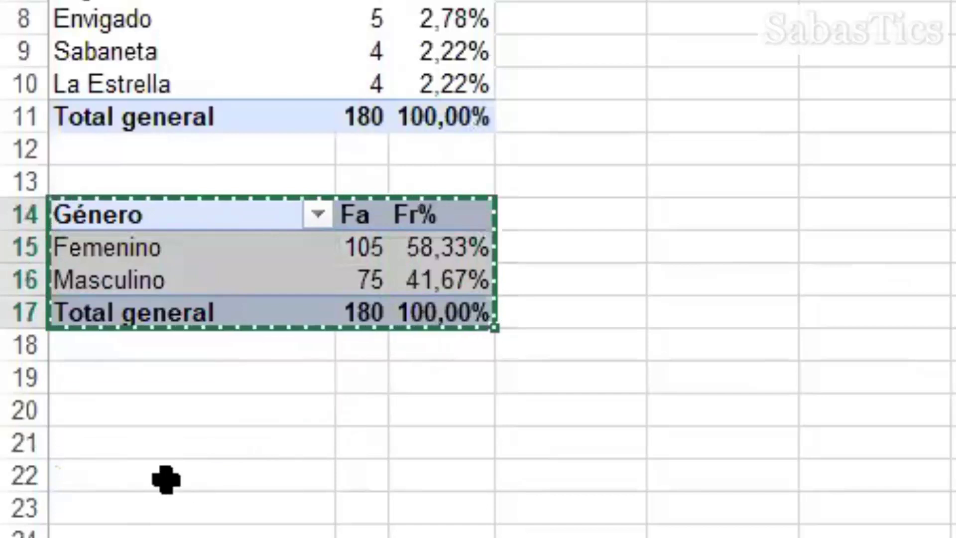
pyautogui.click(144, 410)
pyautogui.hotkey('ctrl', 'v')
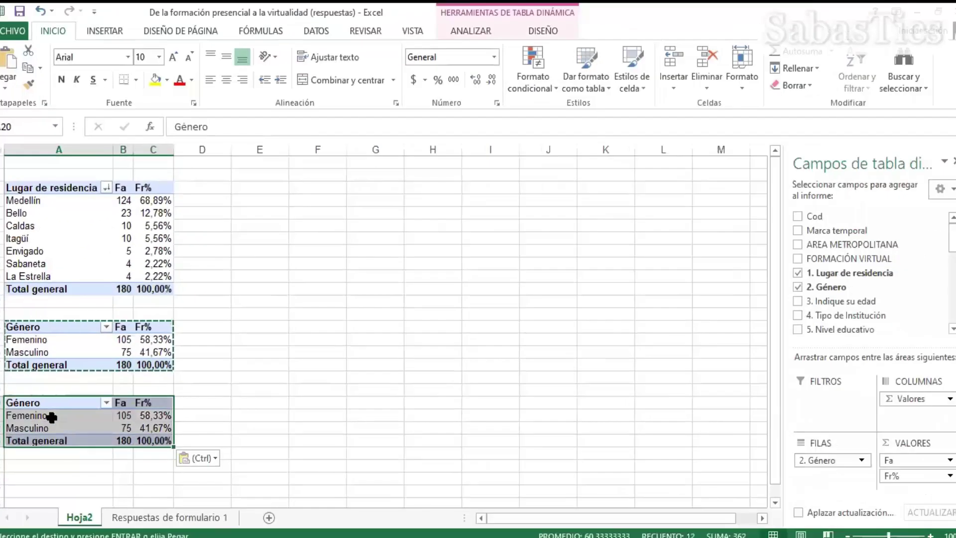
# Step: Replace Género with 4. Tipo de Institución as the row field of the pivot table at A20
pyautogui.moveTo(822, 460); pyautogui.dragTo(852, 291)
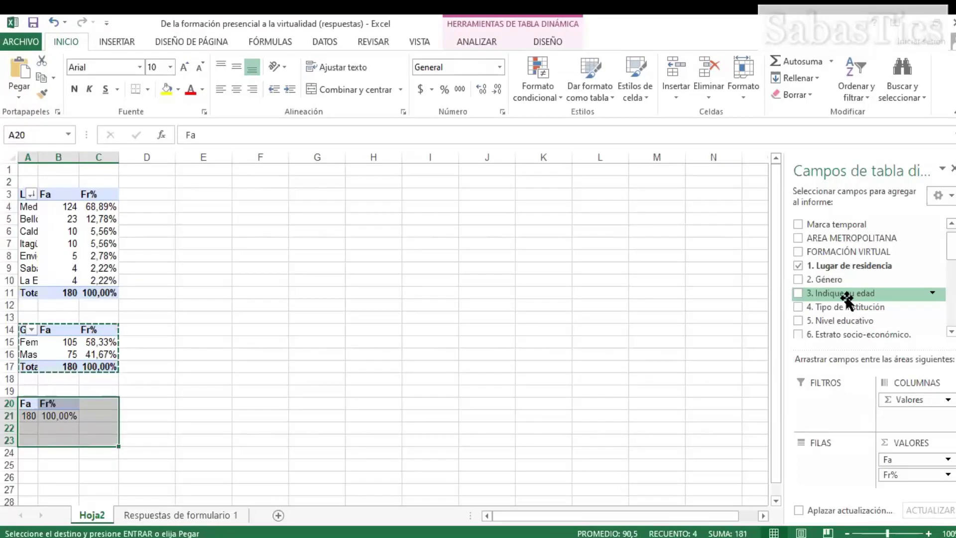
pyautogui.moveTo(846, 307); pyautogui.dragTo(839, 473)
pyautogui.click(80, 434)
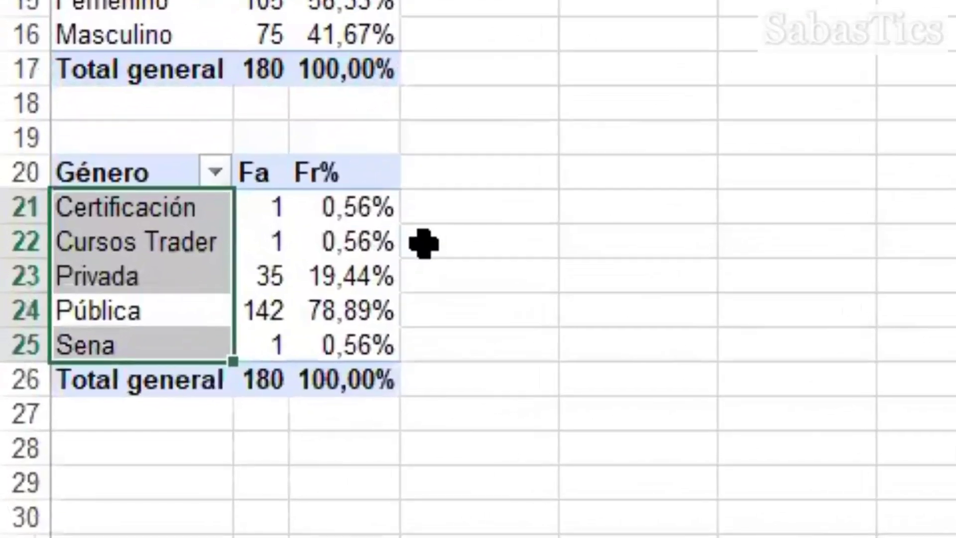
pyautogui.click(152, 428)
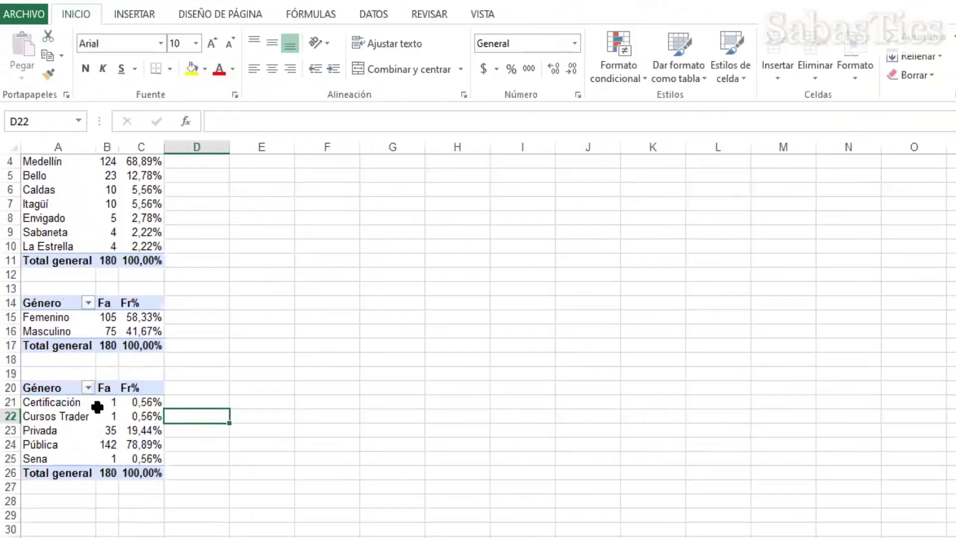
# Step: Sort the Tipo de Institución rows in descending order by Fa
pyautogui.click(88, 389)
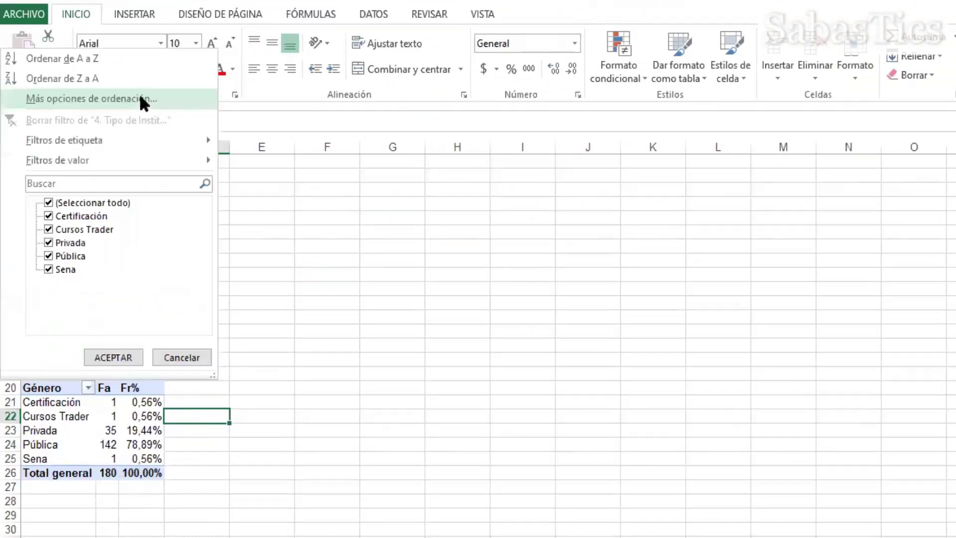
pyautogui.click(141, 98)
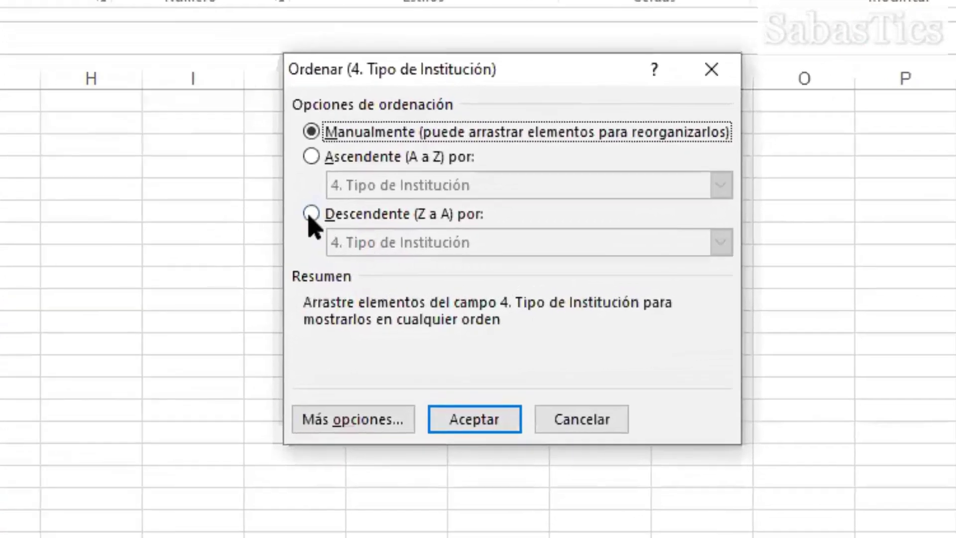
pyautogui.click(311, 214)
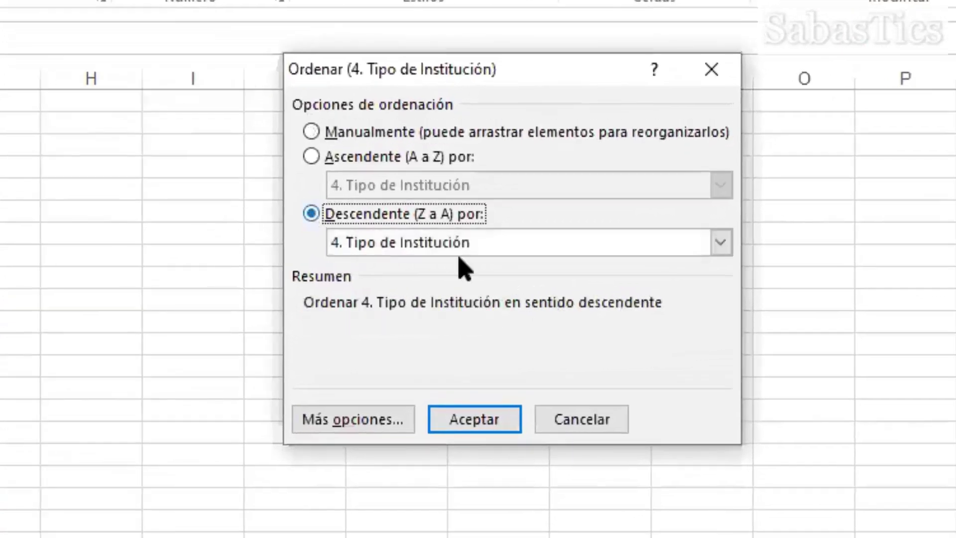
pyautogui.click(721, 243)
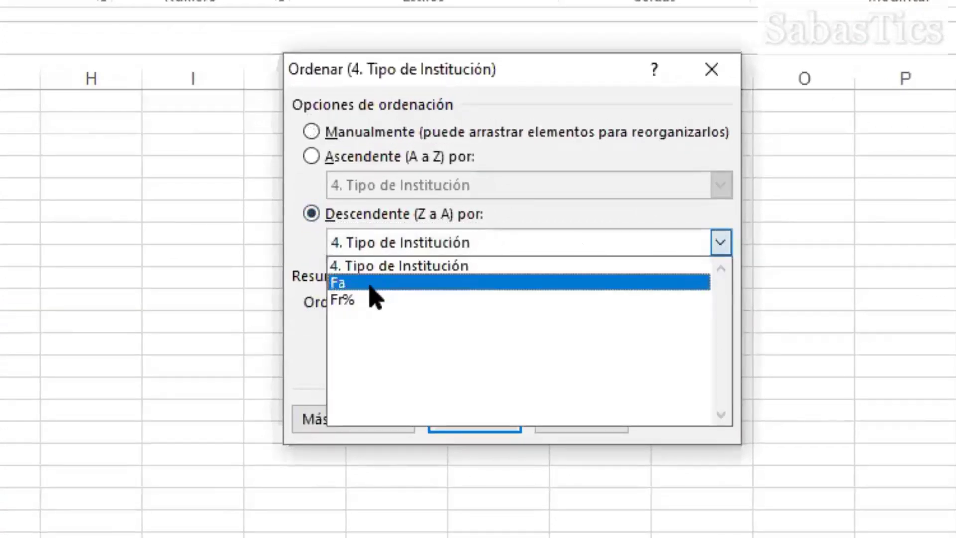
pyautogui.click(353, 284)
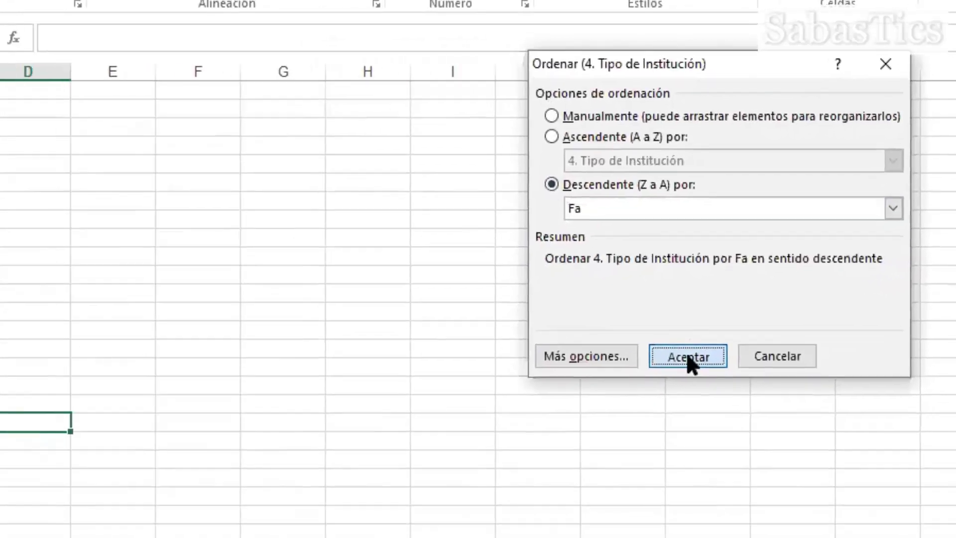
pyautogui.click(686, 351)
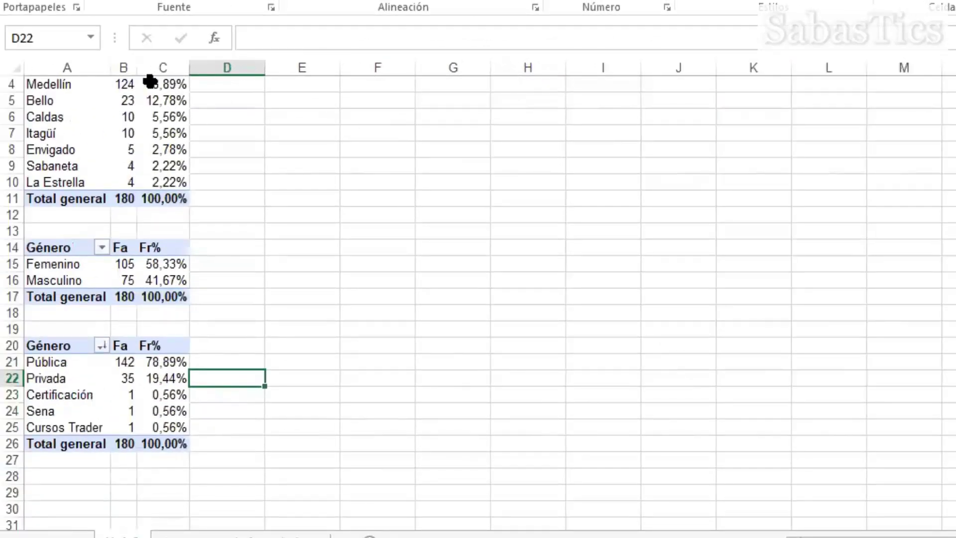
# Step: Widen columns B and C of the frequency tables in Hoja2 to the same width
pyautogui.click(131, 68)
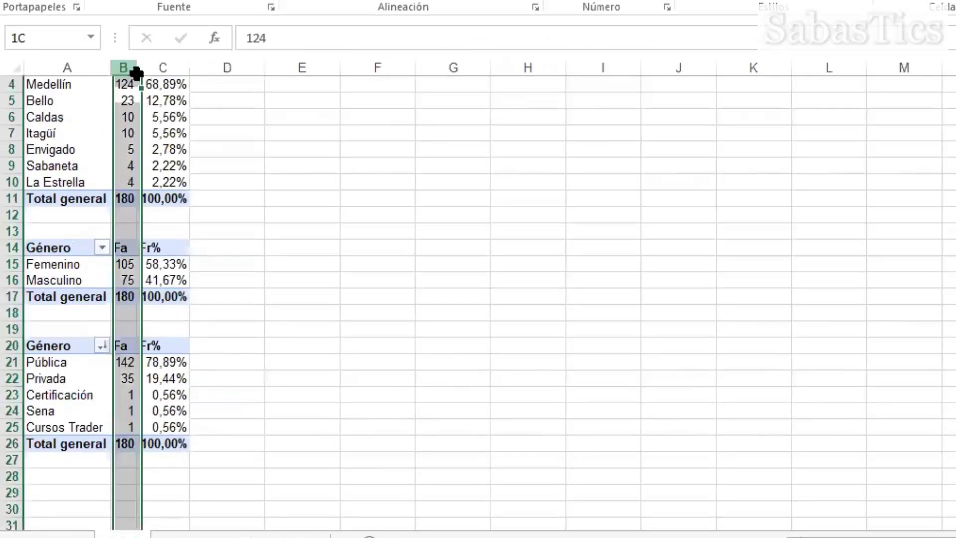
pyautogui.moveTo(137, 73); pyautogui.dragTo(206, 71)
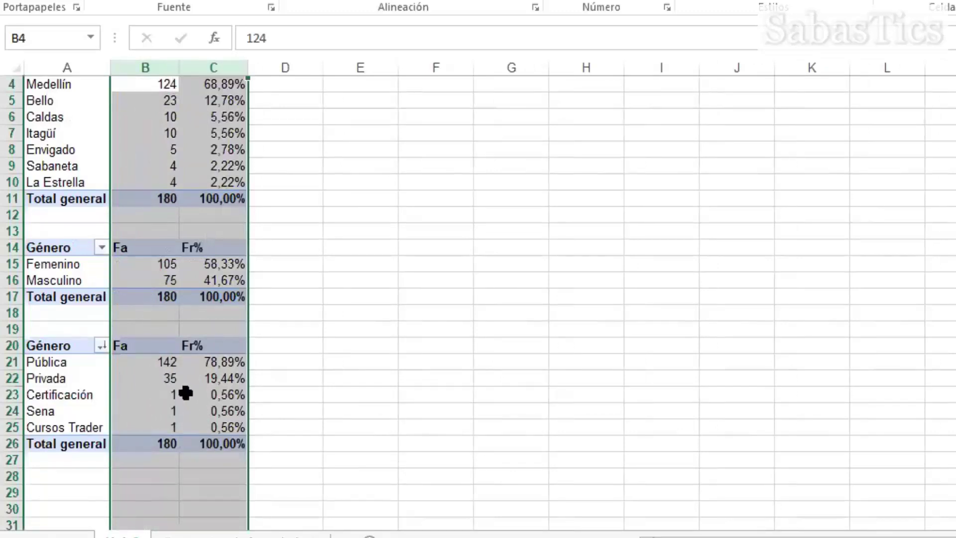
pyautogui.click(154, 378)
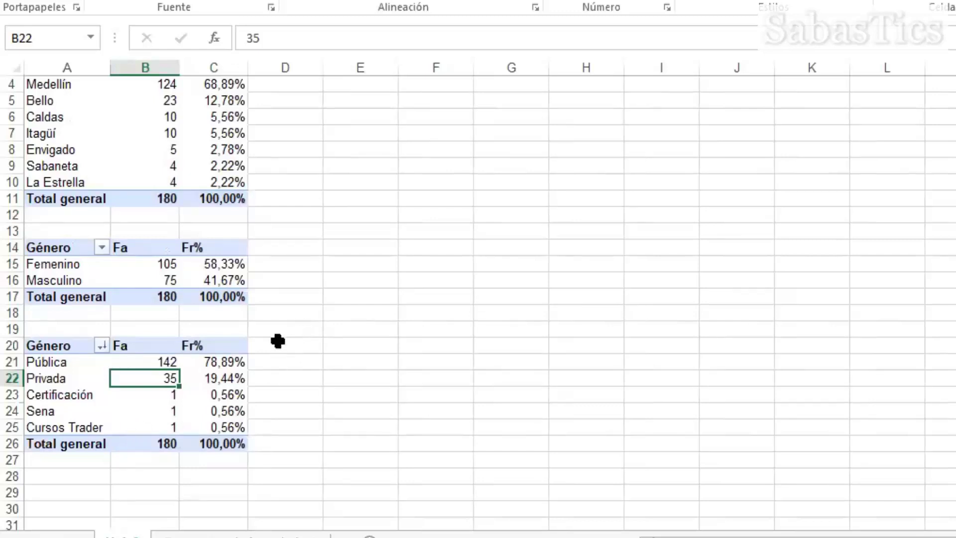
# Step: Extract the source record behind the Sena count to a separate detail sheet and select its Cod value
pyautogui.click(161, 411)
pyautogui.doubleClick(161, 410)
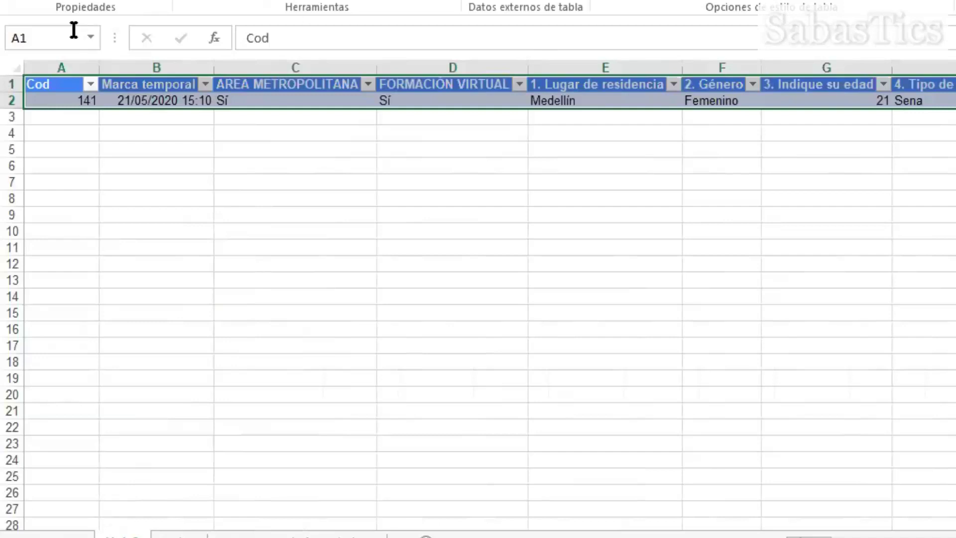
pyautogui.click(58, 100)
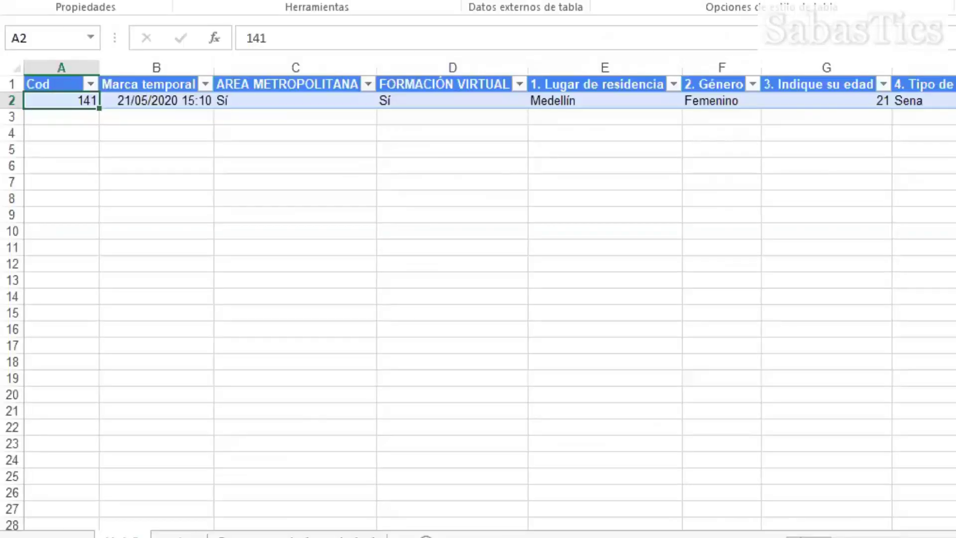
# Step: In Respuestas de formulario 1, find the response with Cod 141 and set its 4. Tipo de Institución to Pública
pyautogui.hotkey('ctrl', 'End')
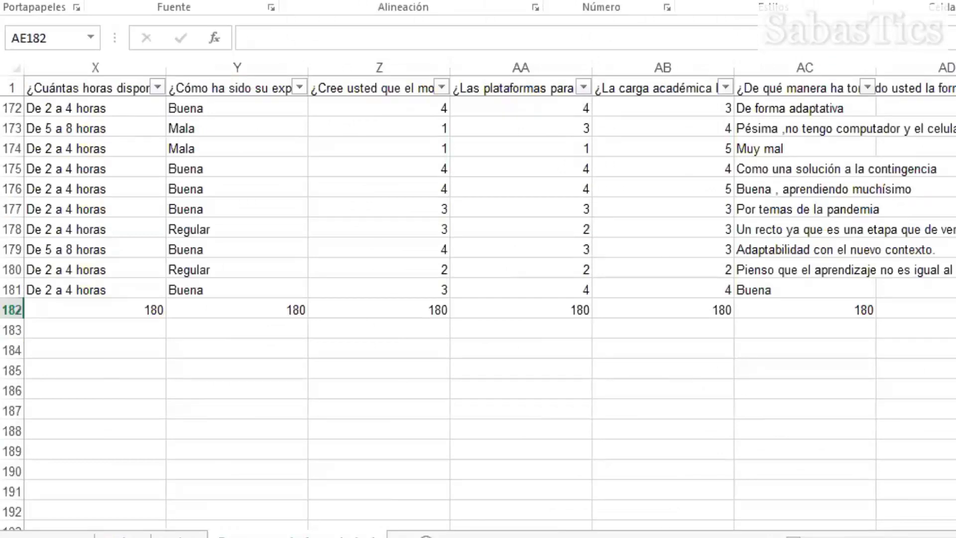
pyautogui.moveTo(817, 536); pyautogui.dragTo(752, 529)
pyautogui.scroll(4, 150, 269)
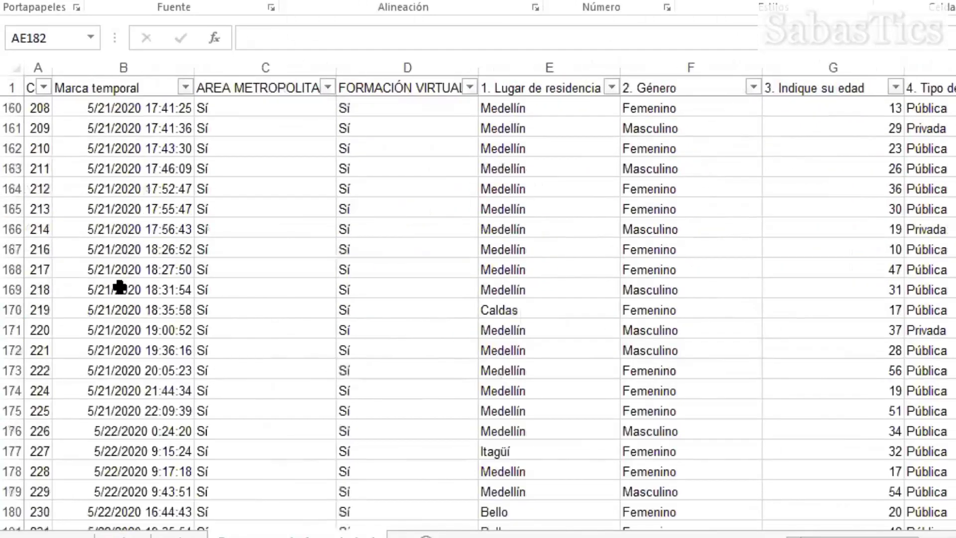
pyautogui.scroll(10, 119, 287)
pyautogui.scroll(9, 113, 308)
pyautogui.scroll(3, 113, 308)
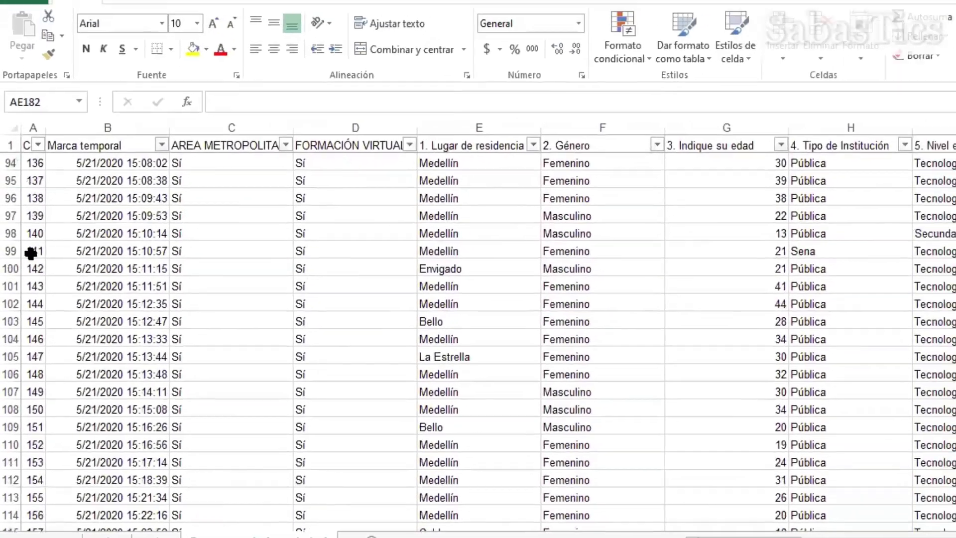
pyautogui.click(31, 253)
pyautogui.press('Right')
pyautogui.press('Right')
pyautogui.press('Right')
pyautogui.press('Right')
pyautogui.press('Right')
pyautogui.press('Right')
pyautogui.press('Right')
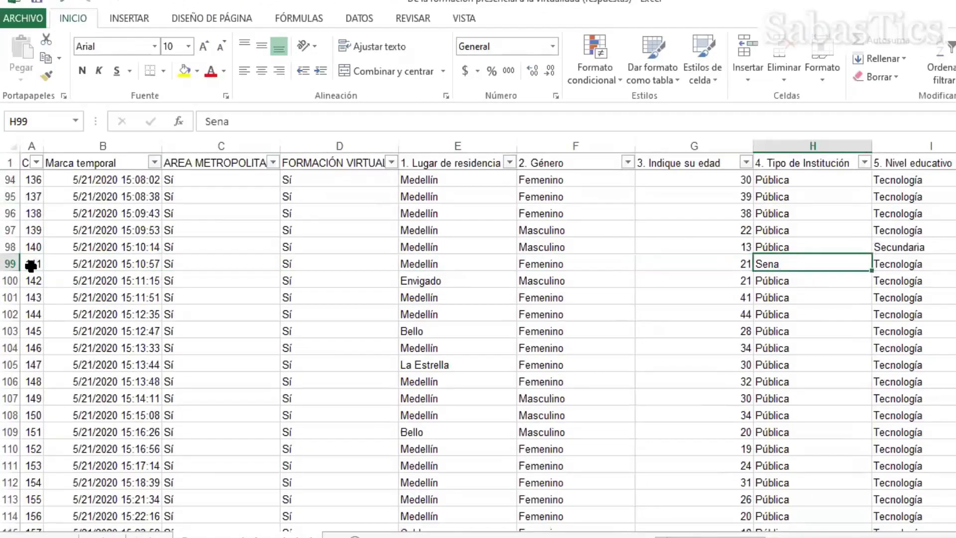
pyautogui.write('p')
pyautogui.press('BackSpace')
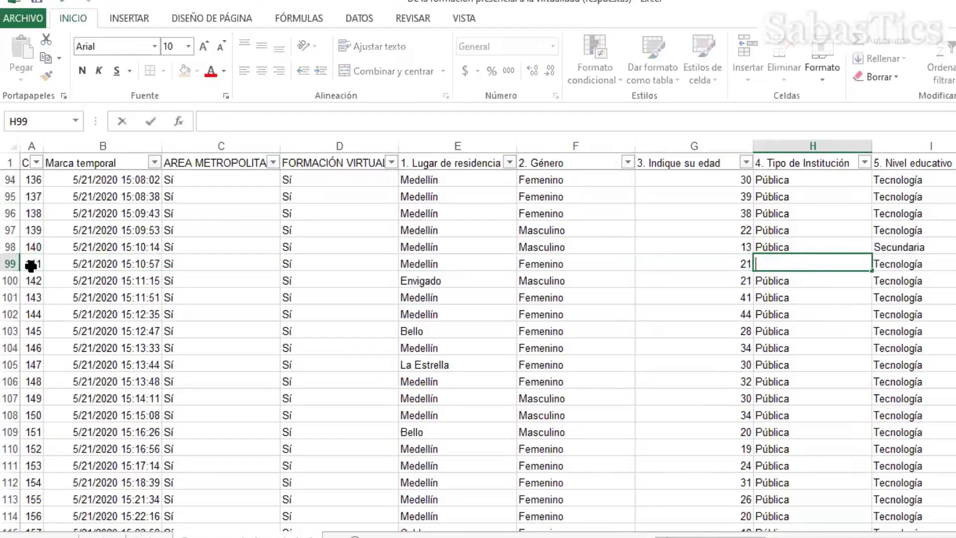
pyautogui.write('Pú')
pyautogui.hotkey('ctrl', 'Return')
pyautogui.press('Down')
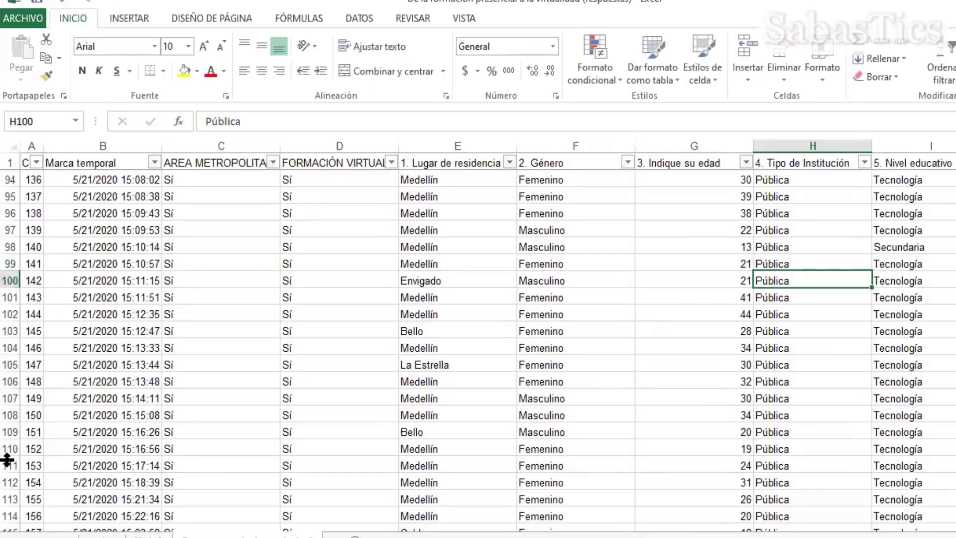
# Step: Refresh the Tipo de Institución pivot table in Hoja2 with the corrected survey data
pyautogui.hotkey('ctrl', 'pageup')
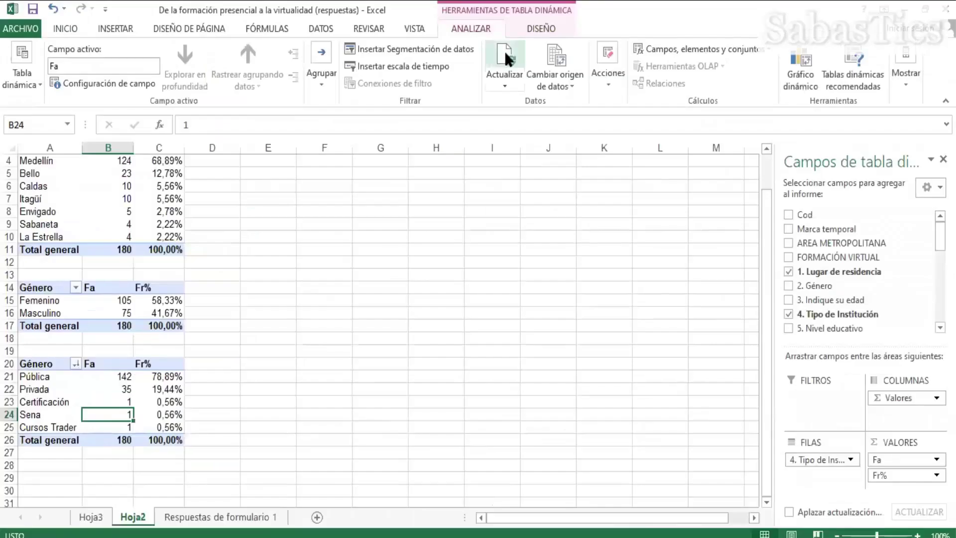
pyautogui.click(319, 27)
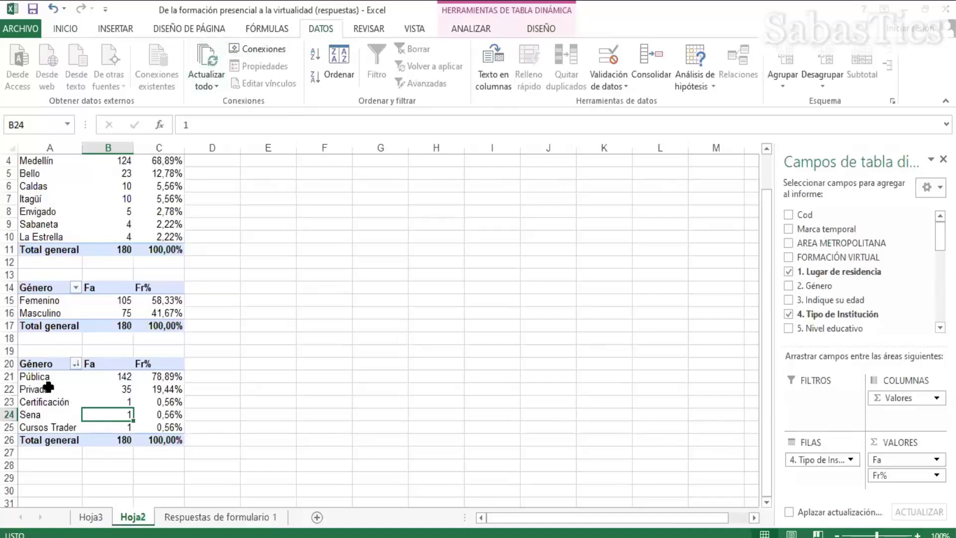
pyautogui.rightClick(49, 386)
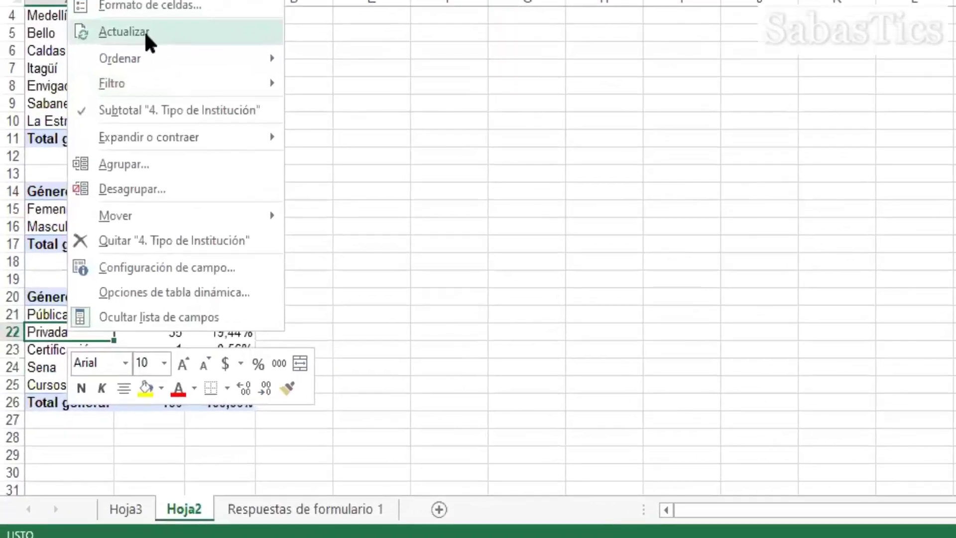
pyautogui.click(140, 56)
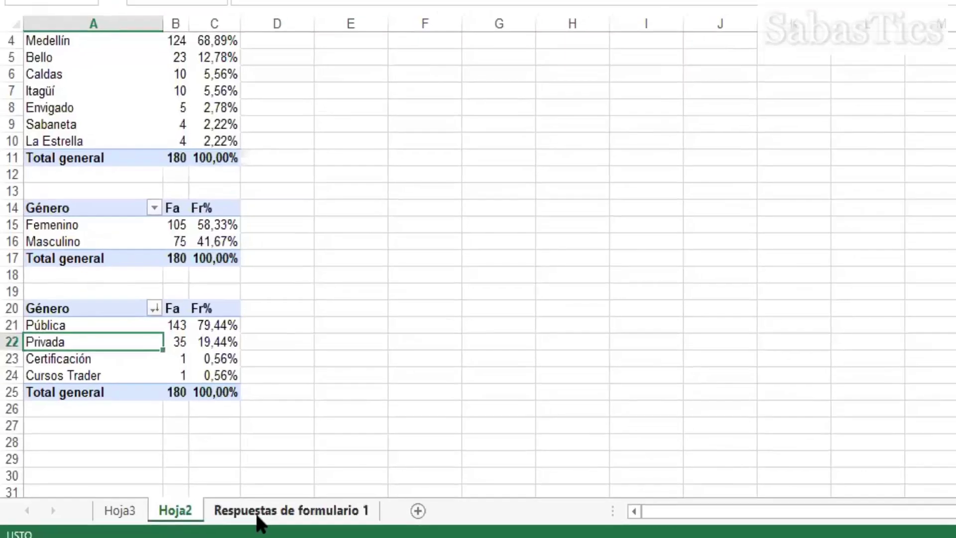
# Step: In Respuestas de formulario 1, filter 4. Tipo de Institución to exclude the Privada and Pública answers
pyautogui.click(272, 513)
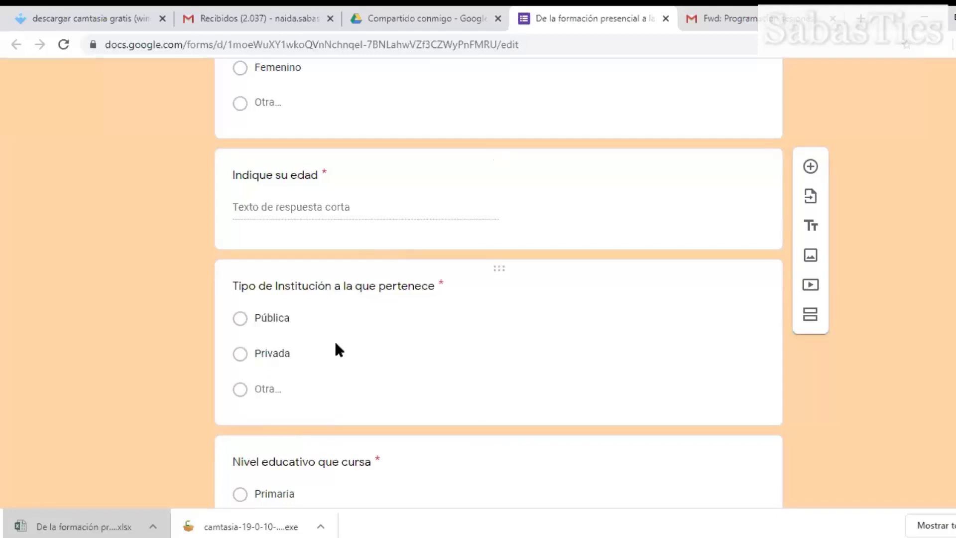
pyautogui.scroll(3, 366, 344)
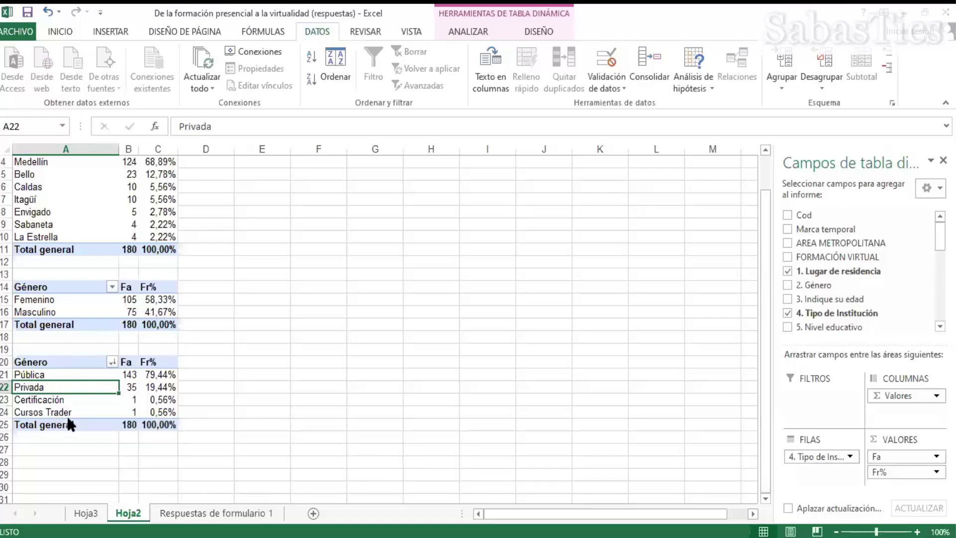
pyautogui.click(181, 514)
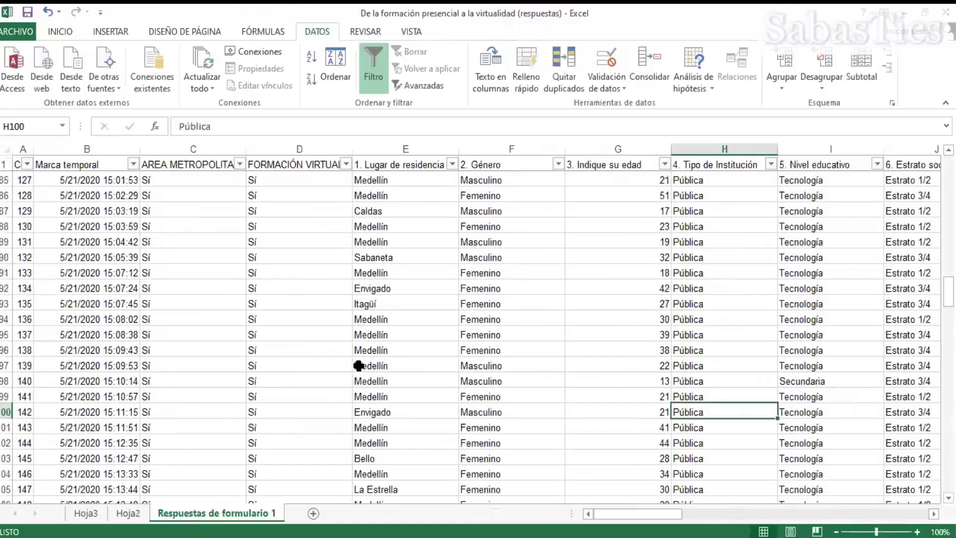
pyautogui.scroll(15, 342, 382)
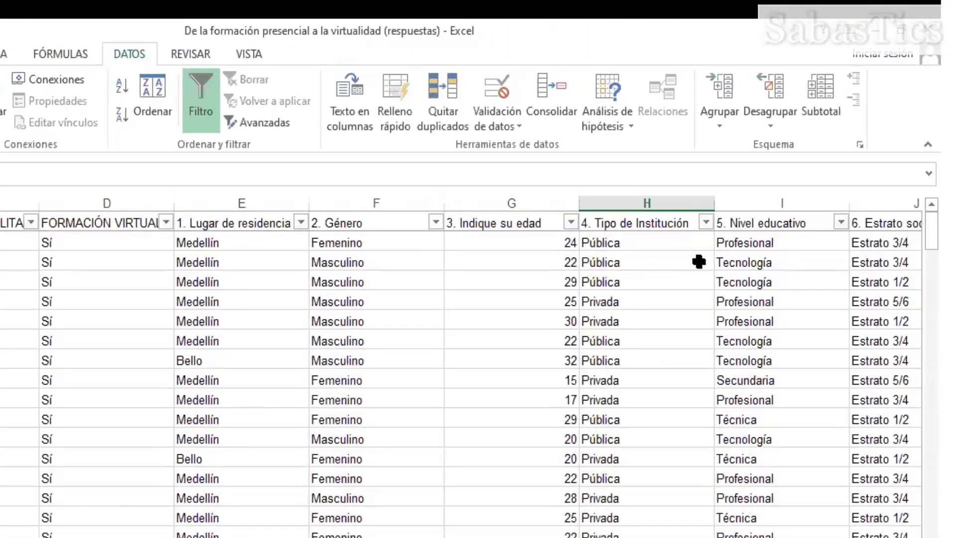
pyautogui.click(707, 222)
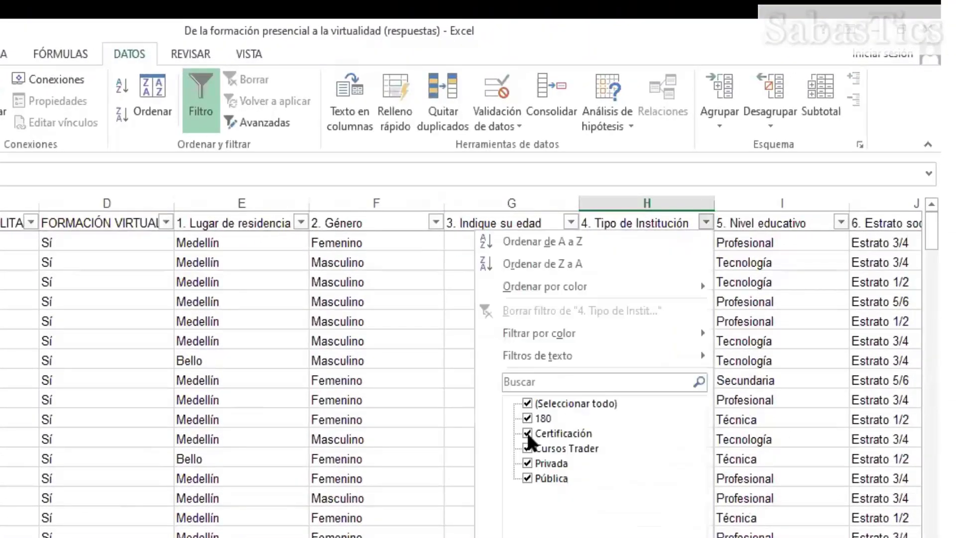
pyautogui.click(528, 463)
pyautogui.click(529, 478)
pyautogui.press('Return')
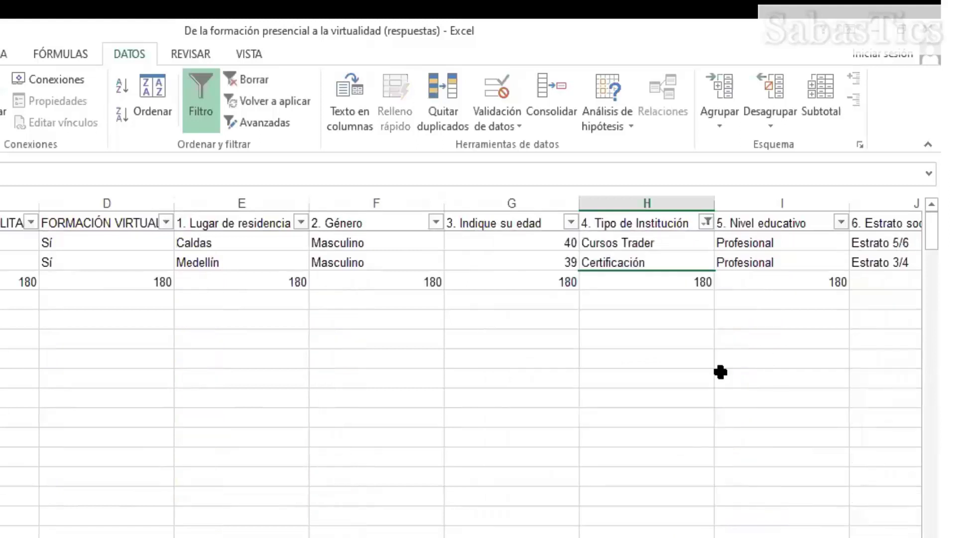
# Step: Insert a column before 5. Nivel educativo and head it 4.1 Otro¿¡cual?
pyautogui.click(754, 204)
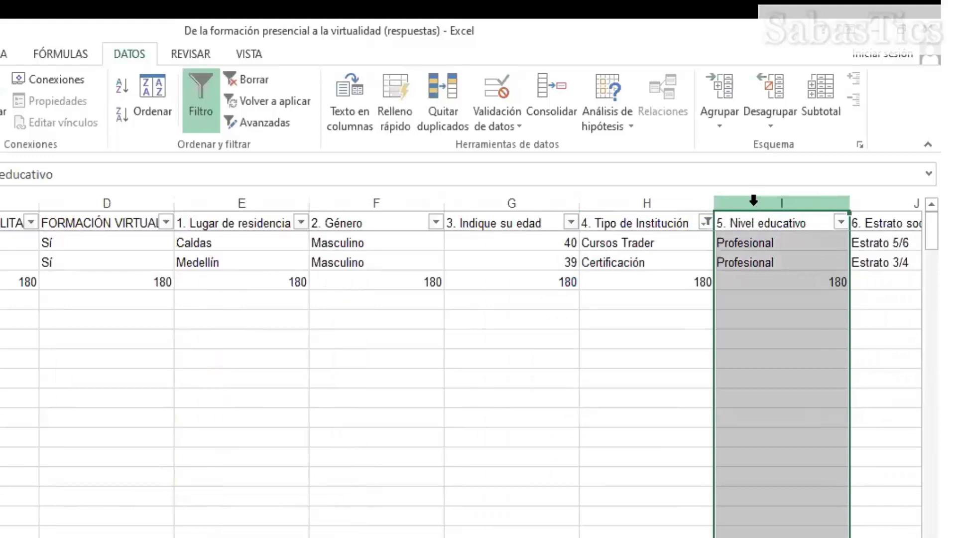
pyautogui.hotkey('ctrl', '+')
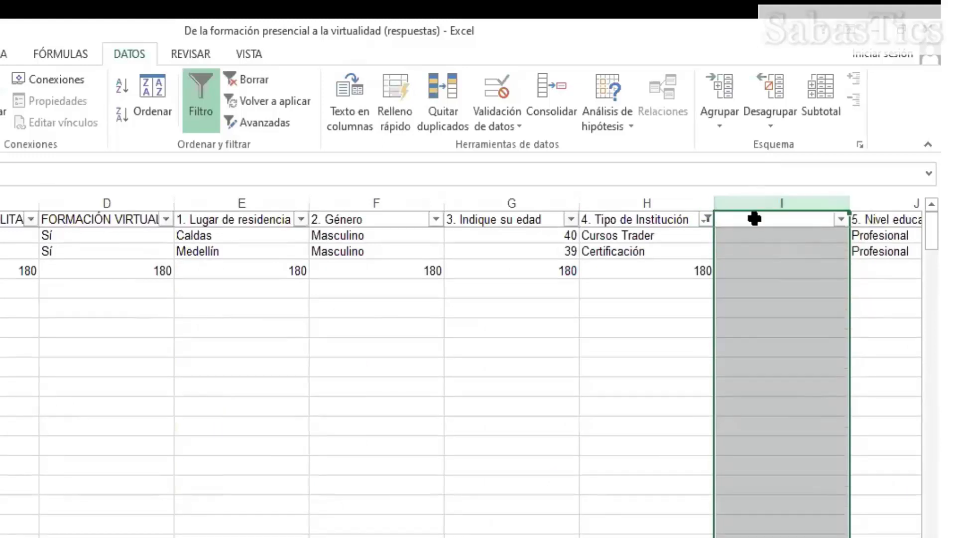
pyautogui.click(755, 219)
pyautogui.write('4.')
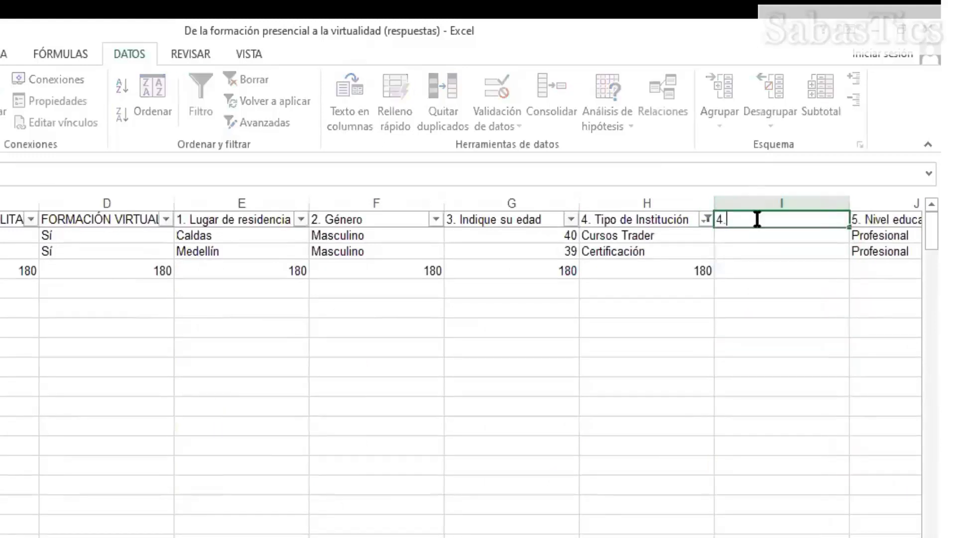
pyautogui.write('1 Otro')
pyautogui.write(' i')
pyautogui.write('cual?')
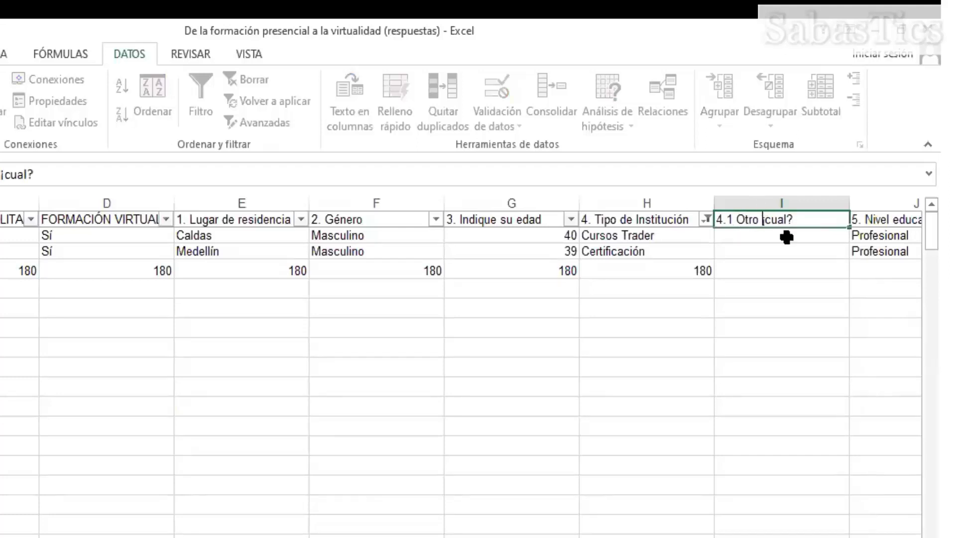
pyautogui.write('¿')
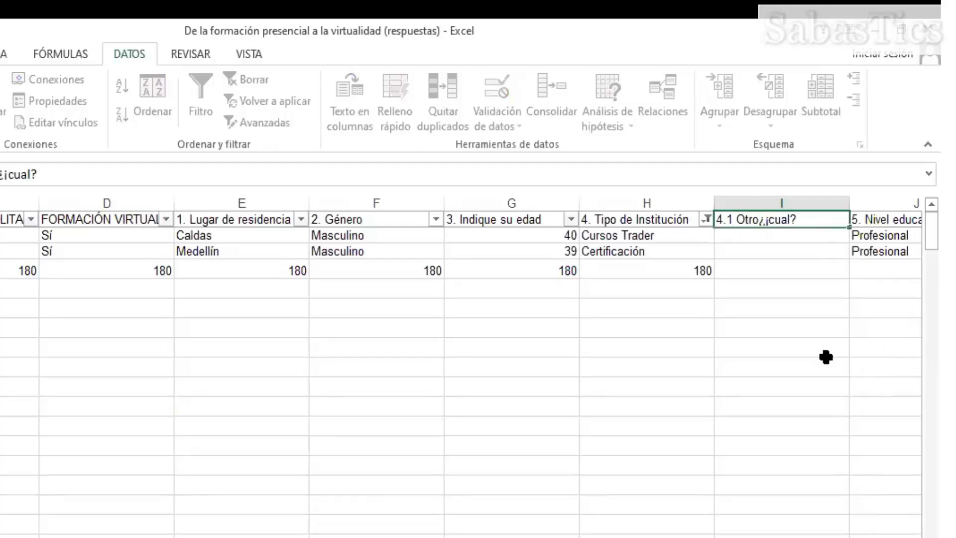
# Step: Transfer the Cursos Trader and Certificación answers from 4. Tipo de Institución into the same rows of the 4.1 column
pyautogui.click(633, 233)
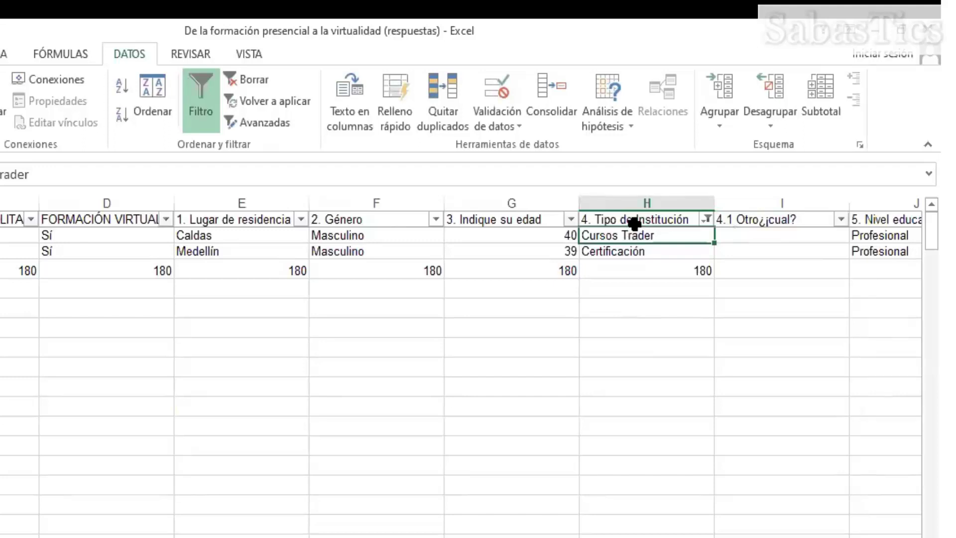
pyautogui.hotkey('ctrl', 'c')
pyautogui.click(734, 234)
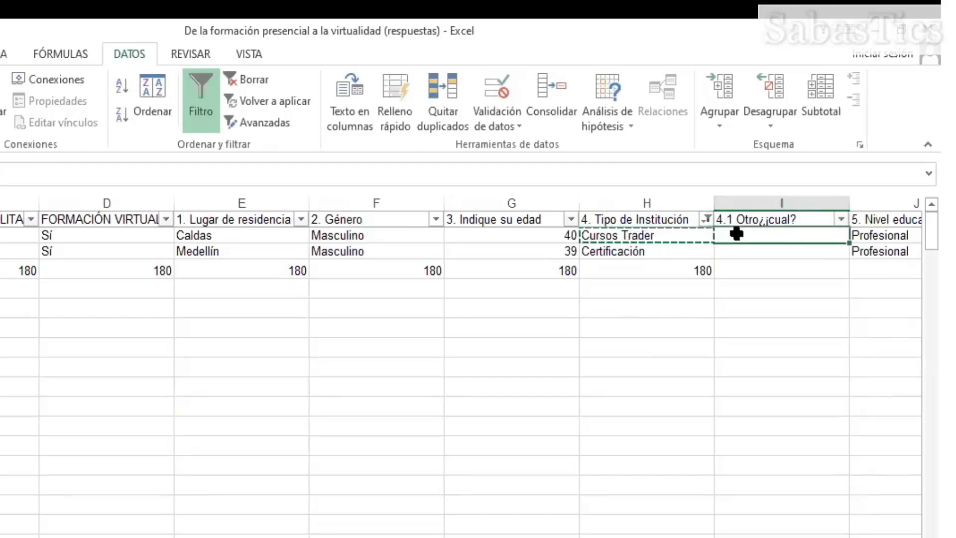
pyautogui.hotkey('ctrl', 'v')
pyautogui.click(645, 251)
pyautogui.hotkey('ctrl', 'c')
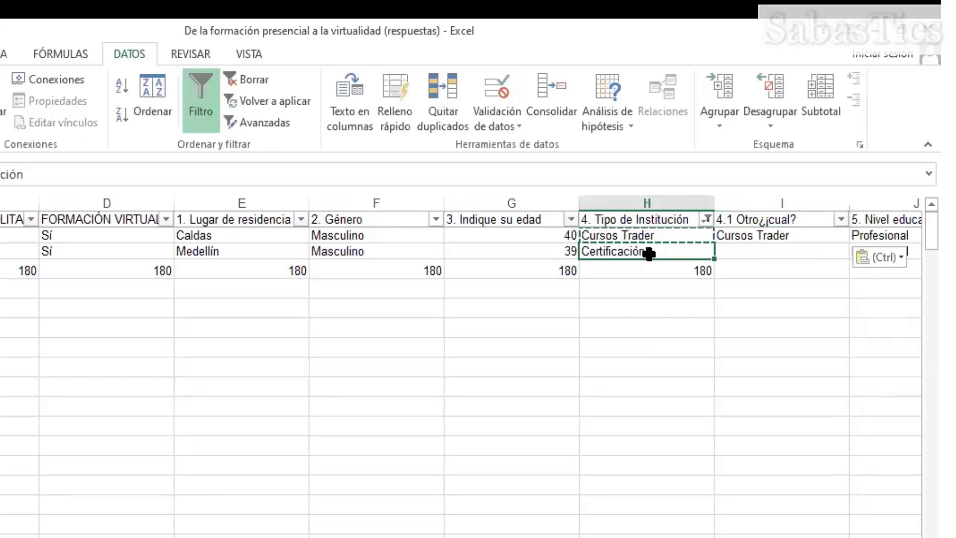
pyautogui.click(731, 253)
pyautogui.hotkey('ctrl', 'v')
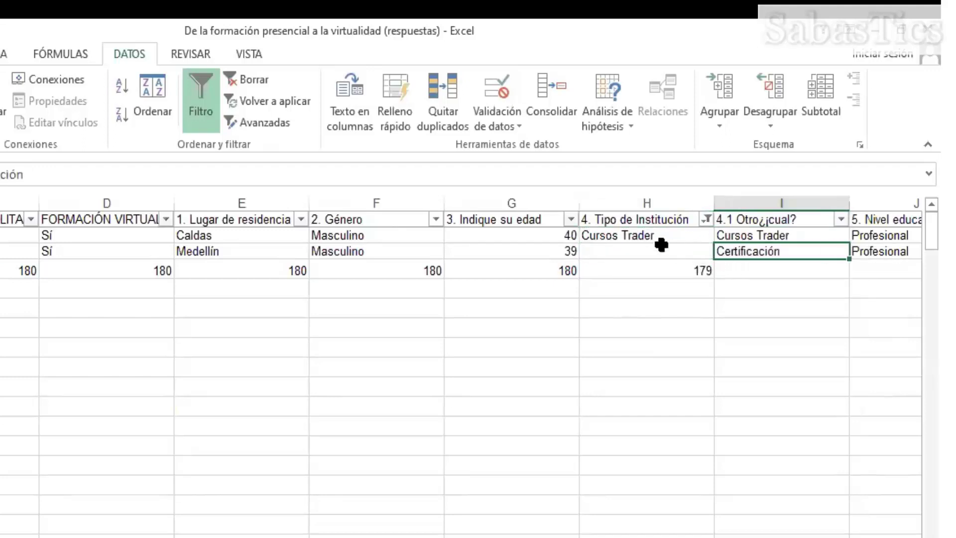
# Step: Enter Otro as the 4. Tipo de Institución answer in the Cursos Trader and Certificación rows
pyautogui.click(647, 238)
pyautogui.write('Otro')
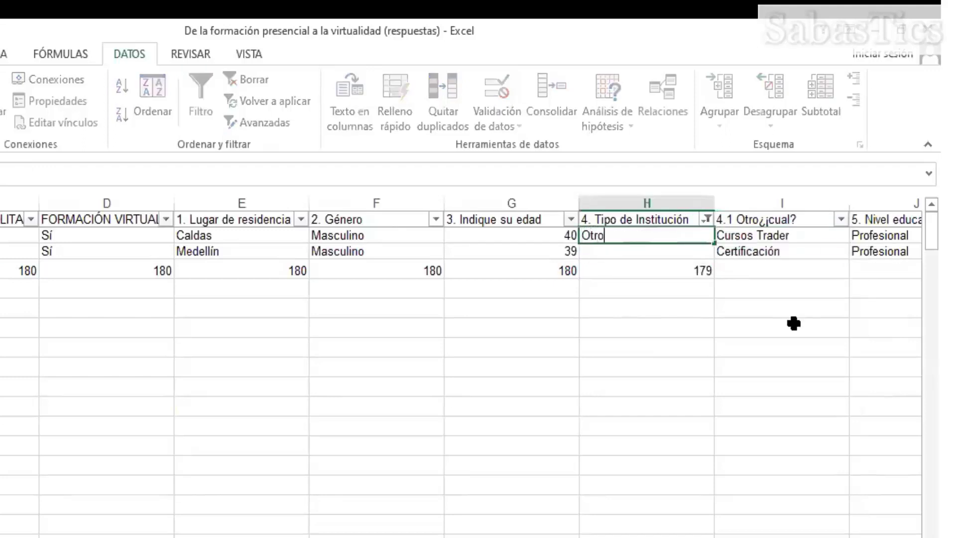
pyautogui.click(664, 251)
pyautogui.write('Otro')
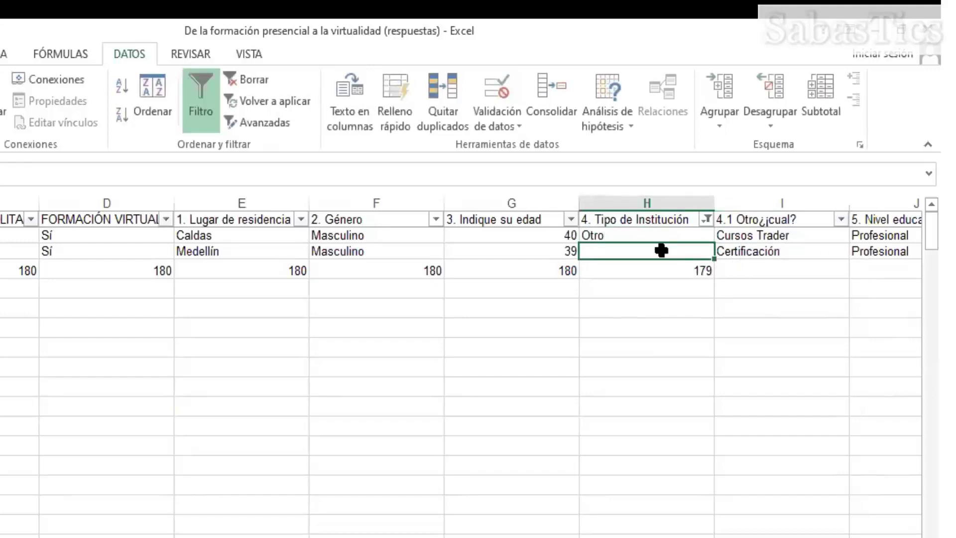
pyautogui.press('Return')
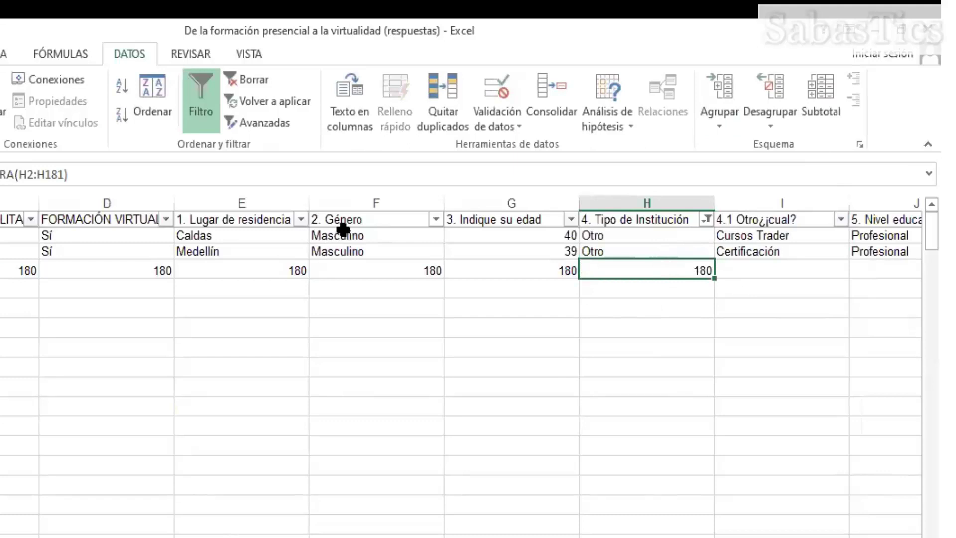
# Step: Reset the 4. Tipo de Institución filter to include all answers, and review the Otro rows against the 4.1 column
pyautogui.click(706, 215)
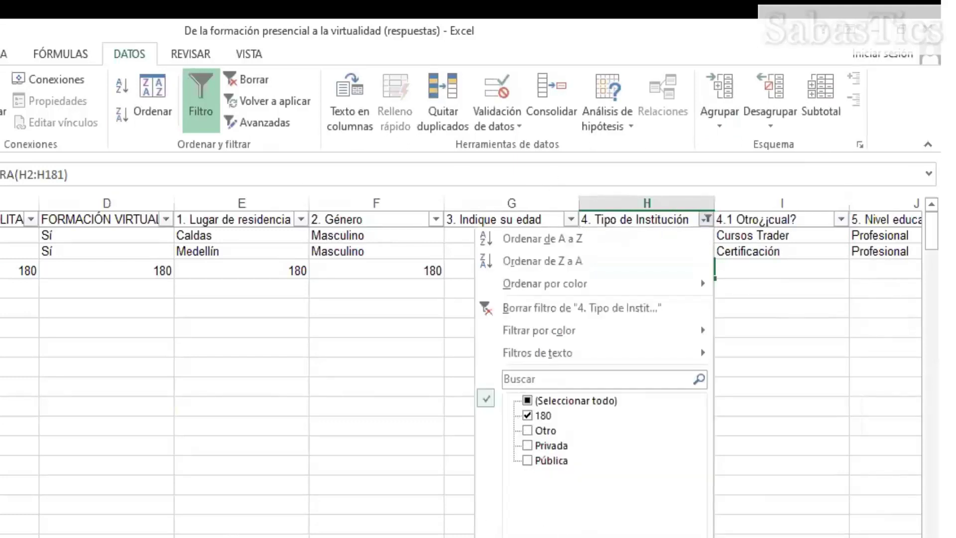
pyautogui.press('Return')
pyautogui.click(702, 234)
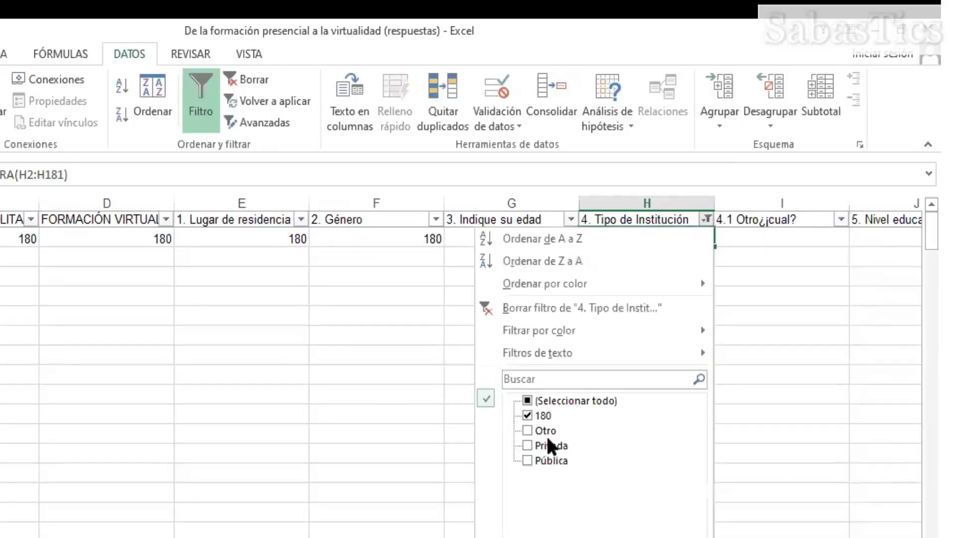
pyautogui.click(527, 401)
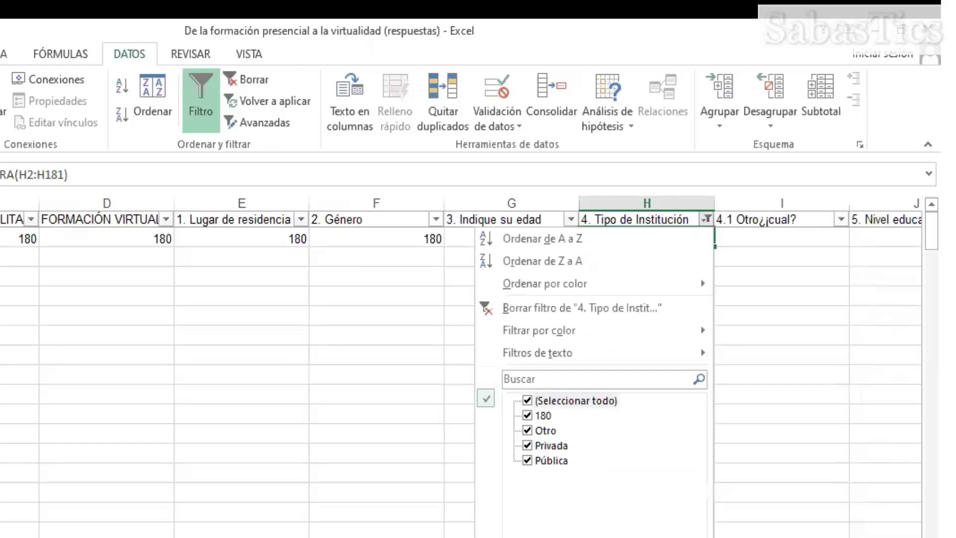
pyautogui.press('Return')
pyautogui.scroll(-3, 662, 480)
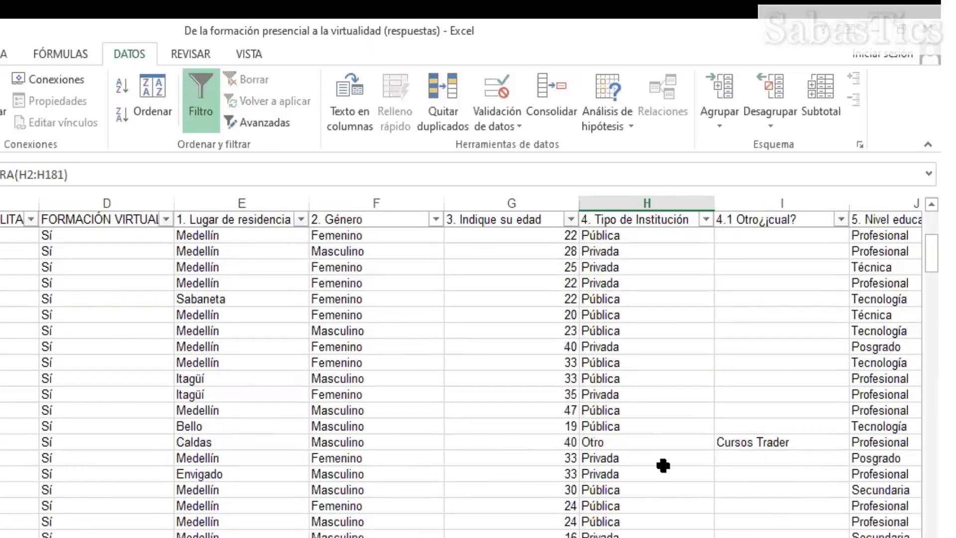
pyautogui.scroll(-5, 663, 465)
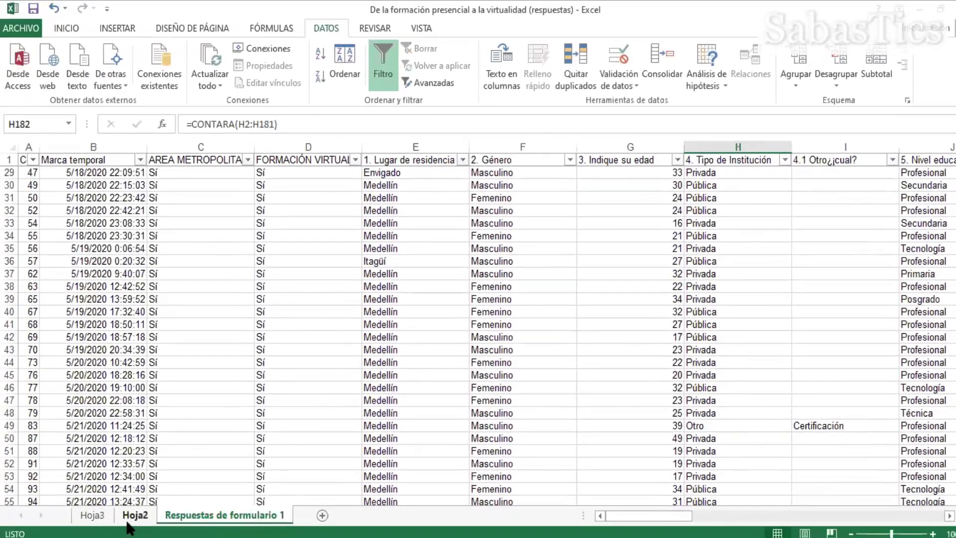
# Step: Refresh the institution type pivot table in Hoja2 with the corrected survey answers
pyautogui.click(130, 516)
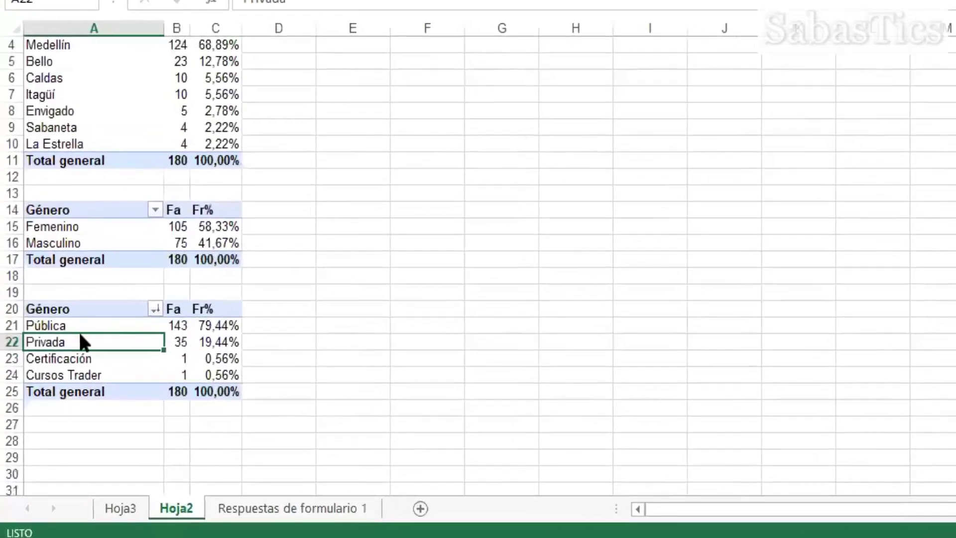
pyautogui.click(92, 360)
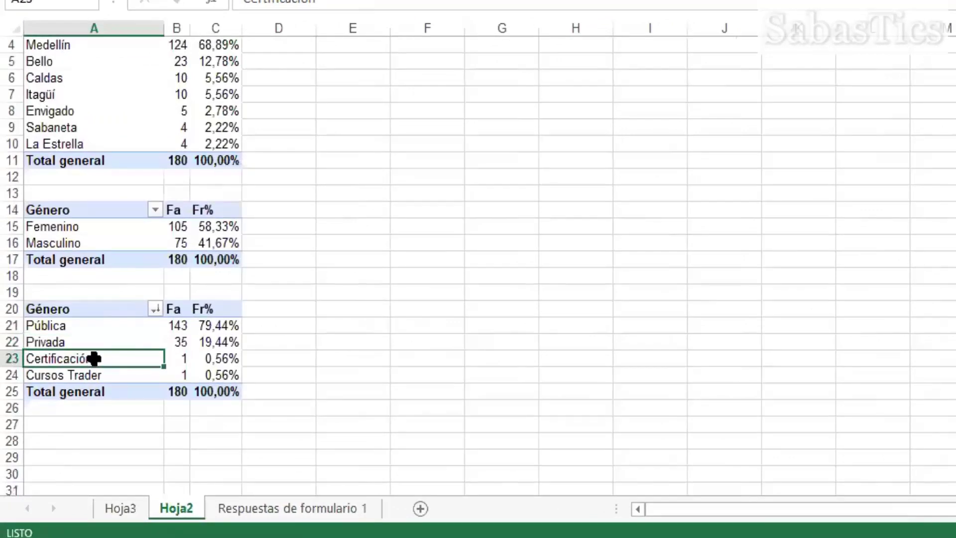
pyautogui.rightClick(94, 358)
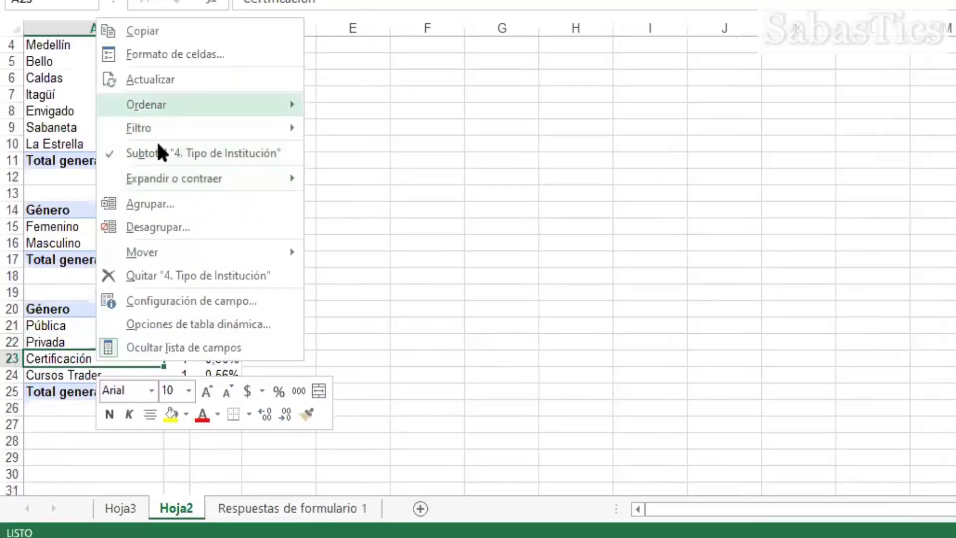
pyautogui.click(160, 85)
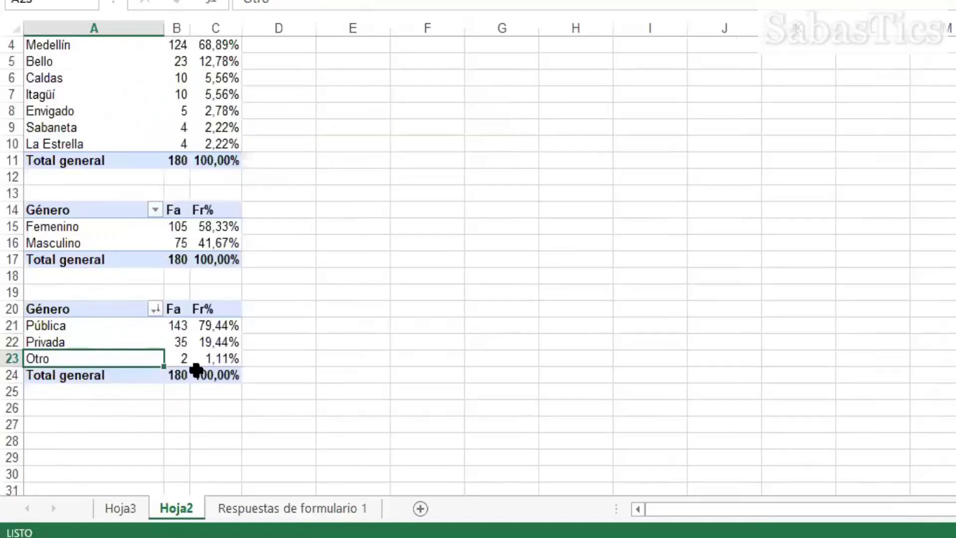
pyautogui.moveTo(196, 369)
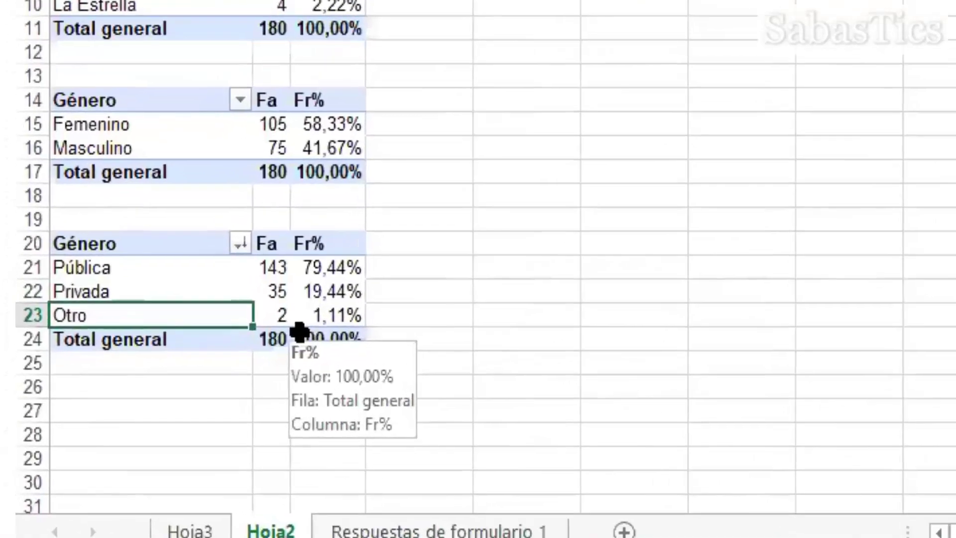